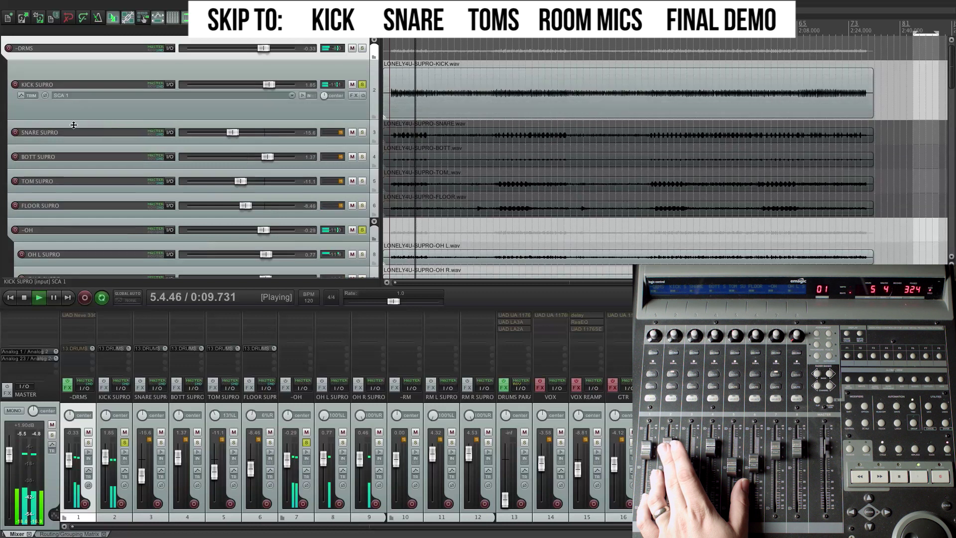
# Step: Expand the KICK SUPRO track and invert its polarity
pyautogui.doubleClick(22, 94)
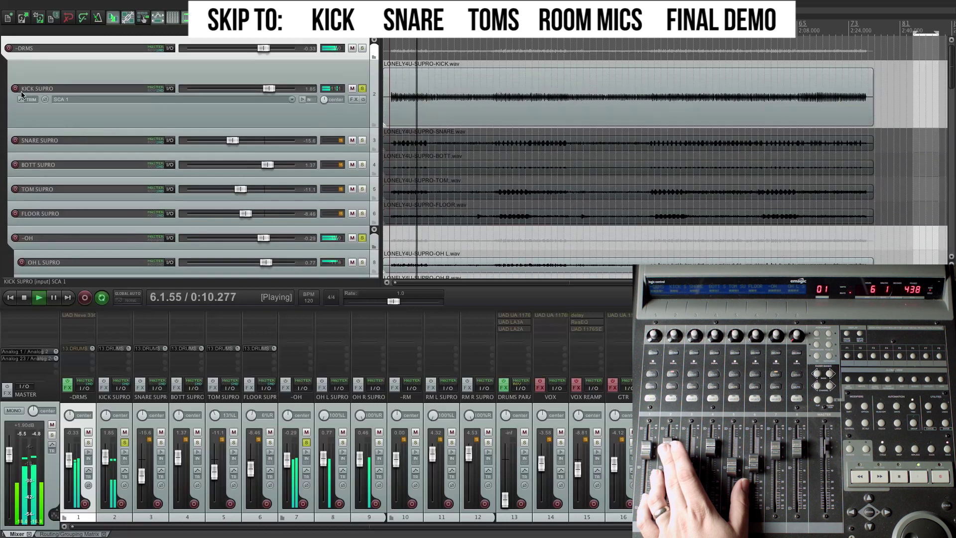
pyautogui.click(45, 100)
pyautogui.press('space')
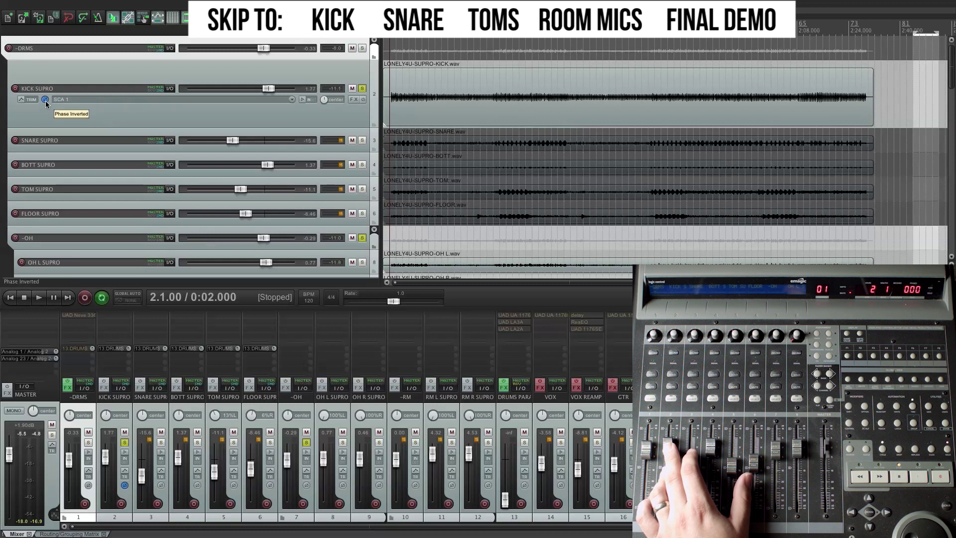
# Step: Audition the kick in normal versus inverted polarity, leaving it inverted
pyautogui.click(45, 101)
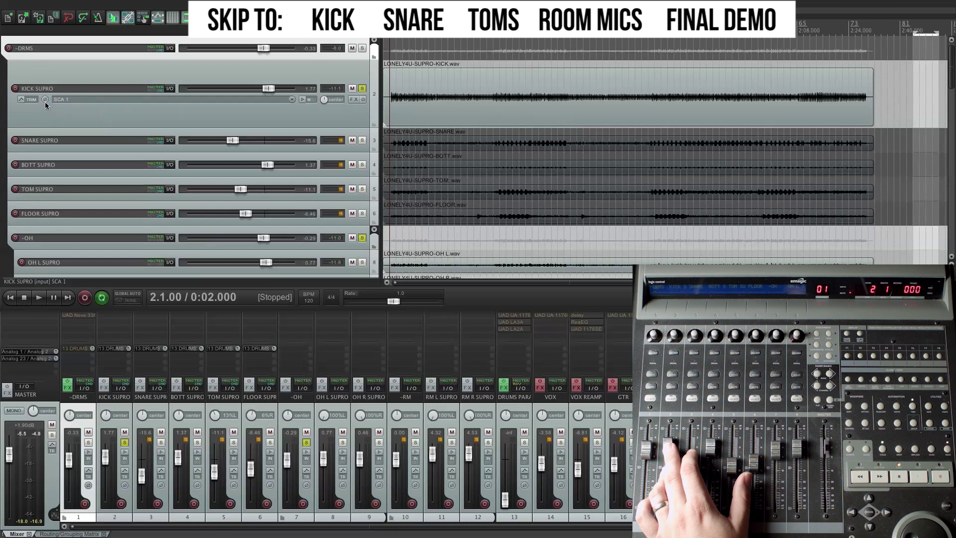
pyautogui.click(45, 101)
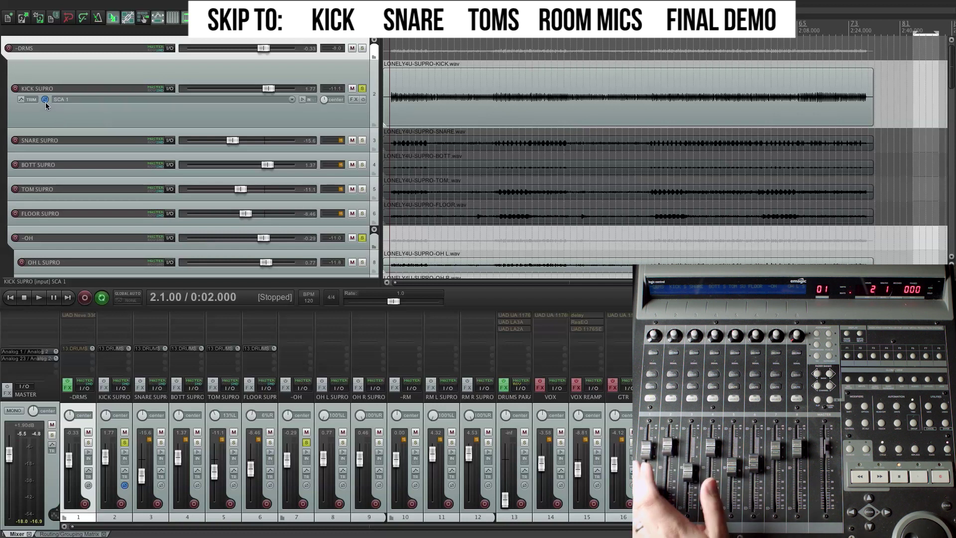
pyautogui.press('space')
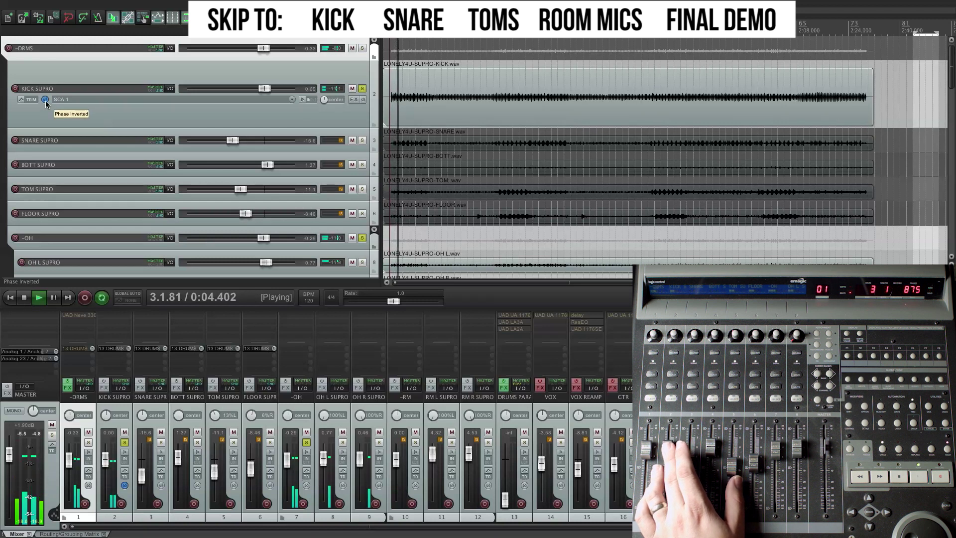
pyautogui.click(45, 100)
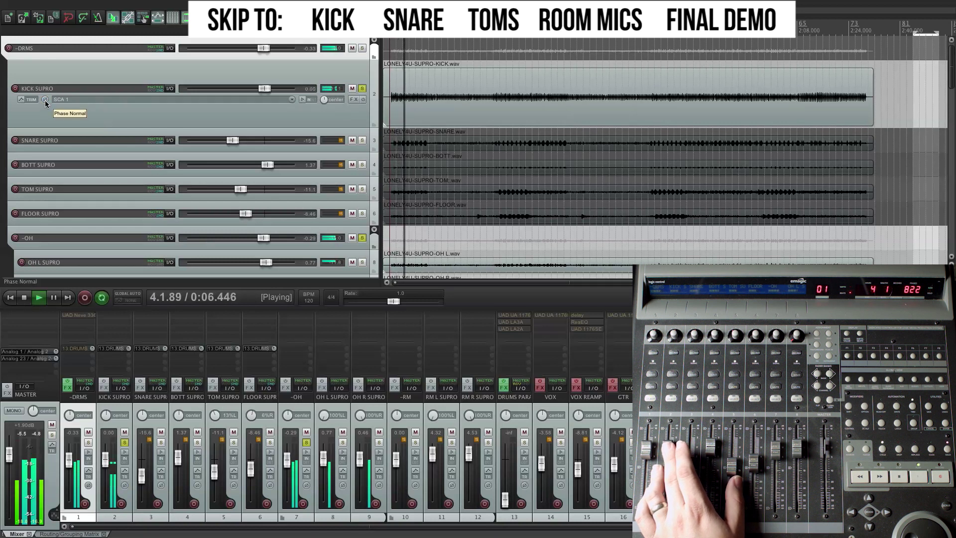
pyautogui.click(45, 100)
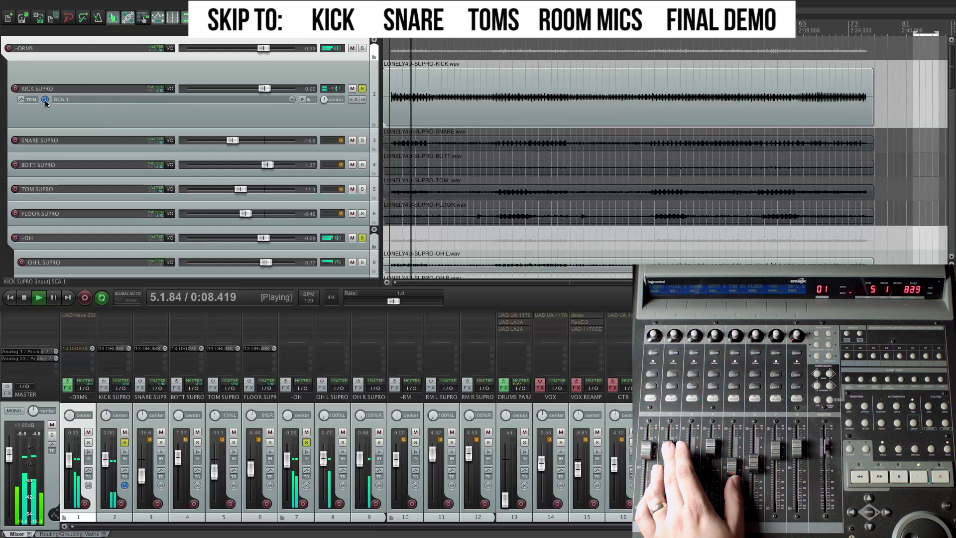
pyautogui.press('space')
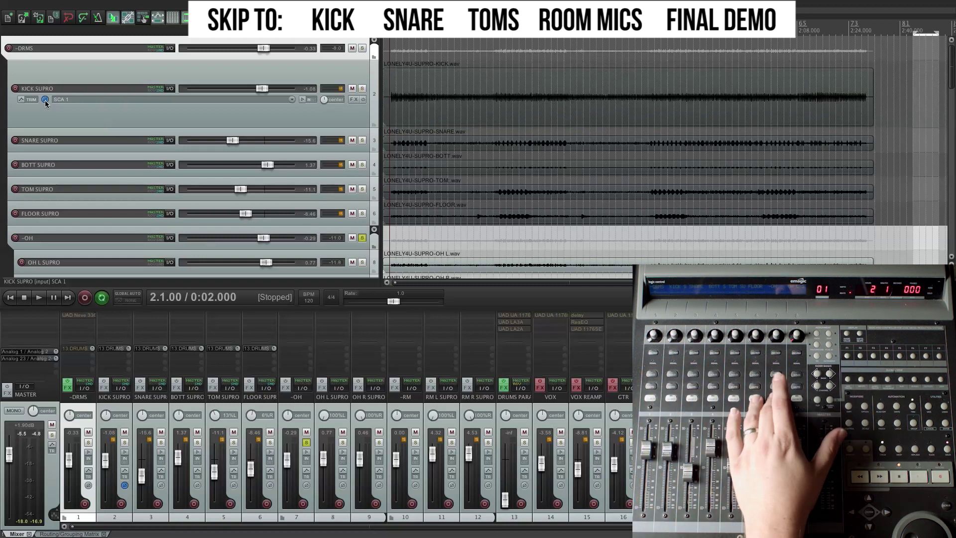
# Step: Enlarge the mixer, insert UAD Neve 33609 on -OH, and position its plugin window
pyautogui.click(158, 245)
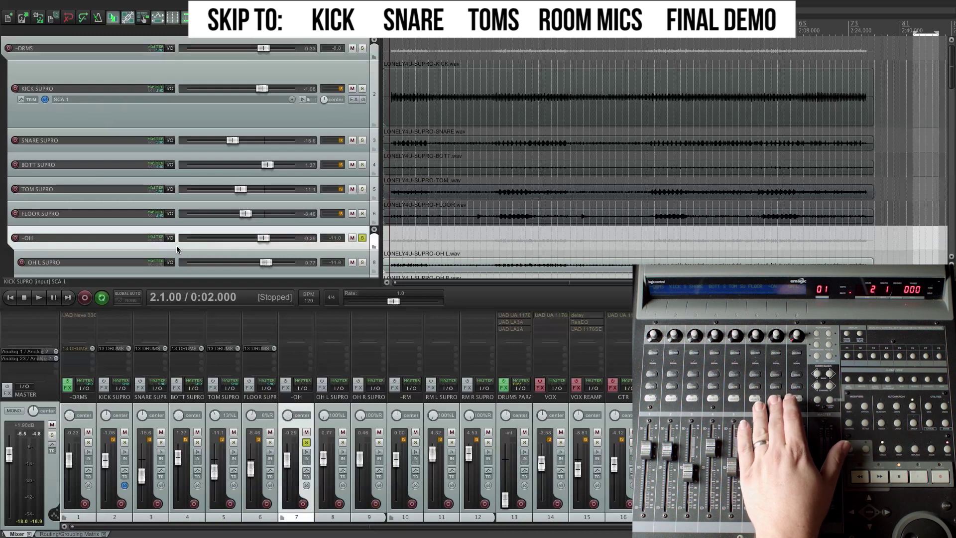
pyautogui.doubleClick(295, 318)
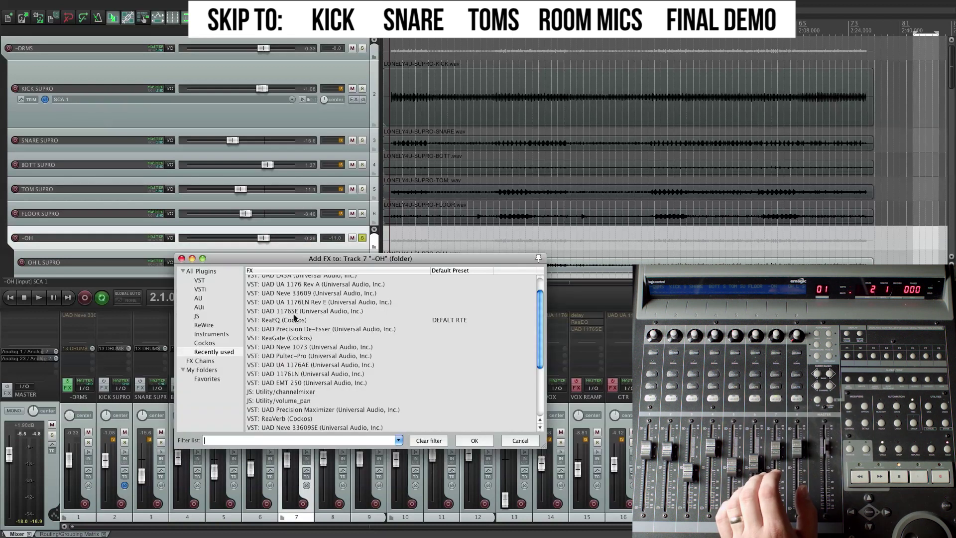
pyautogui.click(182, 258)
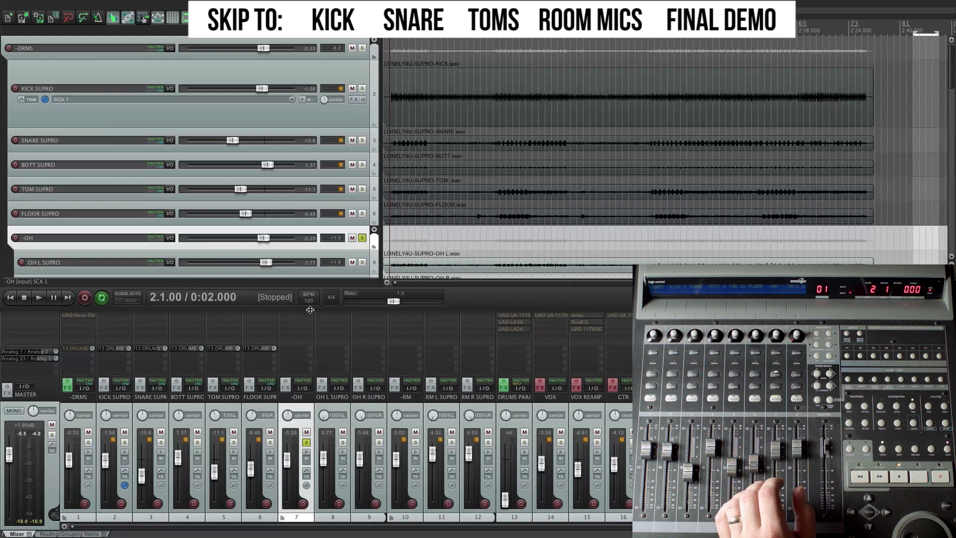
pyautogui.moveTo(310, 309)
pyautogui.mouseDown()
pyautogui.moveTo(314, 262)
pyautogui.moveTo(313, 296)
pyautogui.mouseUp()
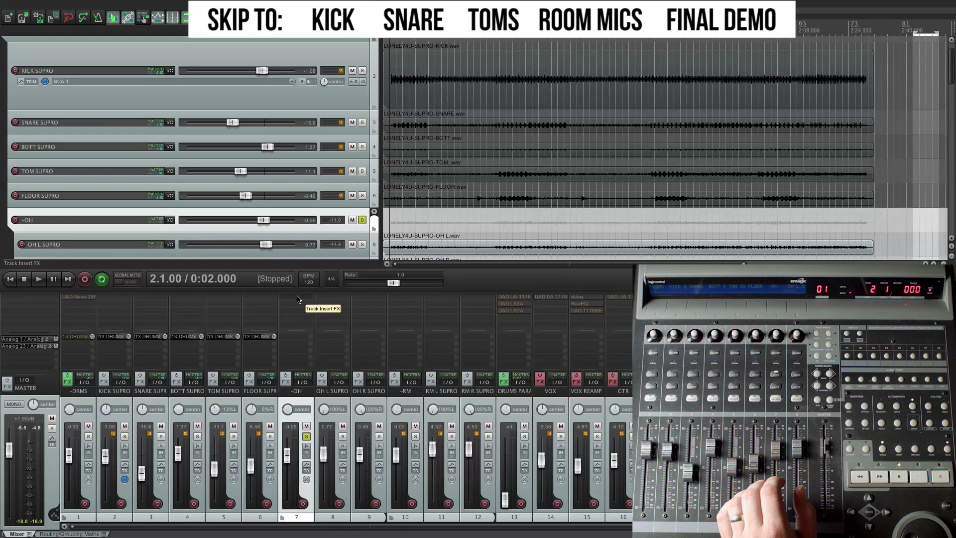
pyautogui.click(297, 300)
pyautogui.doubleClick(299, 294)
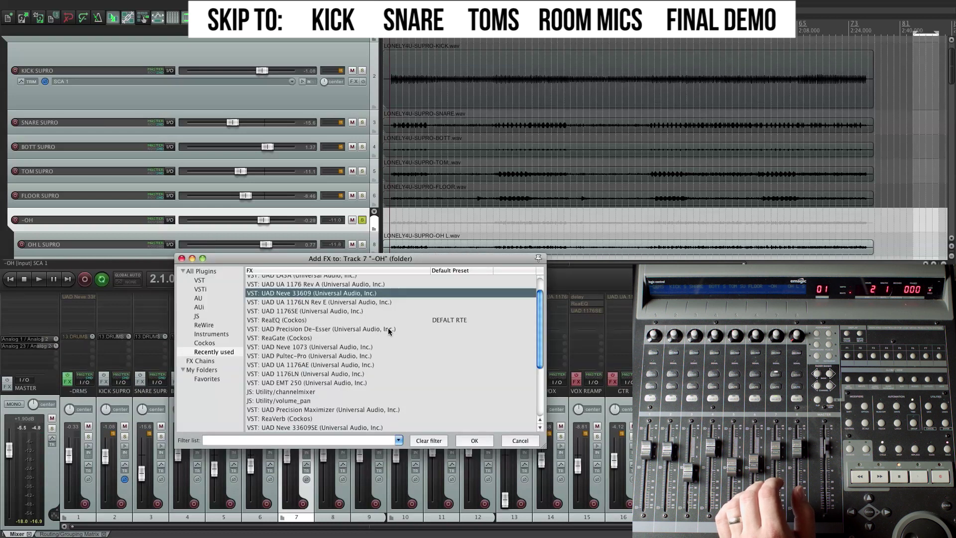
pyautogui.moveTo(139, 24); pyautogui.dragTo(320, 336)
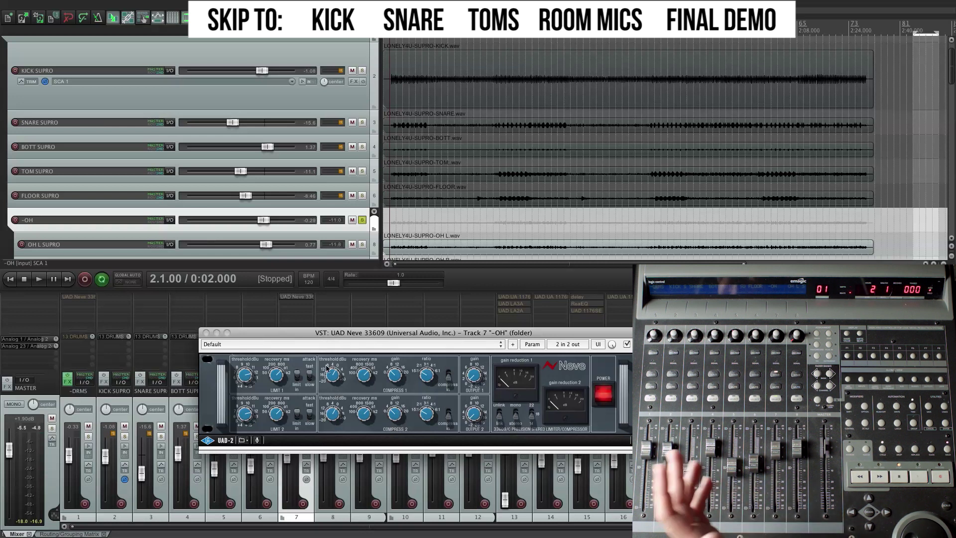
# Step: Audition the overheads and adjust the linked Neve 33609 Compress gain and threshold
pyautogui.moveTo(295, 338); pyautogui.dragTo(291, 332)
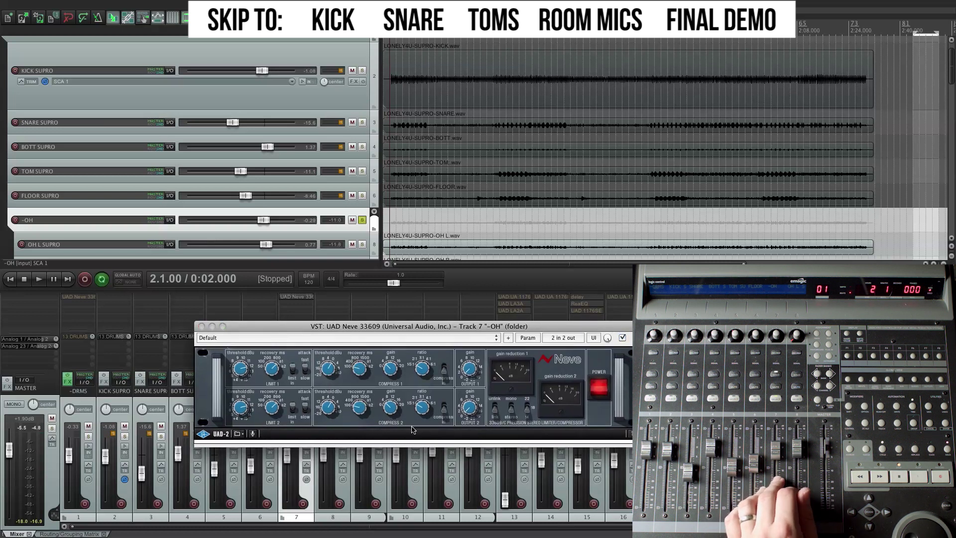
pyautogui.moveTo(299, 328); pyautogui.dragTo(297, 332)
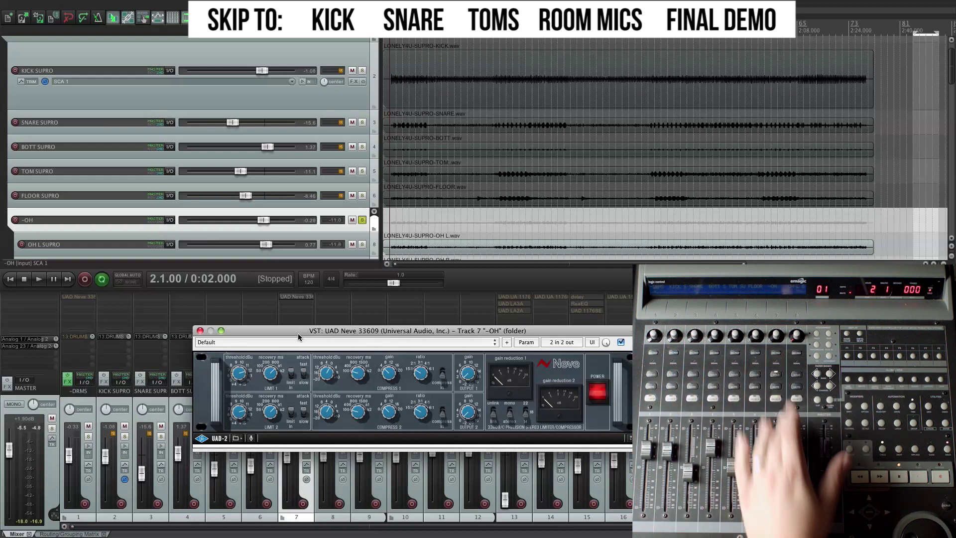
pyautogui.press('space')
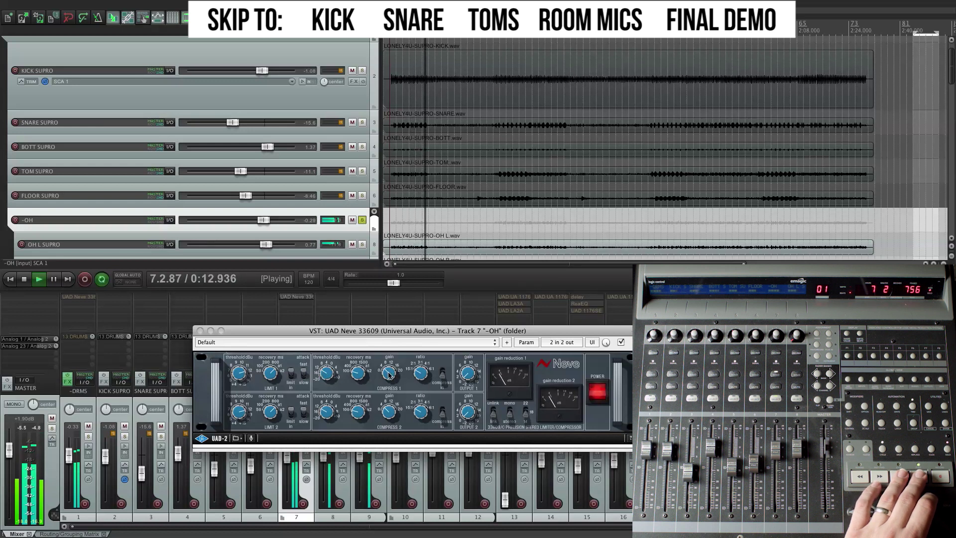
pyautogui.press('space')
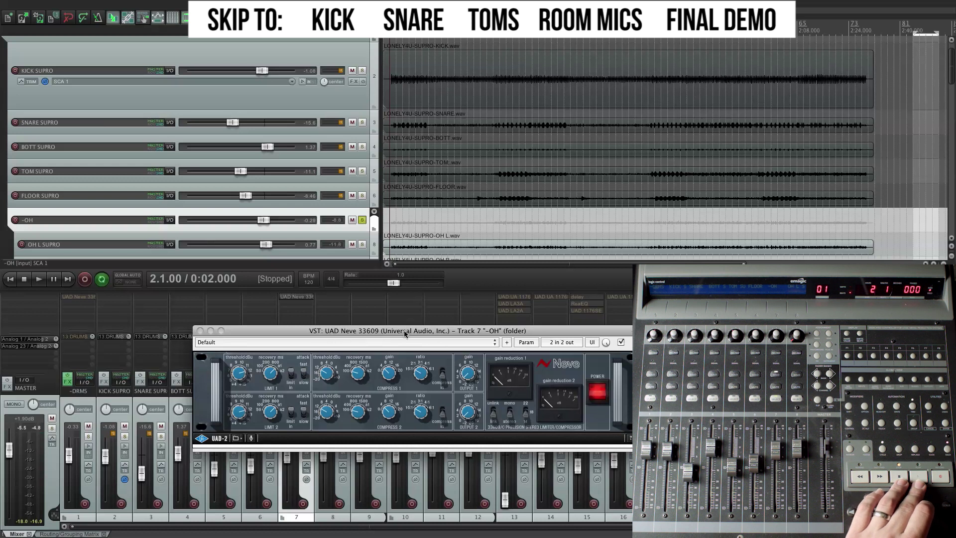
pyautogui.moveTo(404, 334); pyautogui.dragTo(392, 330)
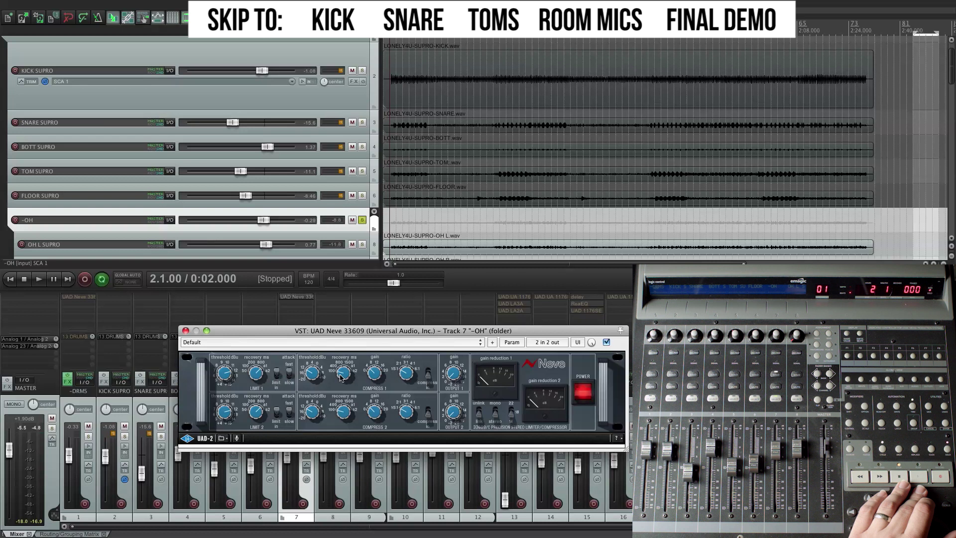
pyautogui.moveTo(373, 373); pyautogui.dragTo(371, 370)
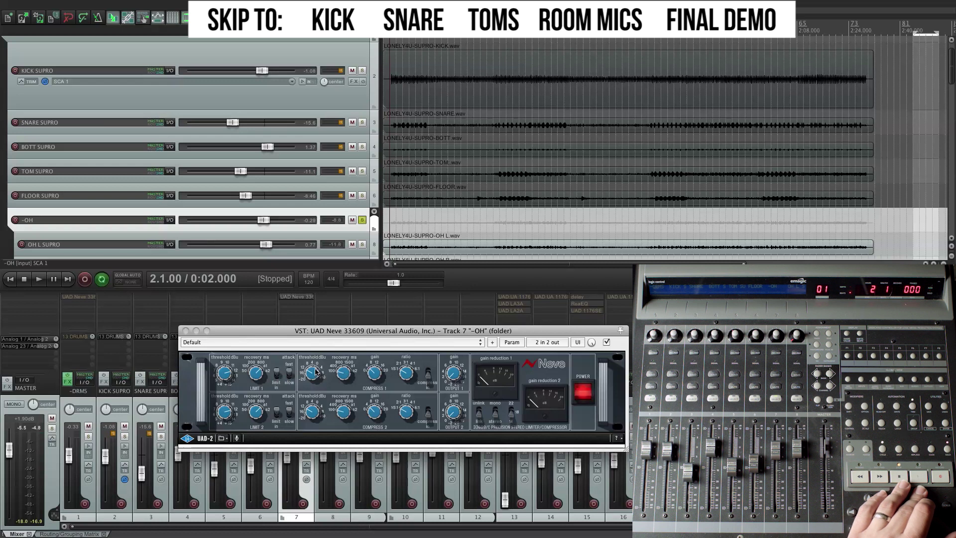
pyautogui.moveTo(310, 373); pyautogui.dragTo(311, 374)
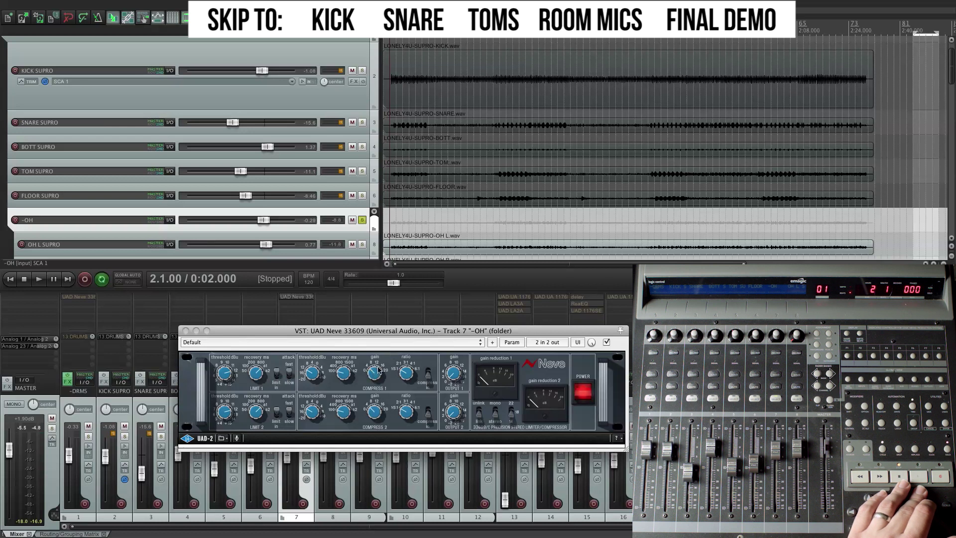
# Step: Reposition the Neve 33609 window and audition the drums before compression
pyautogui.moveTo(313, 330); pyautogui.dragTo(315, 331)
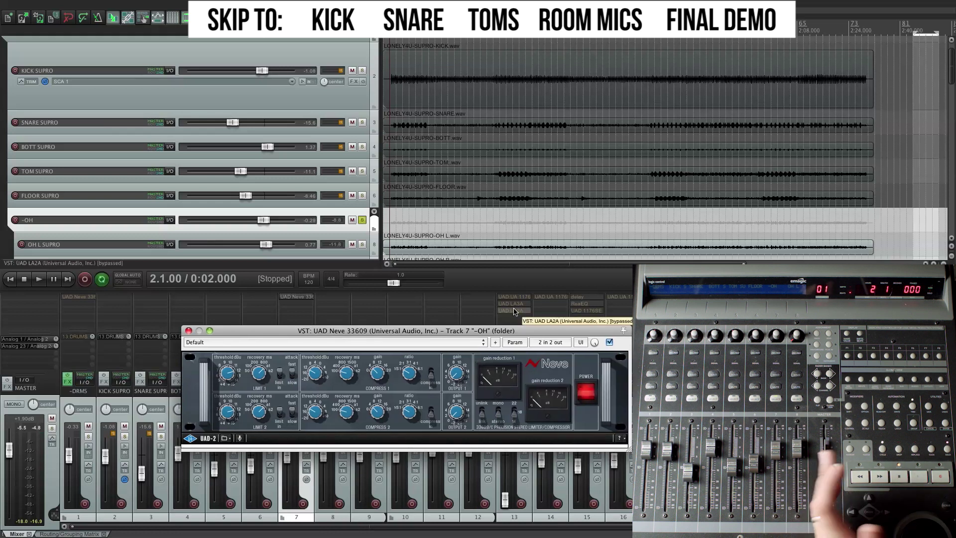
pyautogui.moveTo(459, 335); pyautogui.dragTo(458, 331)
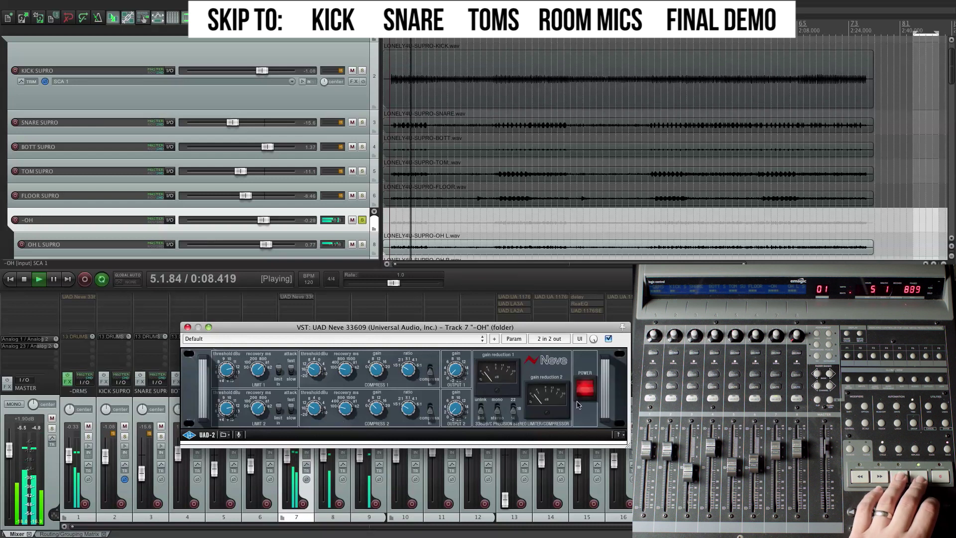
pyautogui.press('space')
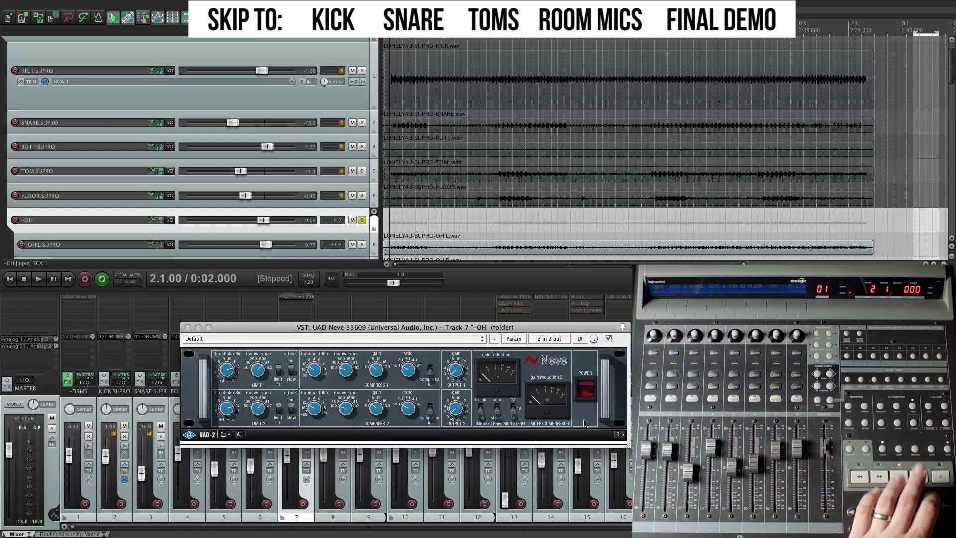
pyautogui.press('space')
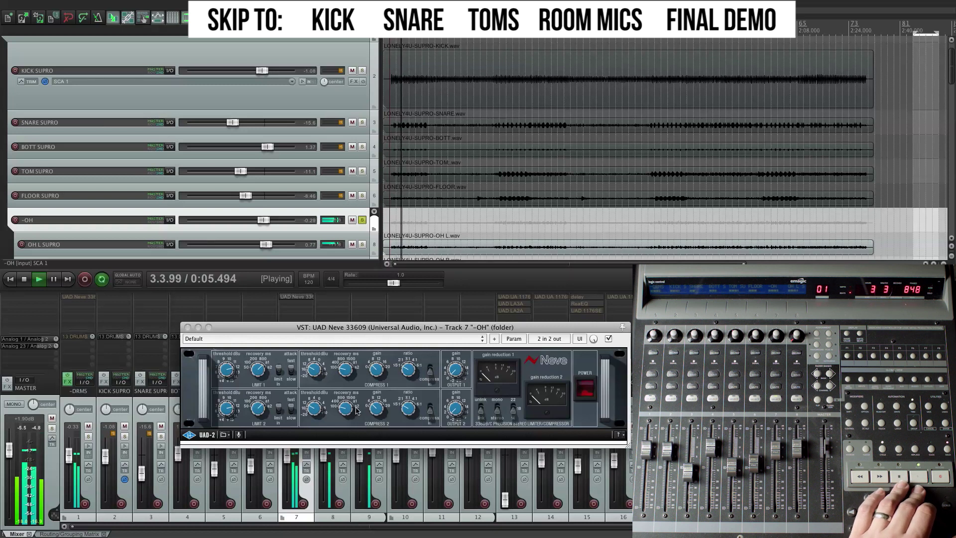
pyautogui.press('space')
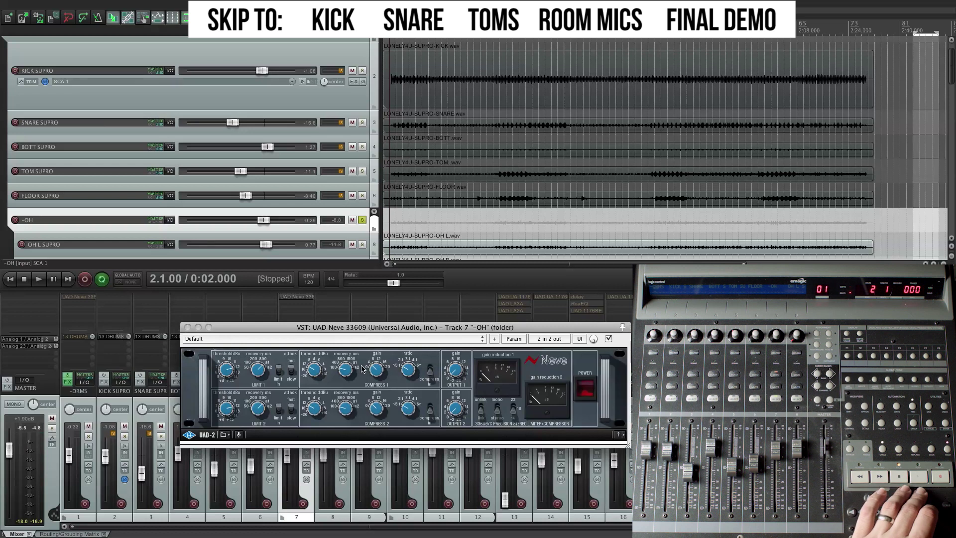
# Step: Power on the Neve 33609 on the OH track and reposition its window
pyautogui.click(587, 389)
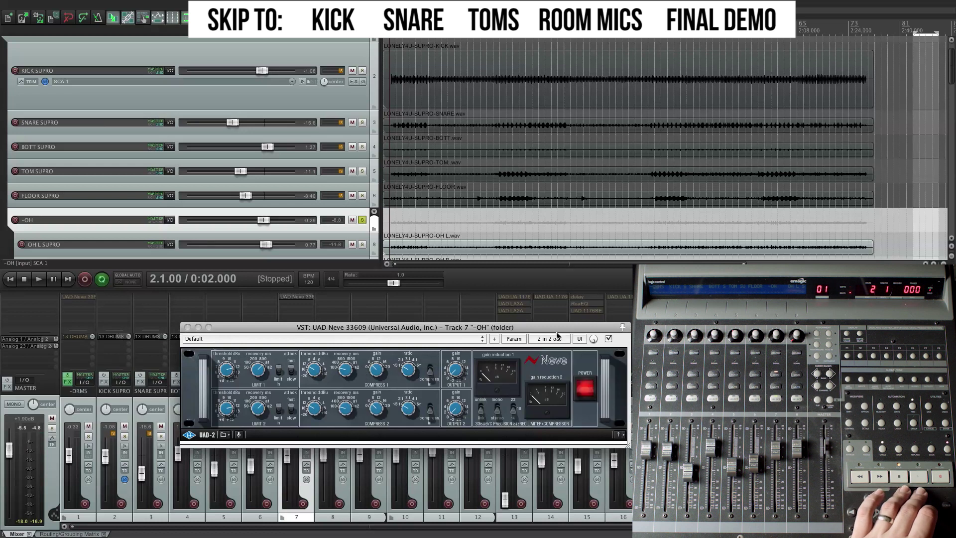
pyautogui.moveTo(522, 326); pyautogui.dragTo(515, 329)
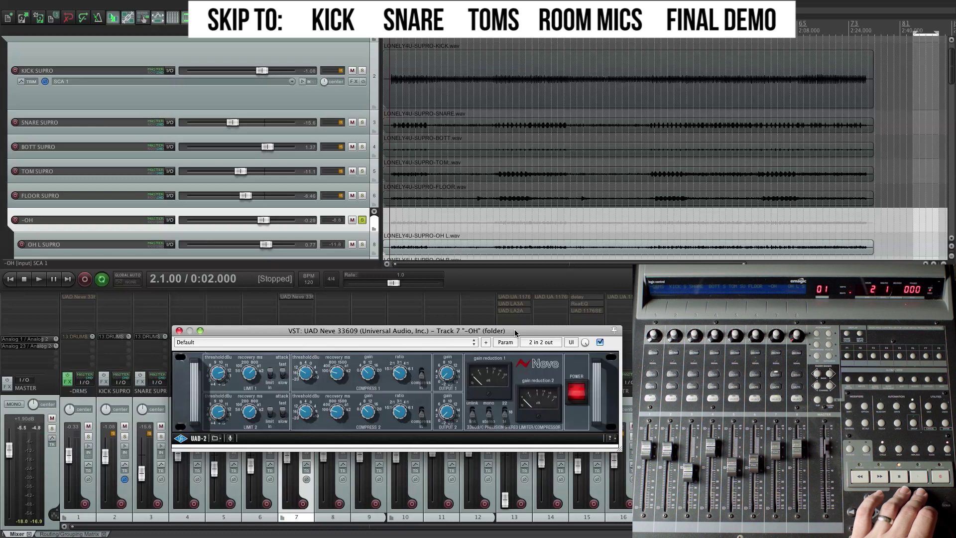
pyautogui.moveTo(515, 330); pyautogui.dragTo(515, 333)
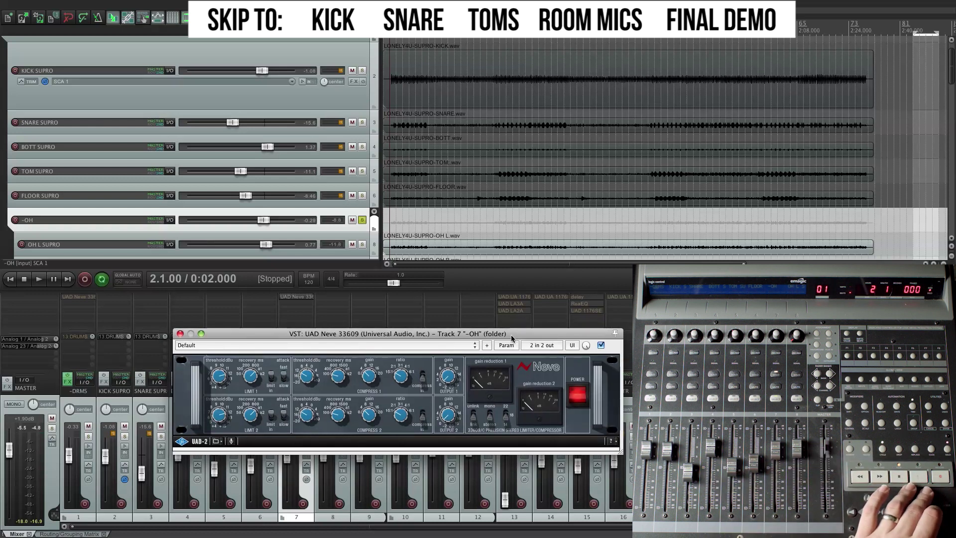
pyautogui.moveTo(512, 339); pyautogui.dragTo(521, 336)
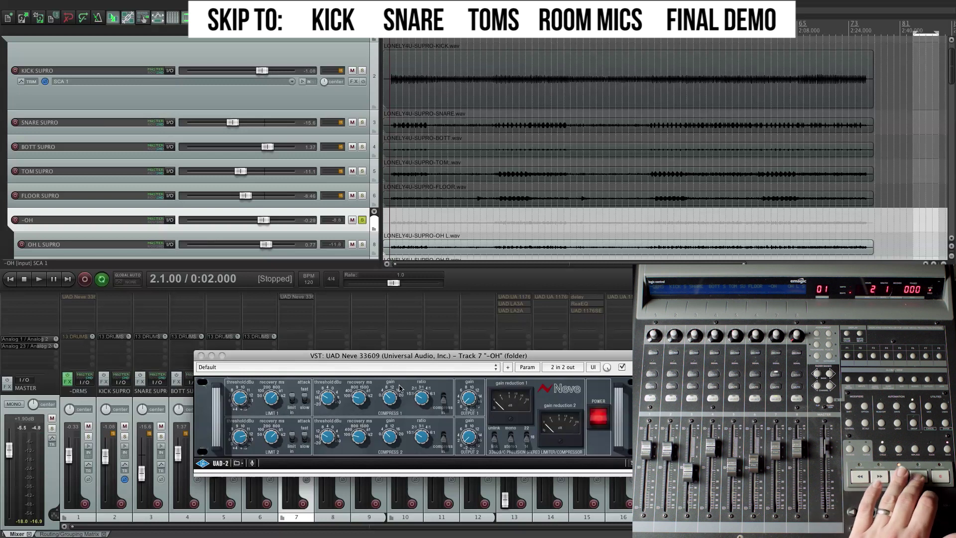
# Step: Audition the drums and adjust the linked Neve recovery time on both channels
pyautogui.press('space')
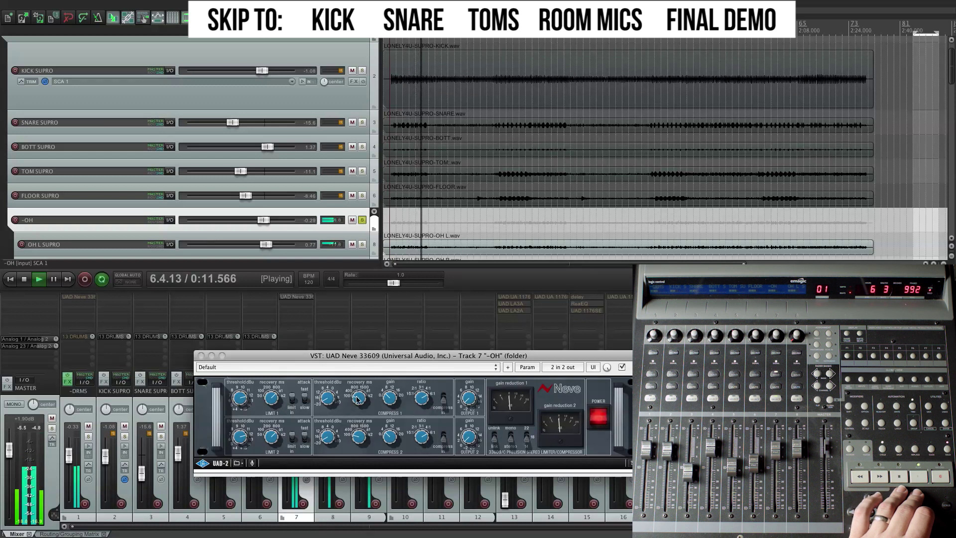
pyautogui.press('space')
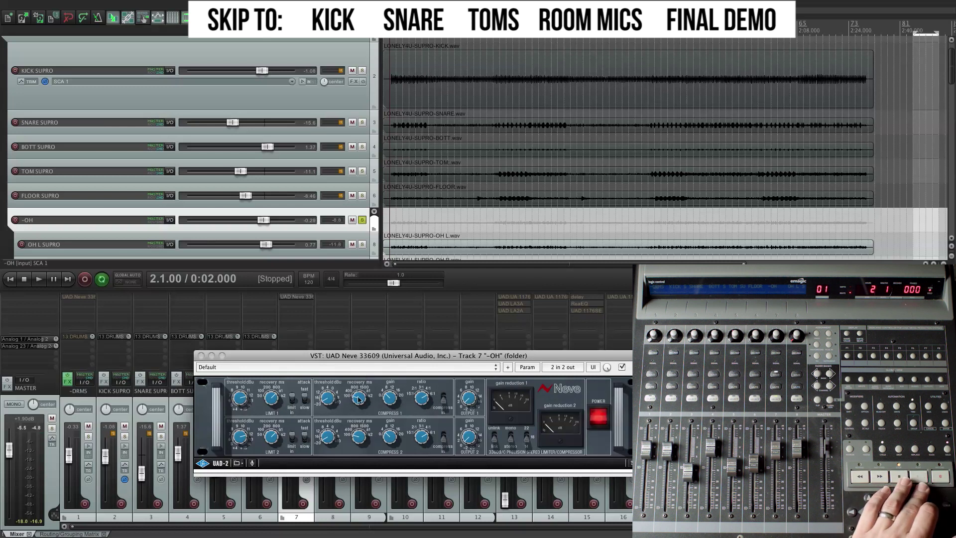
pyautogui.press('space')
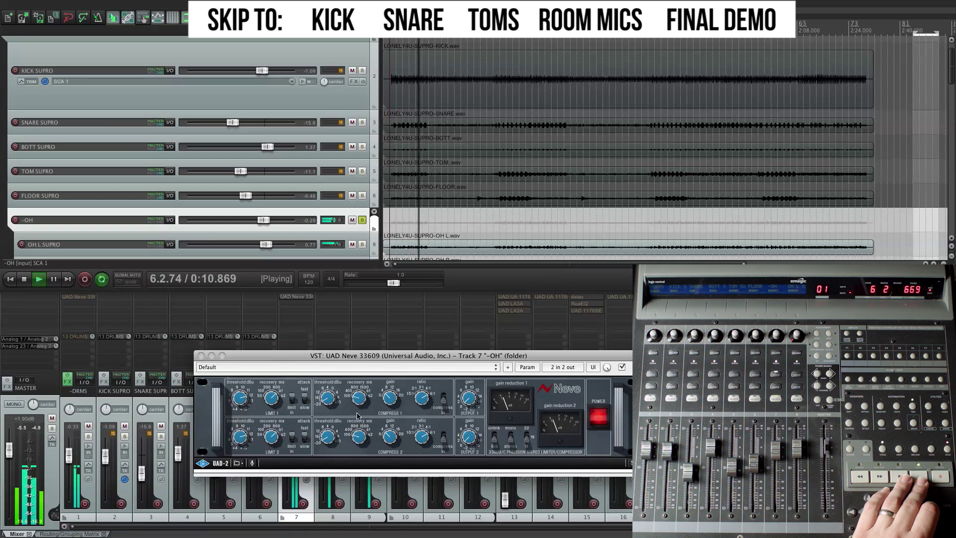
pyautogui.press('space')
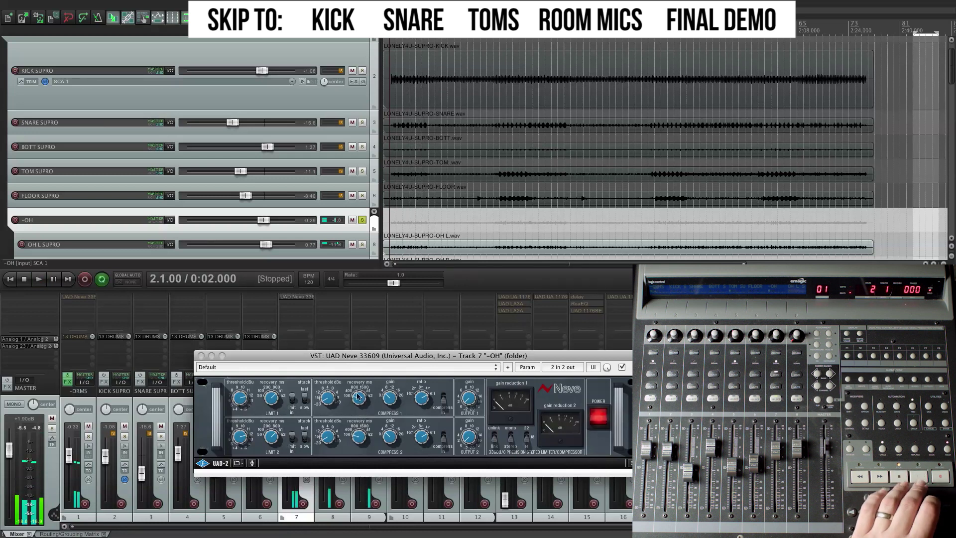
pyautogui.moveTo(356, 398); pyautogui.dragTo(358, 397)
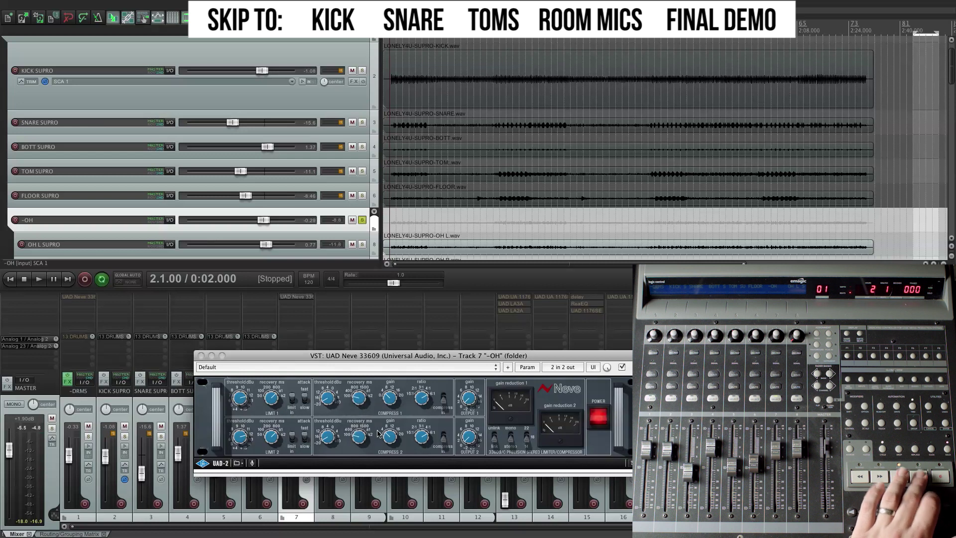
pyautogui.press('space')
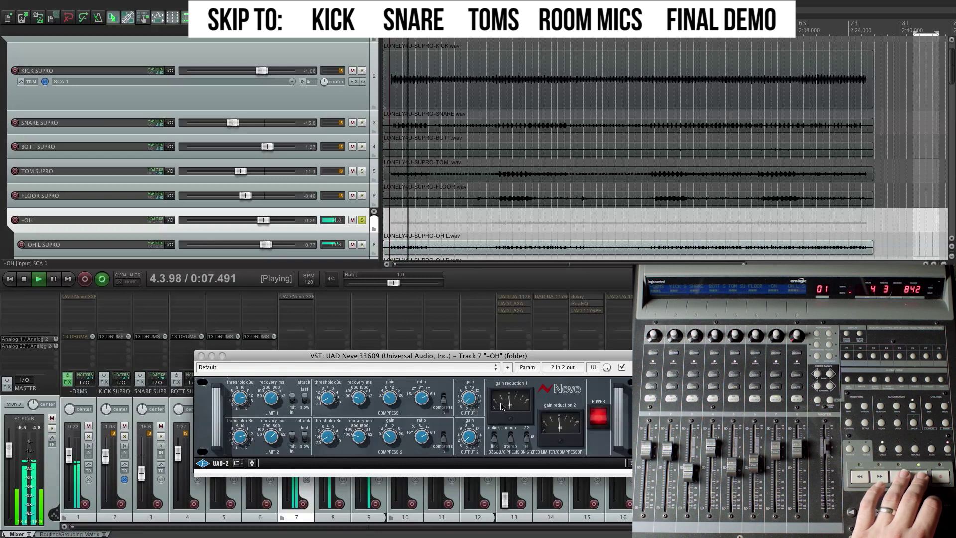
pyautogui.press('space')
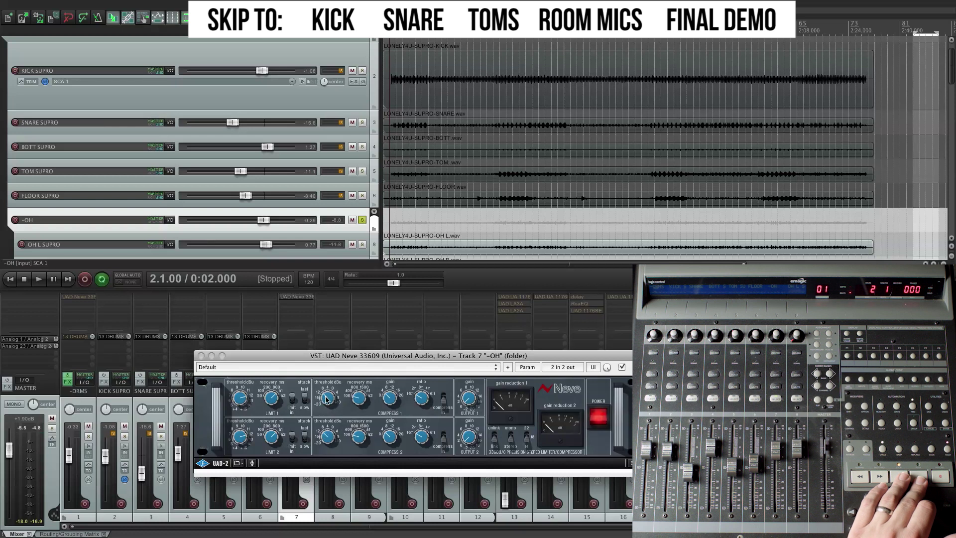
pyautogui.moveTo(338, 358); pyautogui.dragTo(343, 356)
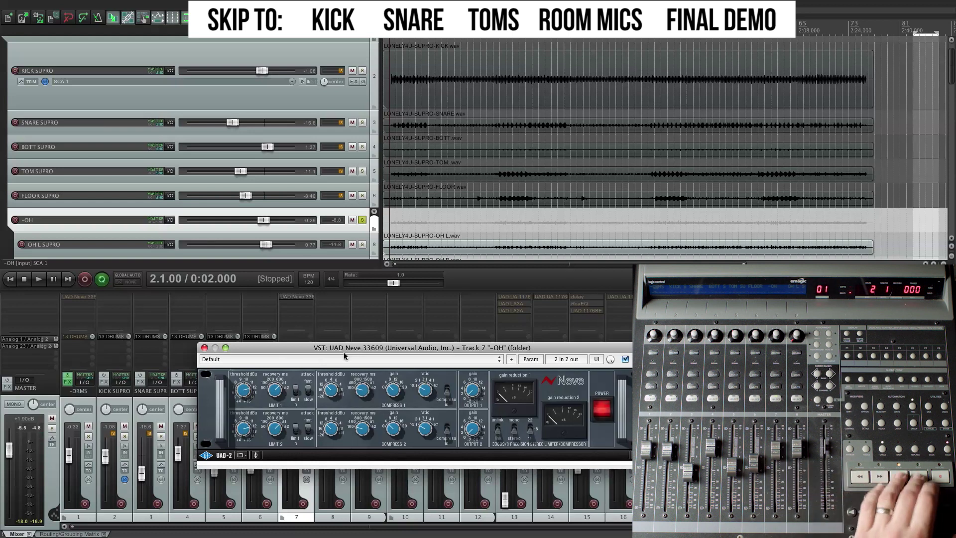
pyautogui.press('space')
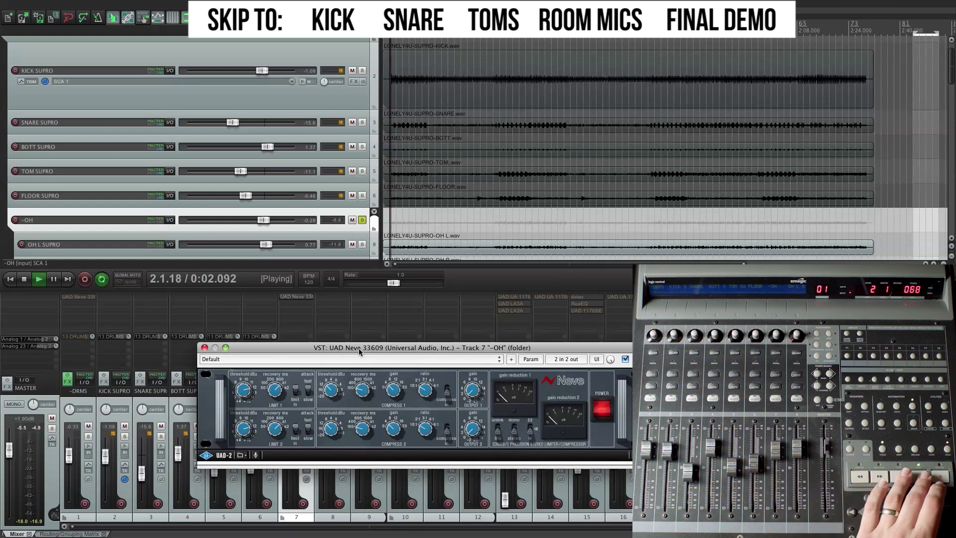
pyautogui.moveTo(358, 352); pyautogui.dragTo(360, 356)
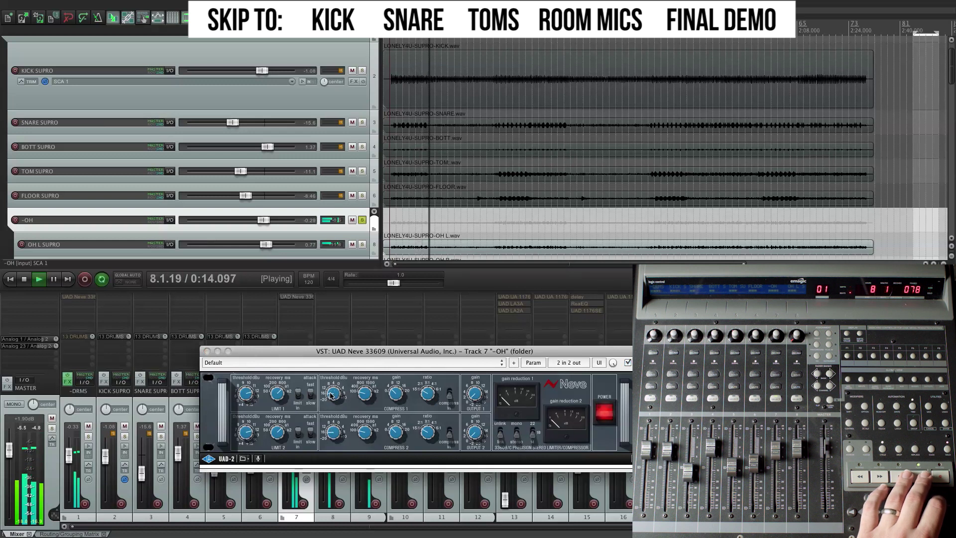
pyautogui.press('space')
pyautogui.moveTo(416, 354); pyautogui.dragTo(416, 351)
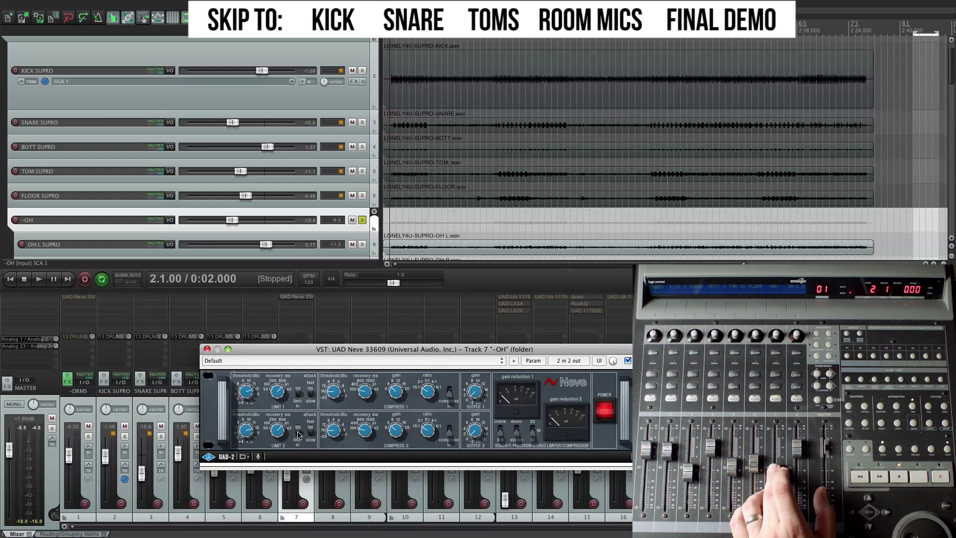
pyautogui.moveTo(286, 351); pyautogui.dragTo(283, 337)
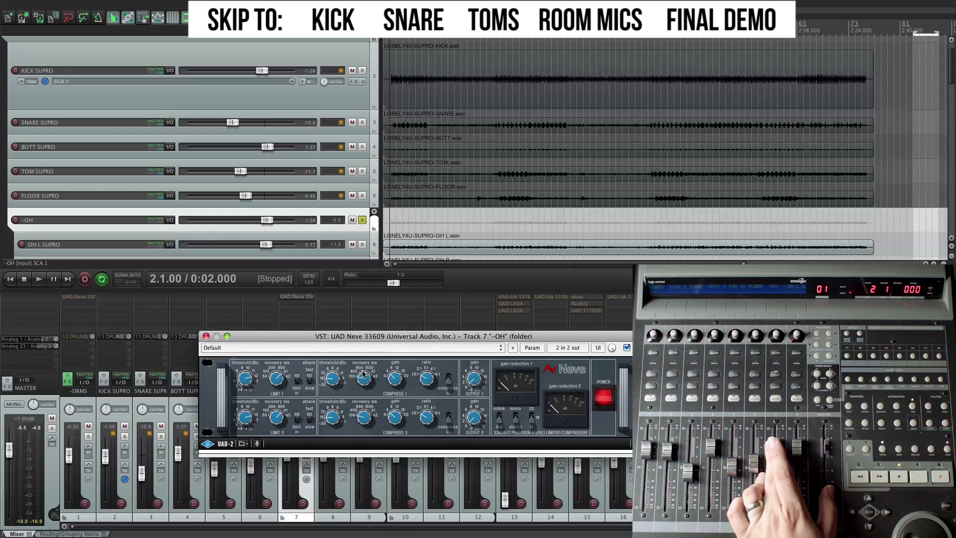
pyautogui.press('space')
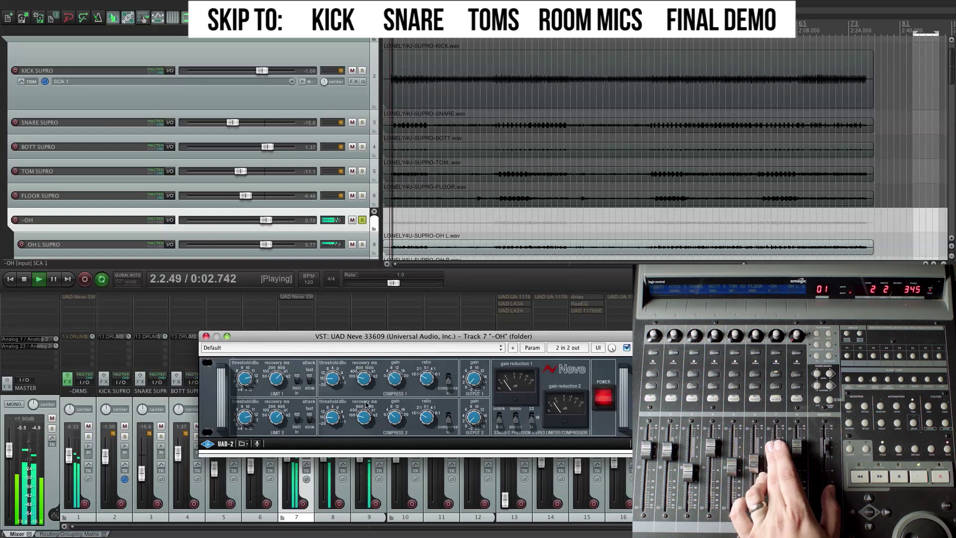
pyautogui.click(604, 398)
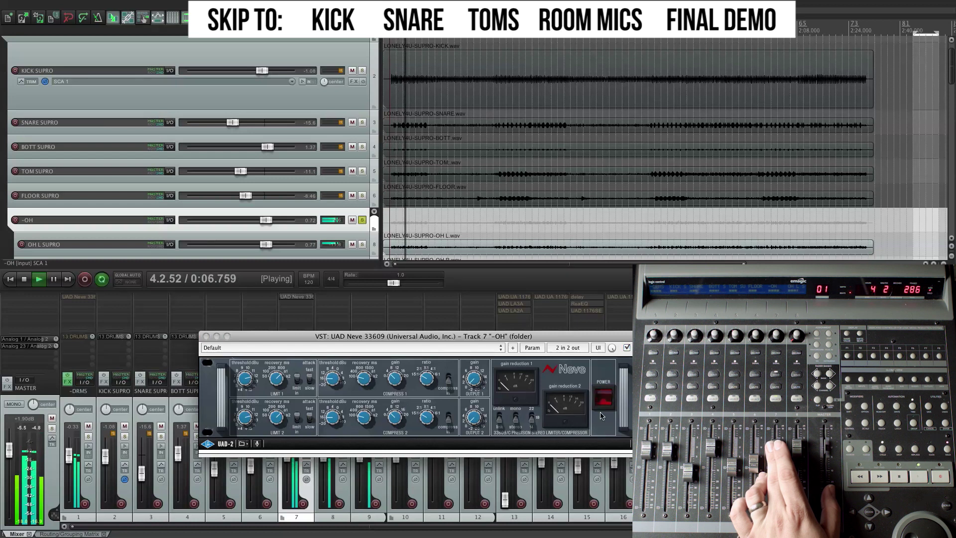
pyautogui.click(604, 398)
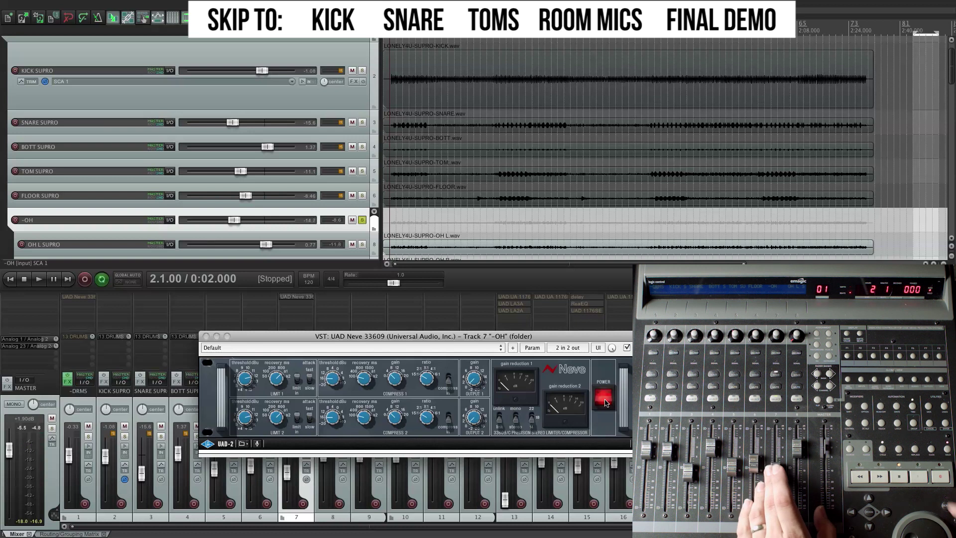
pyautogui.press('space')
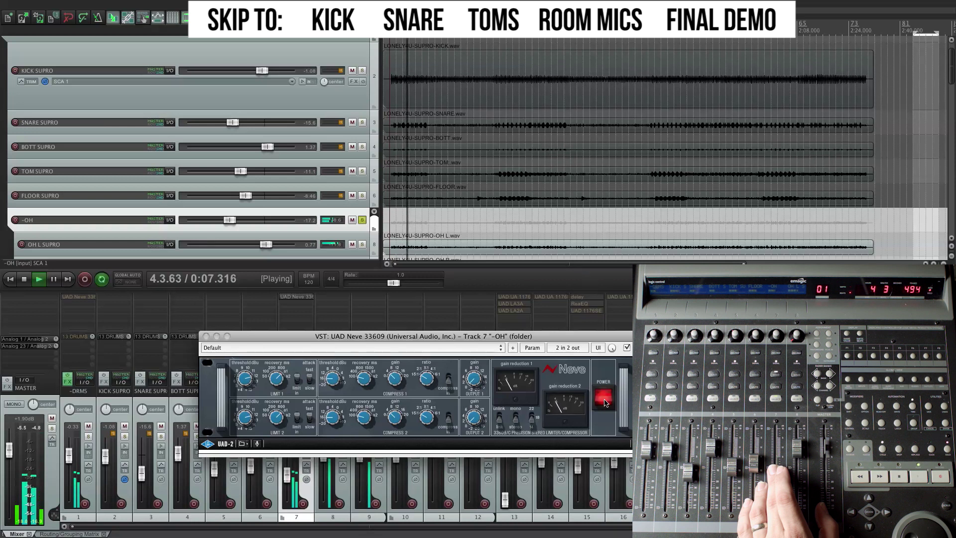
pyautogui.click(604, 400)
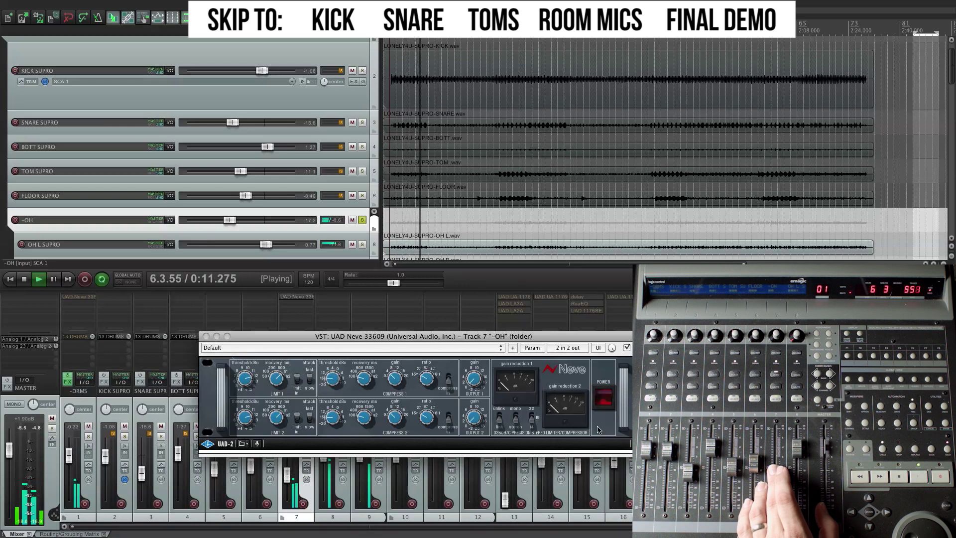
pyautogui.click(604, 398)
pyautogui.press('space')
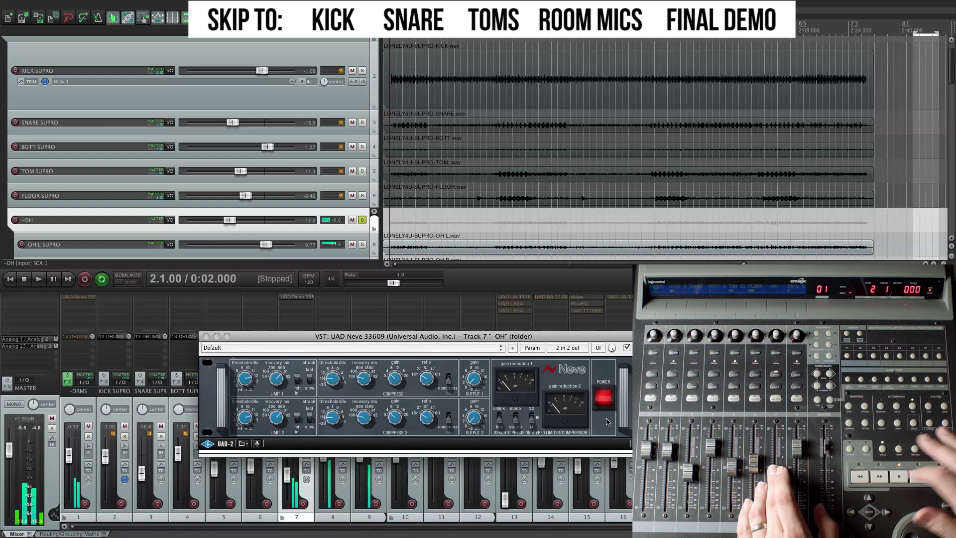
pyautogui.press('space')
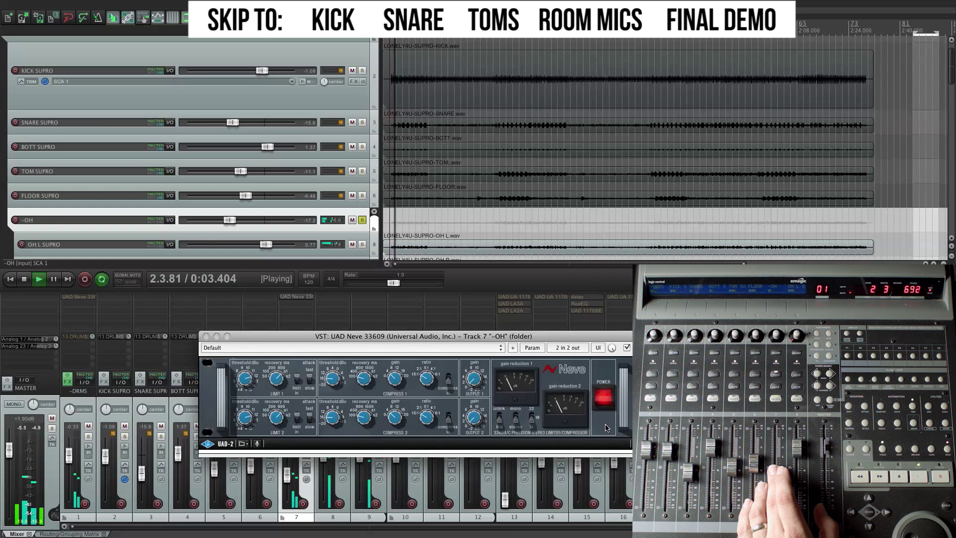
pyautogui.press('space')
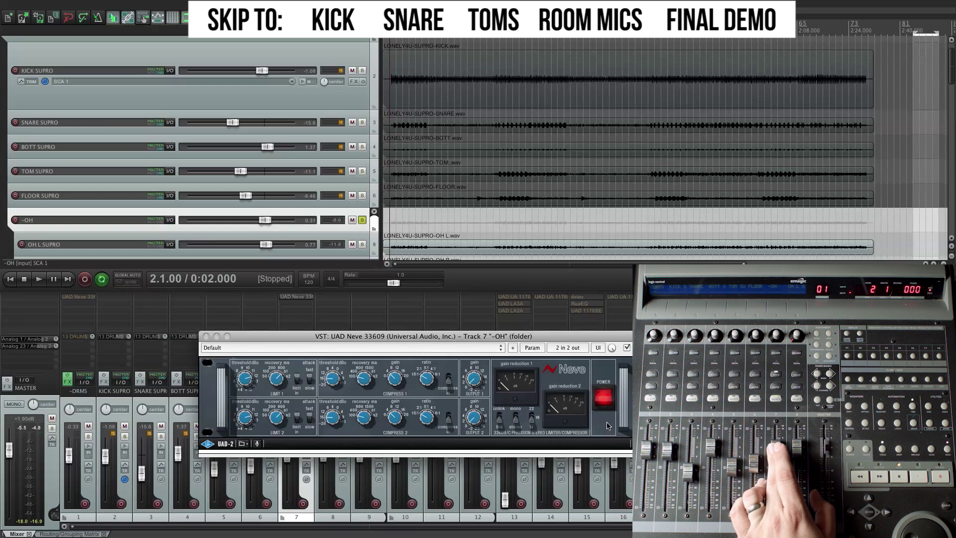
pyautogui.moveTo(288, 339); pyautogui.dragTo(290, 338)
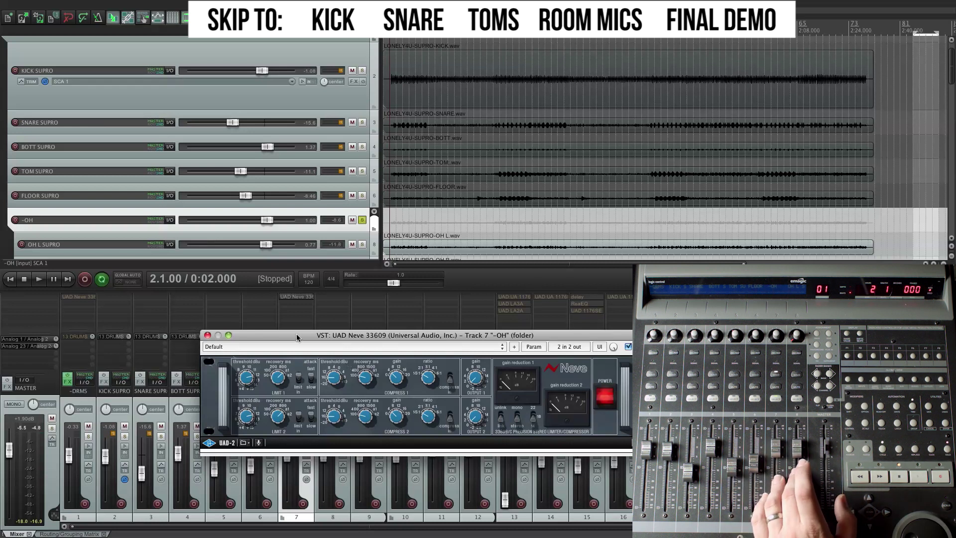
pyautogui.moveTo(297, 337); pyautogui.dragTo(297, 339)
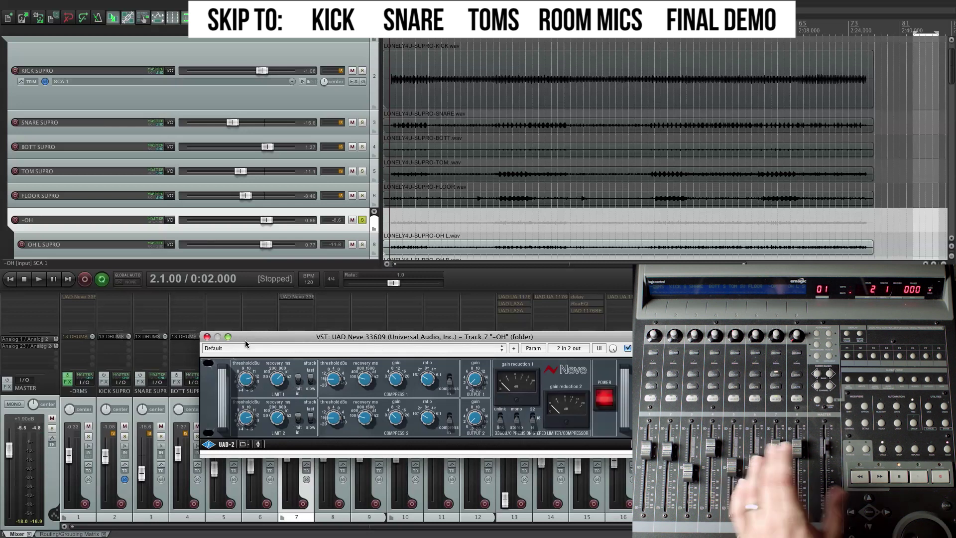
# Step: Close the Neve window and insert UAD UA 1176 Rev A on KICK SUPRO
pyautogui.click(207, 337)
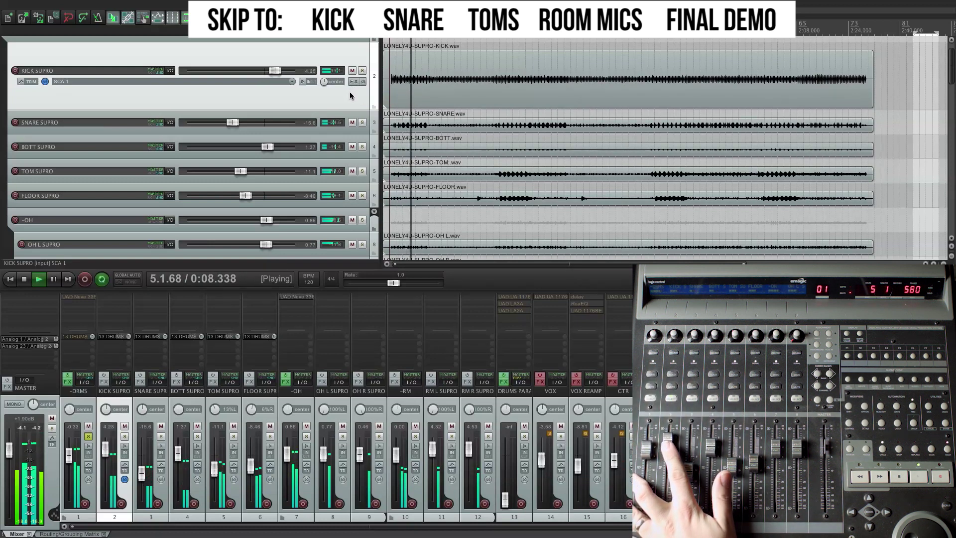
pyautogui.click(354, 82)
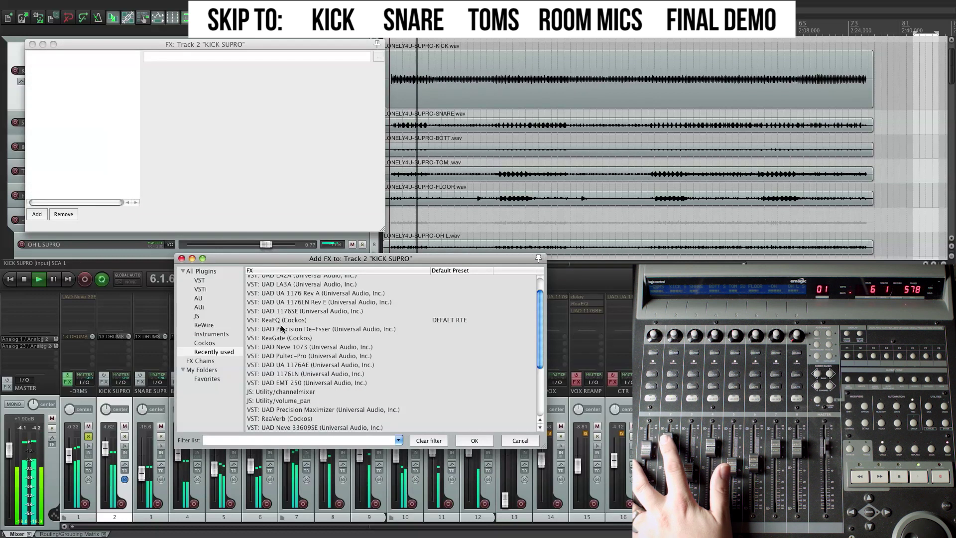
pyautogui.doubleClick(301, 294)
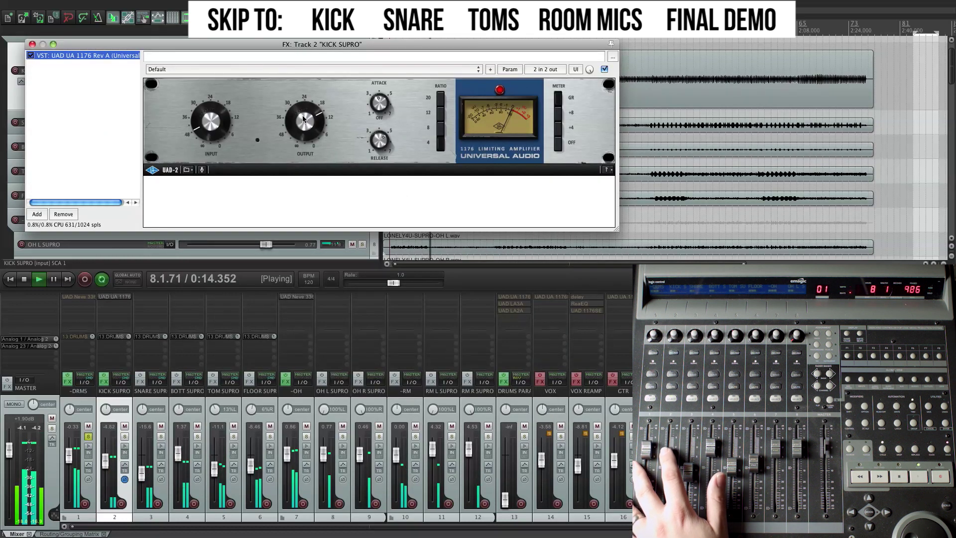
# Step: Set the kick 1176 Input and Output levels during playback, then stop
pyautogui.click(386, 149)
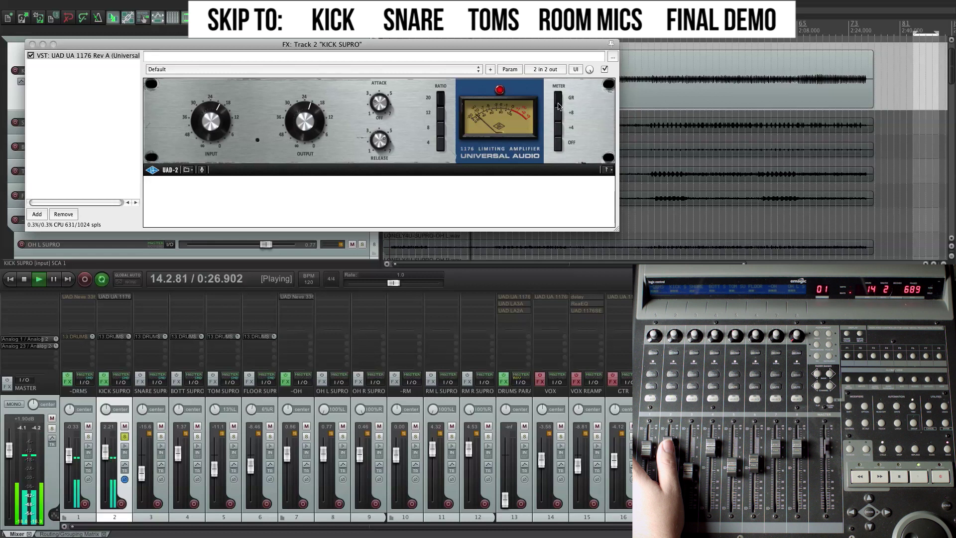
pyautogui.press('space')
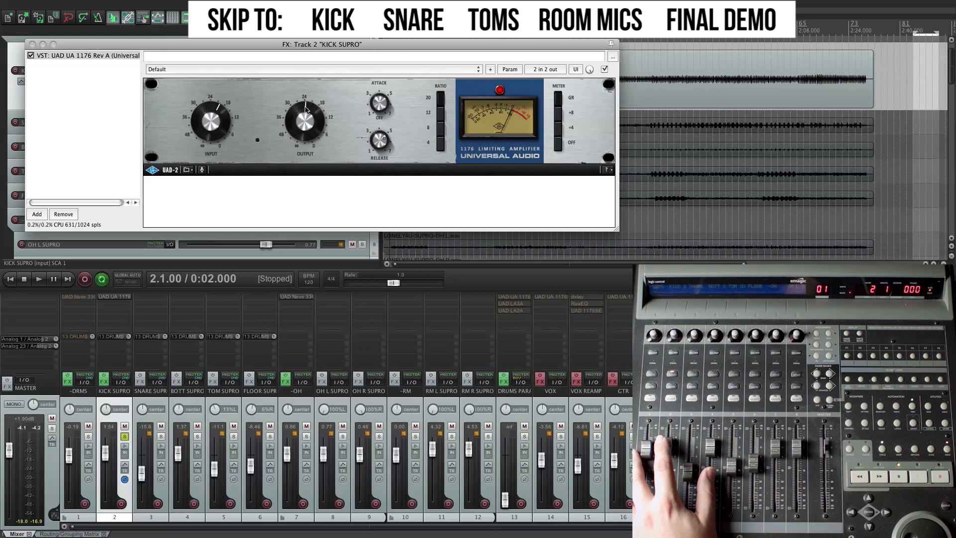
# Step: Turn the kick 1176 Output knob down toward 30
pyautogui.moveTo(305, 110)
pyautogui.mouseDown()
pyautogui.moveTo(296, 121)
pyautogui.moveTo(298, 113)
pyautogui.mouseUp()
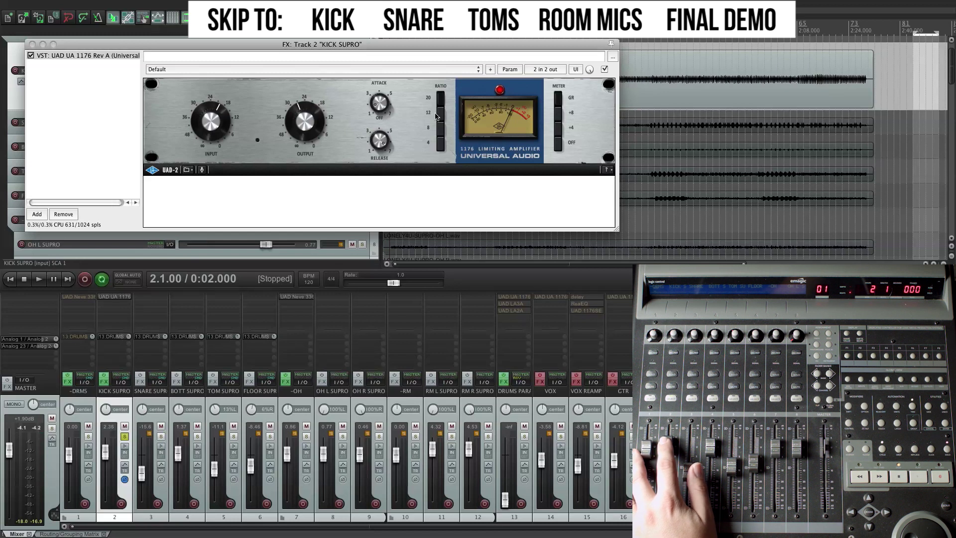
# Step: Try the kick 1176 compression ratios 4, 12 and 20 in turn
pyautogui.click(440, 146)
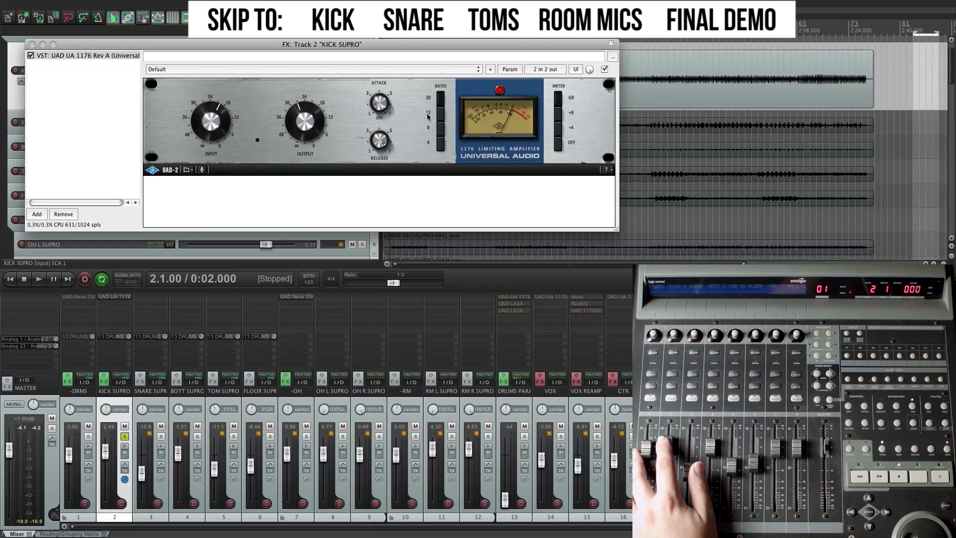
pyautogui.click(440, 144)
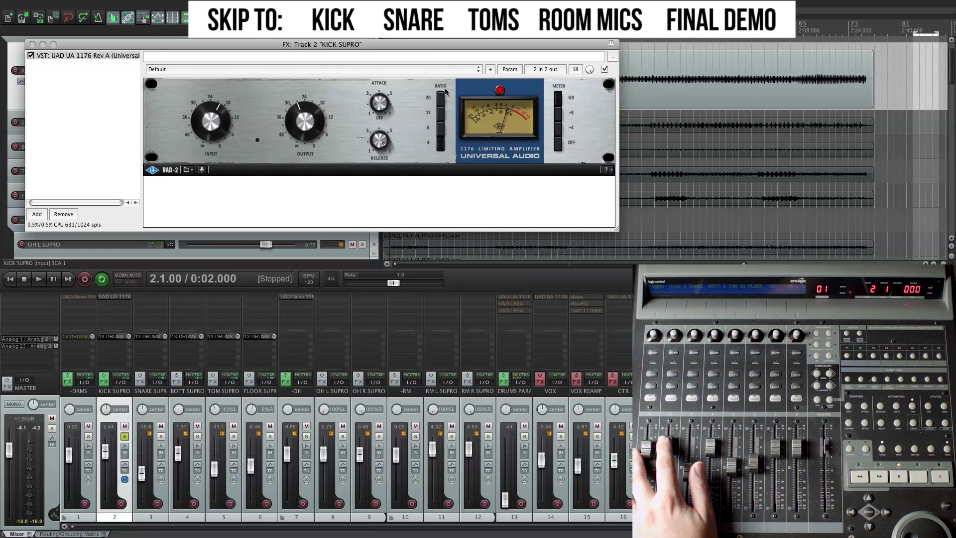
pyautogui.click(443, 119)
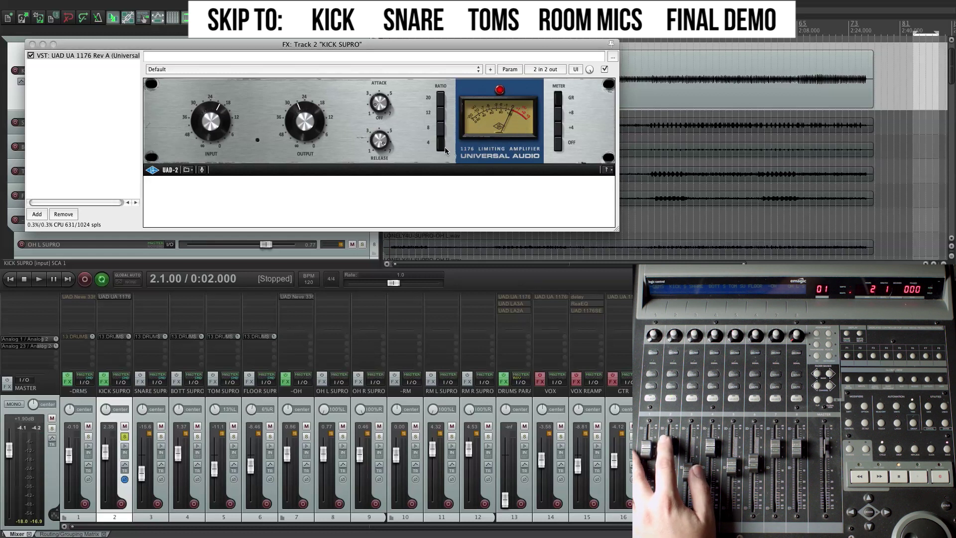
pyautogui.click(443, 97)
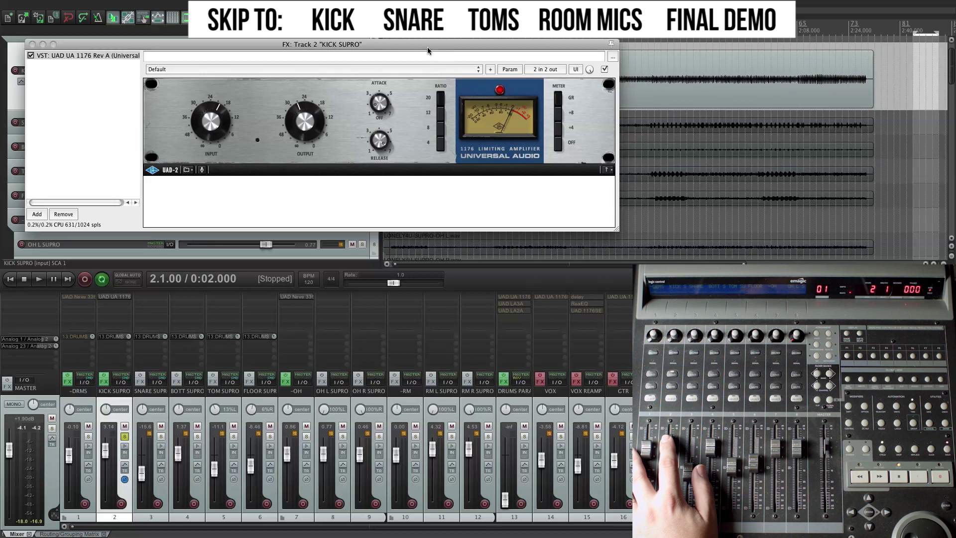
# Step: Move the kick compressor window lower to uncover the tracks
pyautogui.moveTo(428, 47); pyautogui.dragTo(425, 72)
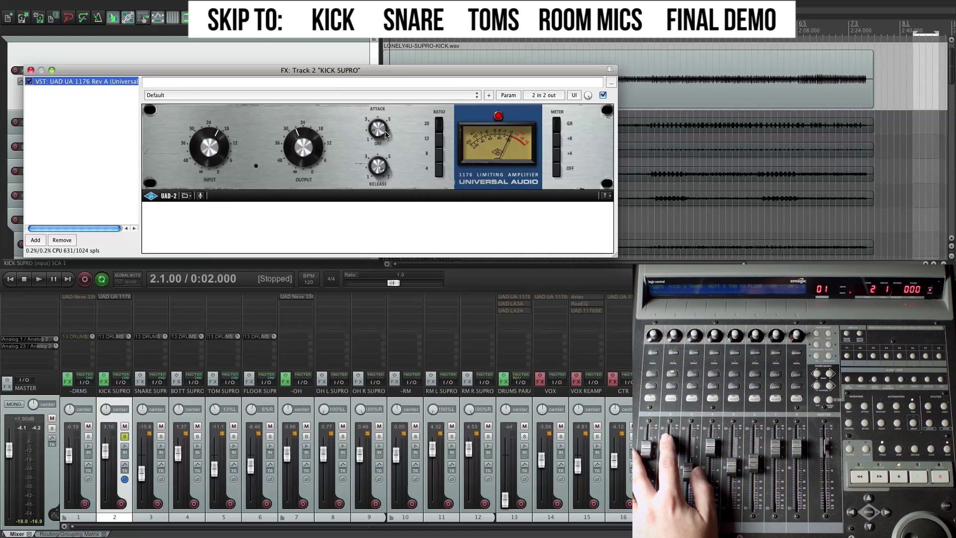
pyautogui.click(432, 172)
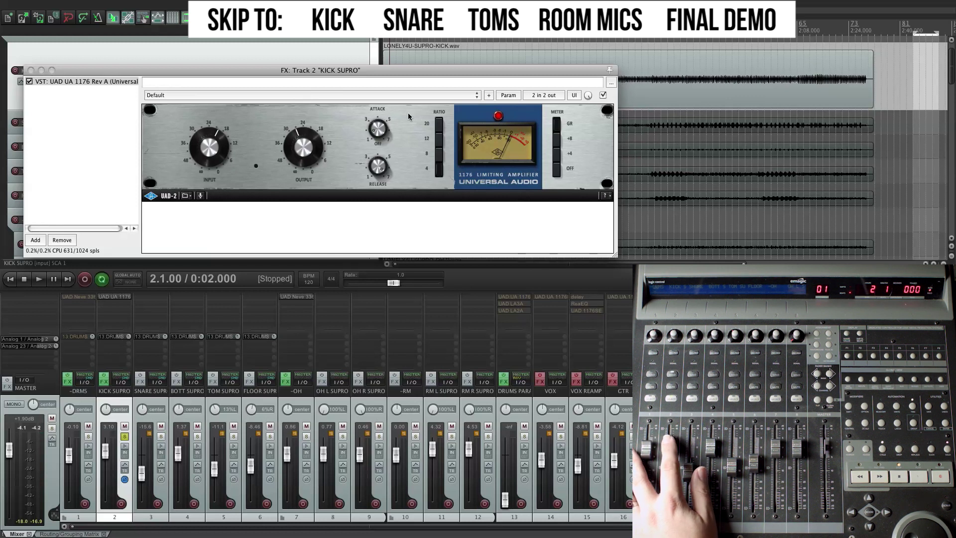
pyautogui.moveTo(402, 73); pyautogui.dragTo(411, 134)
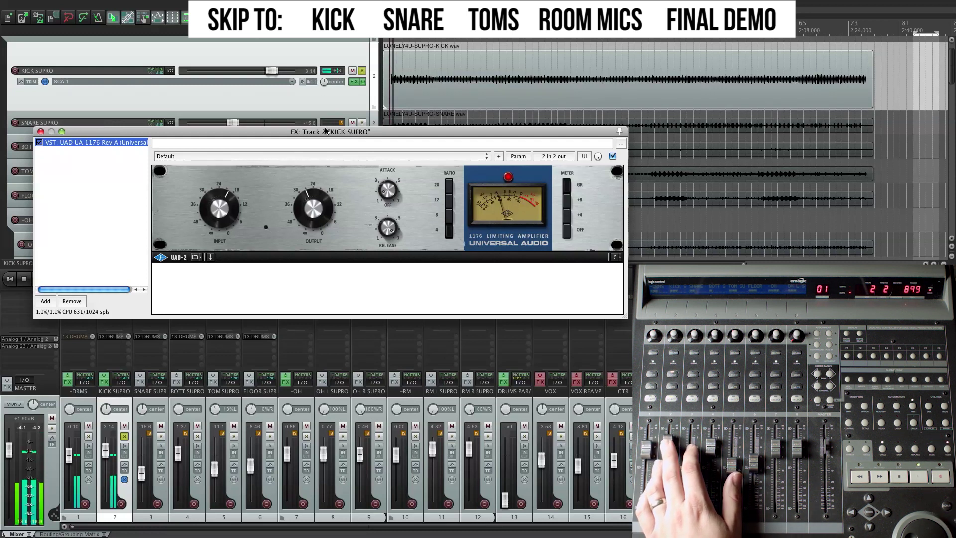
pyautogui.moveTo(325, 132); pyautogui.dragTo(326, 131)
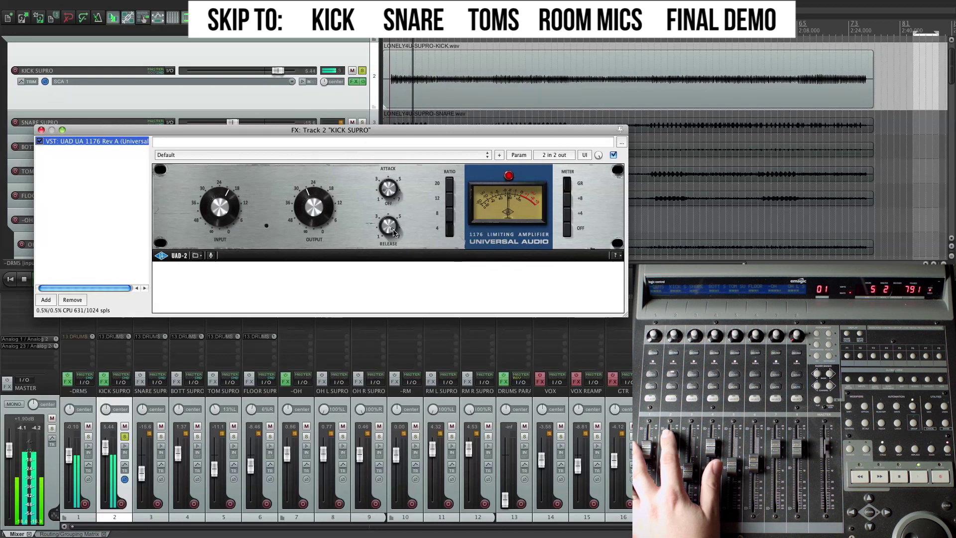
pyautogui.click(450, 186)
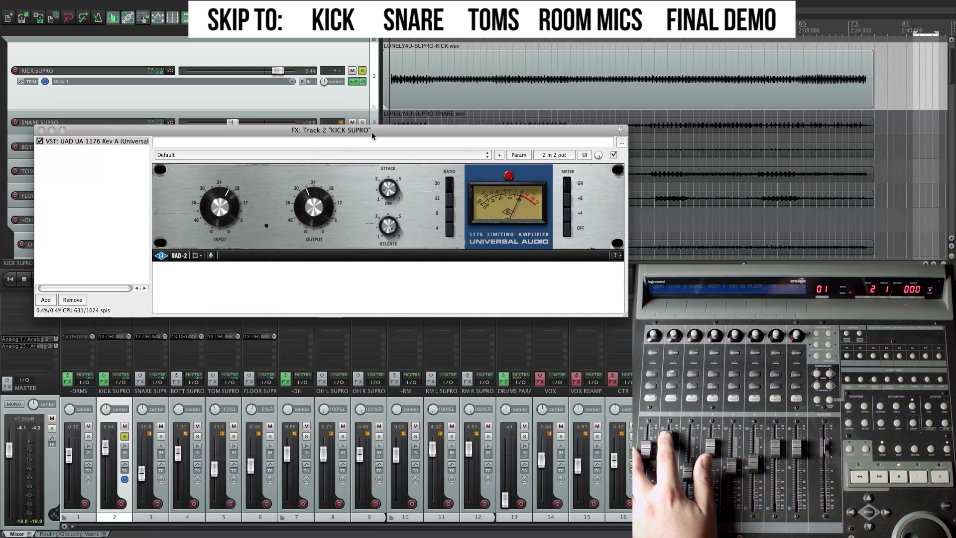
# Step: Lower the KICK SUPRO FX window further, then raise it slightly
pyautogui.moveTo(371, 133); pyautogui.dragTo(373, 184)
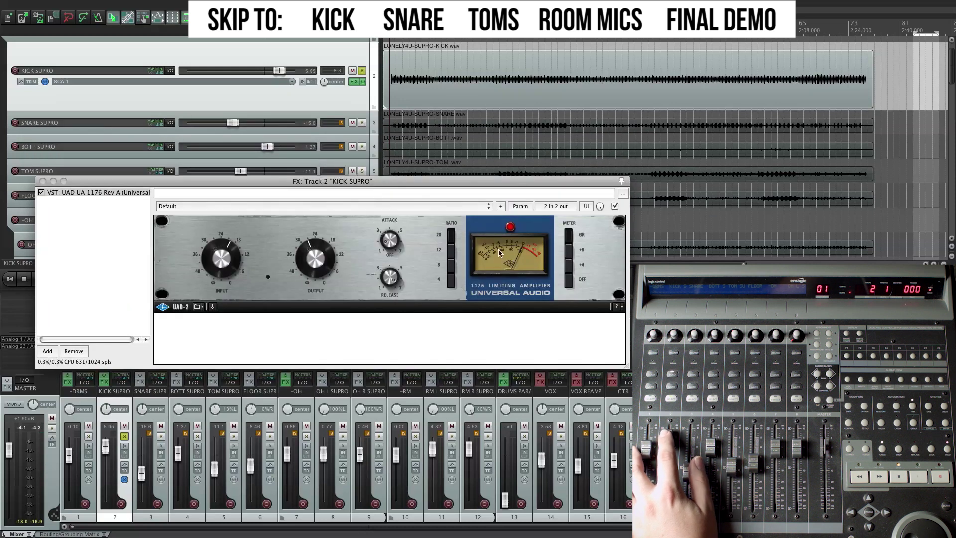
pyautogui.moveTo(397, 177); pyautogui.dragTo(396, 168)
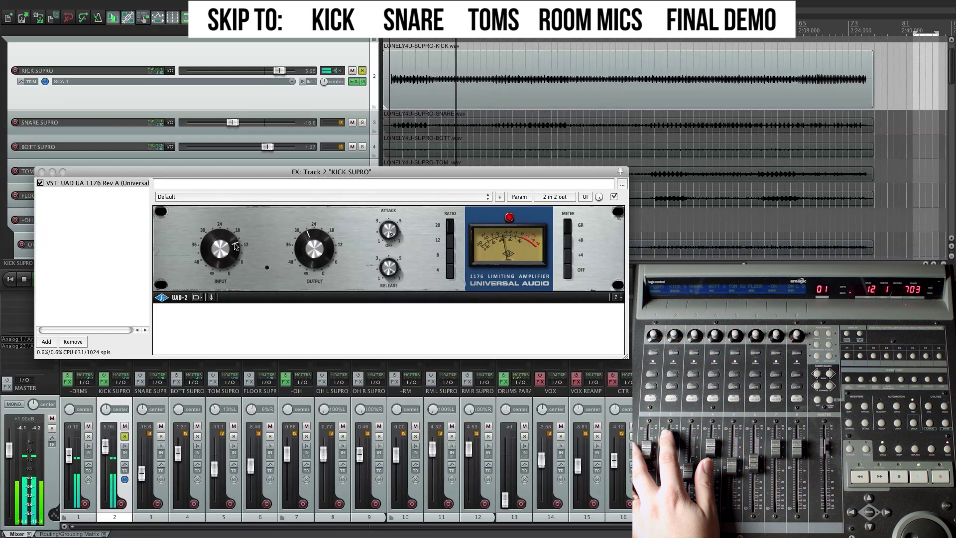
# Step: Turn the kick 1176 input level down, stop playback, and reposition the FX window
pyautogui.moveTo(236, 246); pyautogui.dragTo(291, 243)
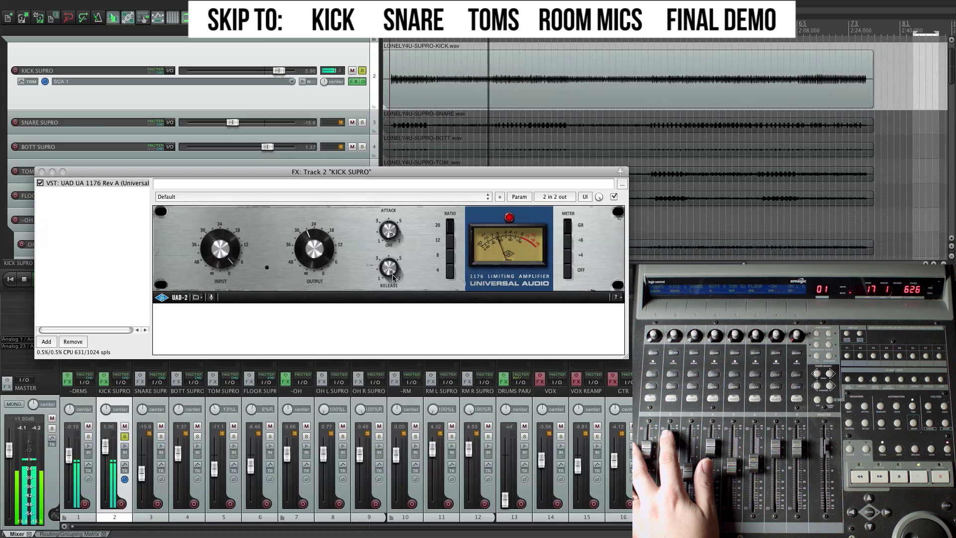
pyautogui.press('space')
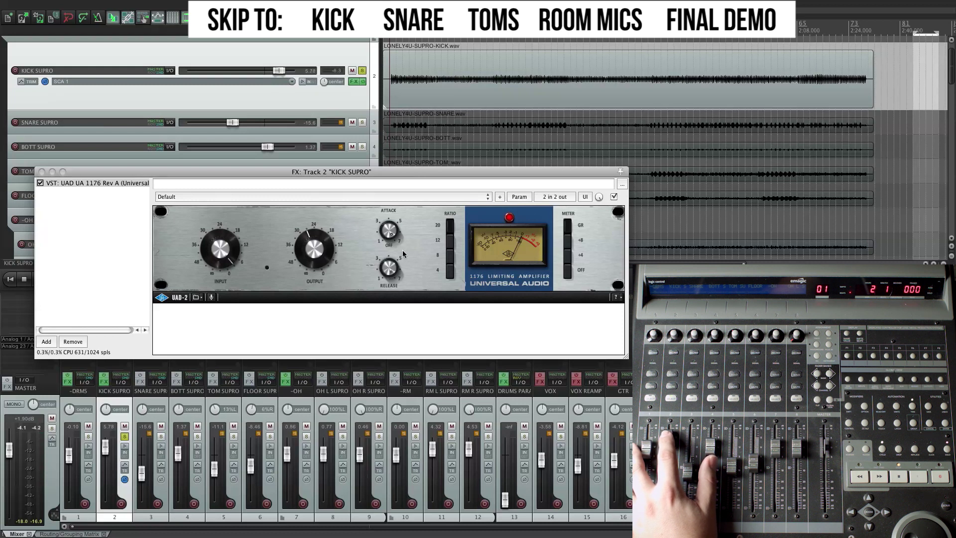
pyautogui.moveTo(155, 172); pyautogui.dragTo(158, 177)
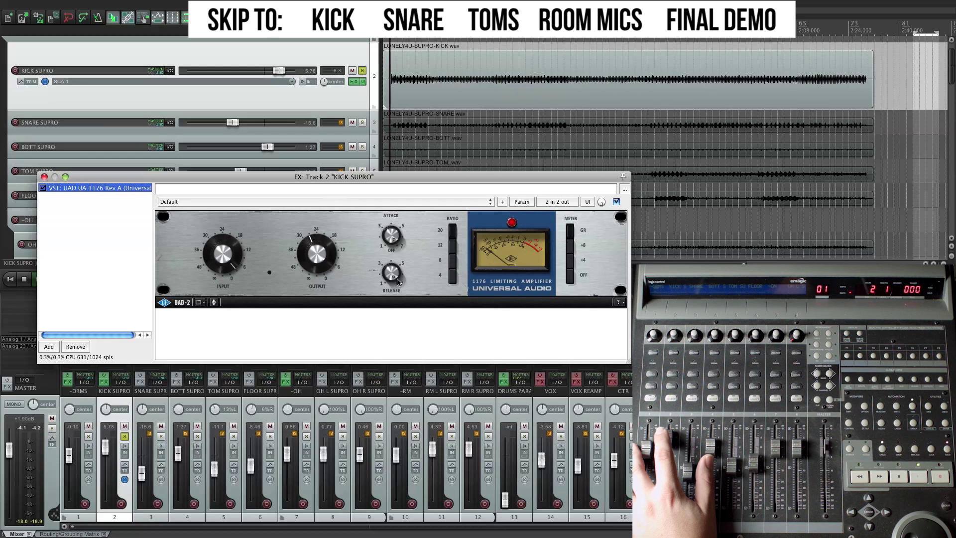
# Step: Adjust the 1176 Input knob on KICK SUPRO during playback, then stop back at the start
pyautogui.press('space')
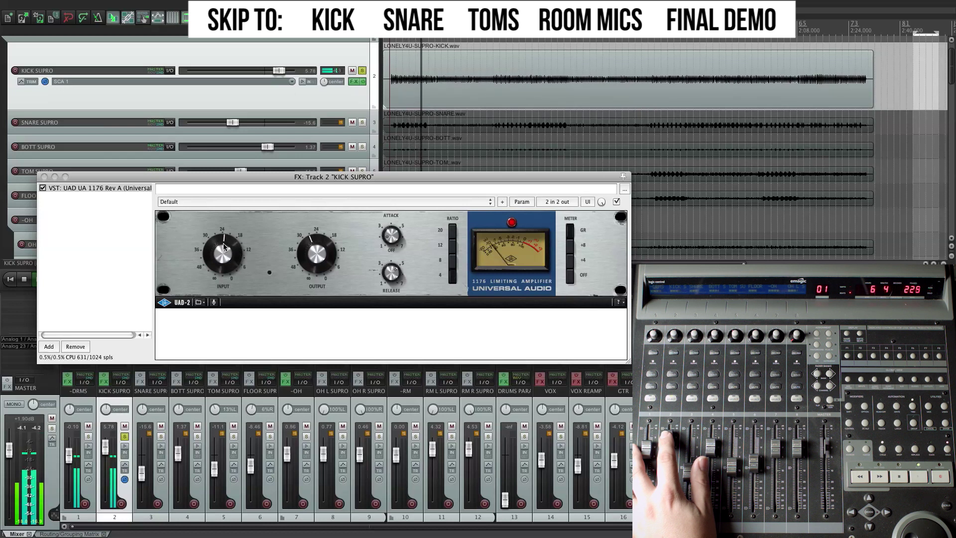
pyautogui.moveTo(218, 244)
pyautogui.mouseDown()
pyautogui.moveTo(209, 252)
pyautogui.moveTo(210, 244)
pyautogui.mouseUp()
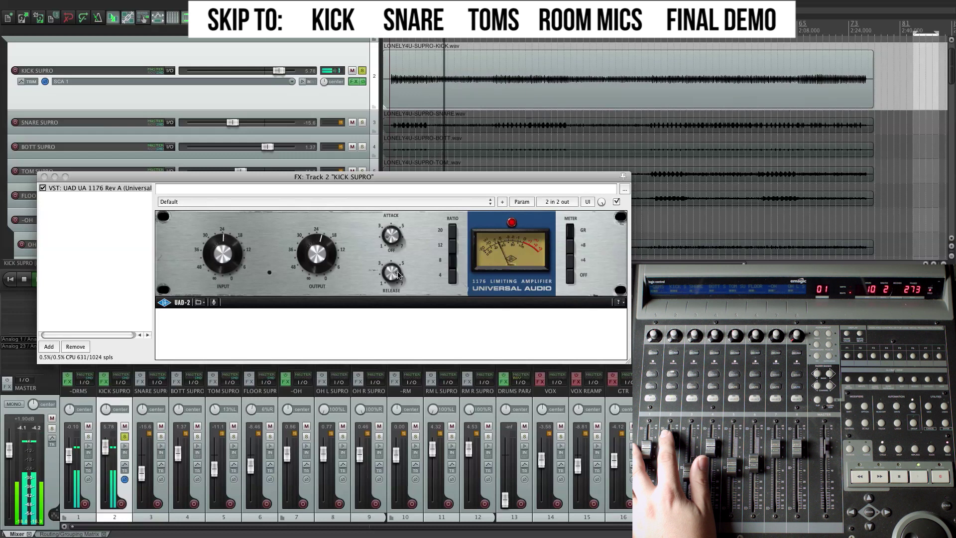
pyautogui.press('space')
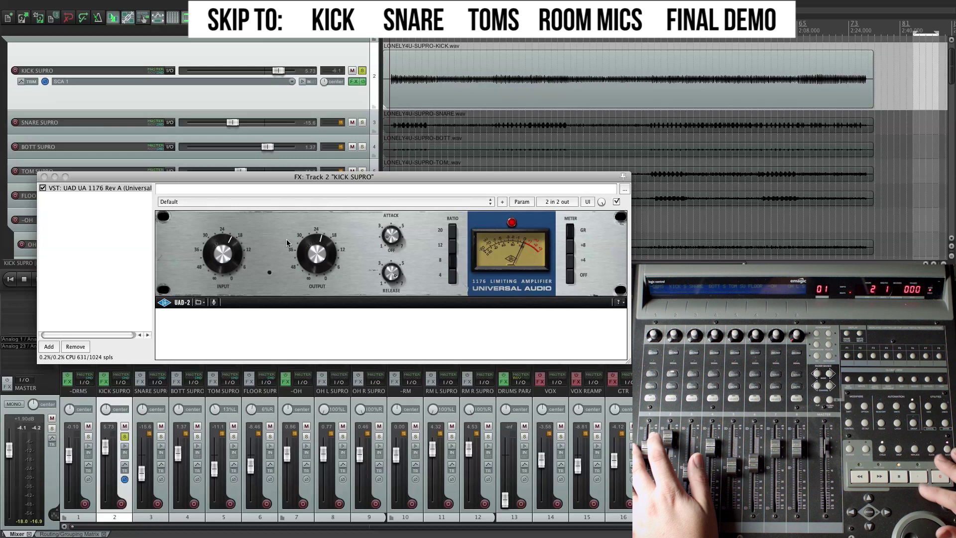
# Step: Replay the drums several times to judge the 1176 Rev A compression on the kick
pyautogui.press('space')
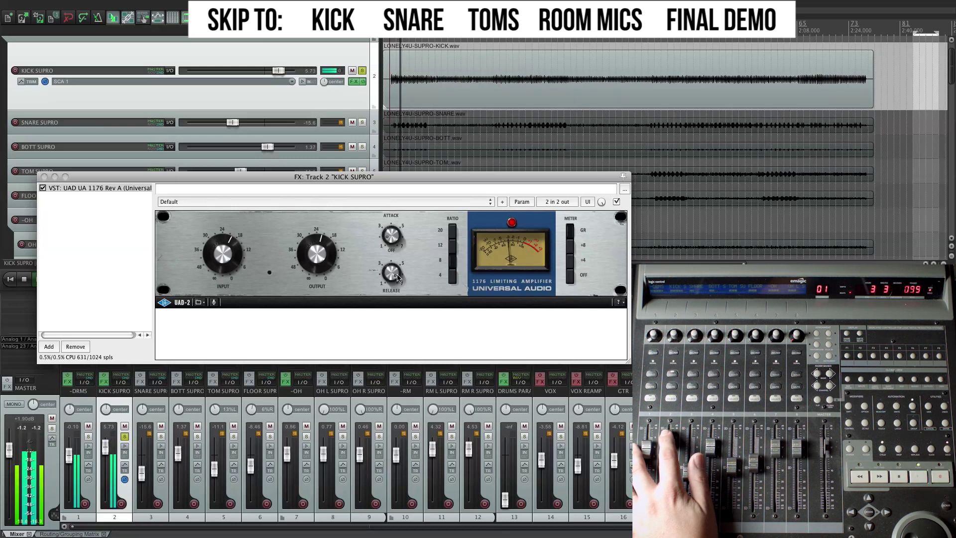
pyautogui.press('space')
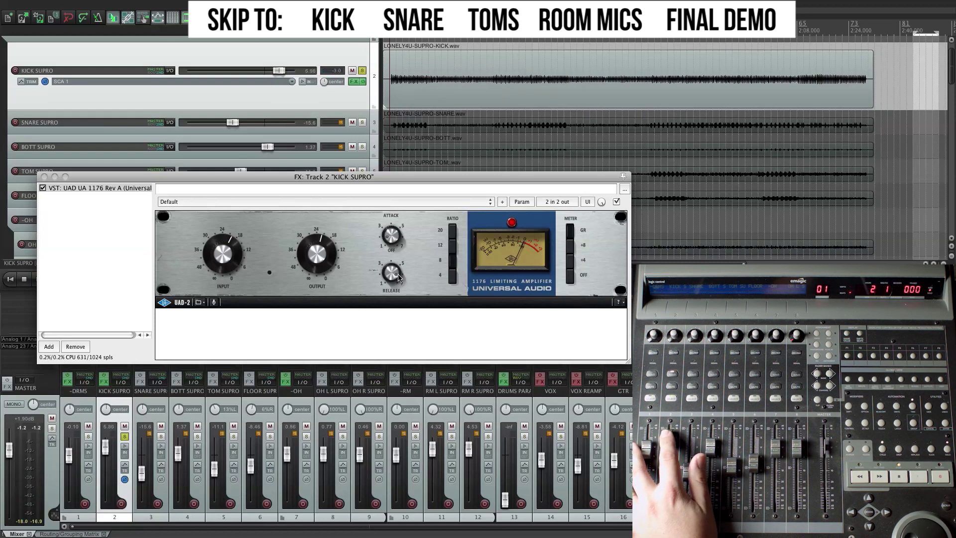
pyautogui.press('space')
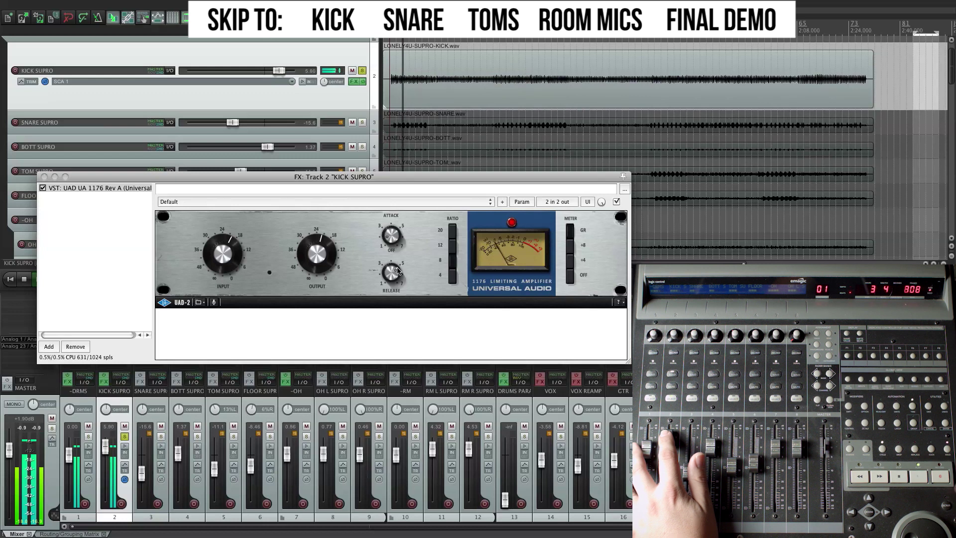
pyautogui.press('space')
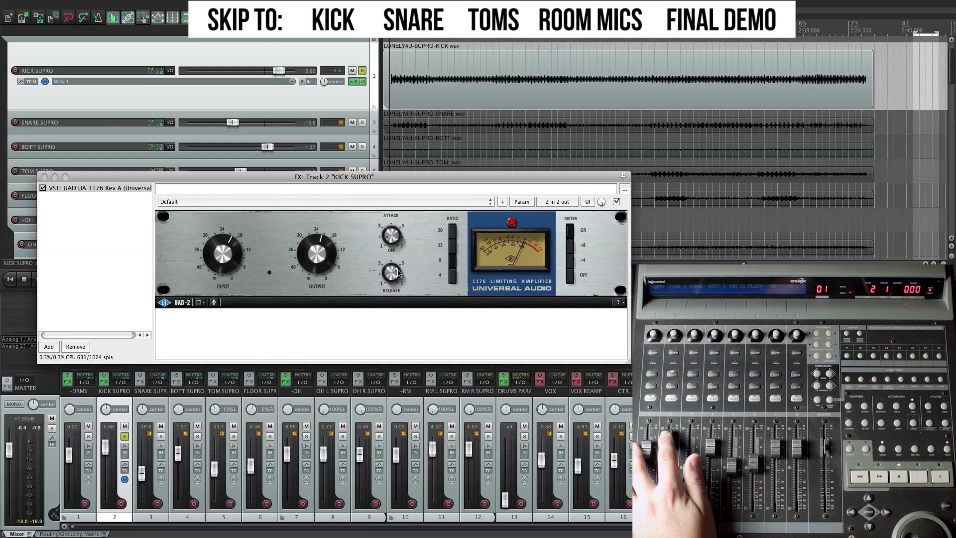
pyautogui.press('space')
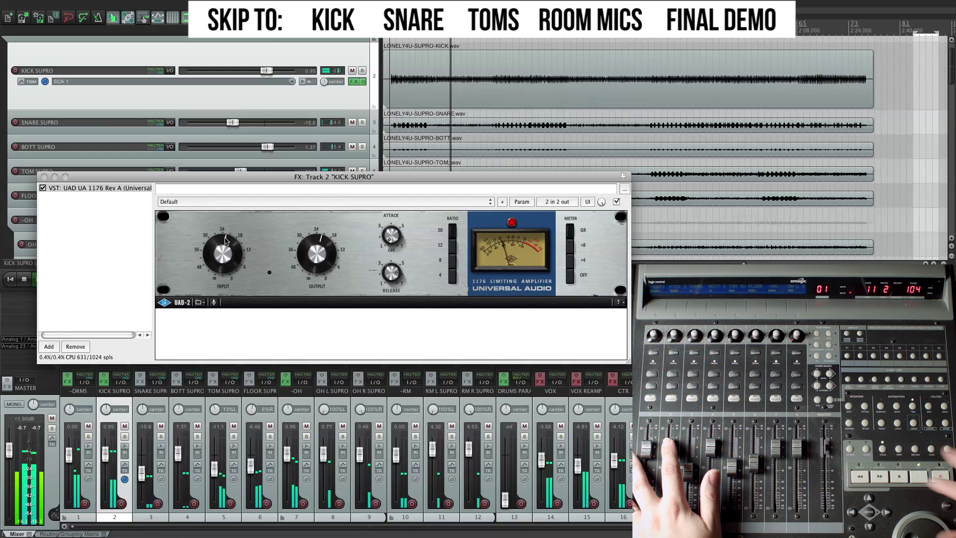
# Step: Close the kick's FX window and insert UAD UA 1176LN Rev E on SNARE SUPRO
pyautogui.click(44, 176)
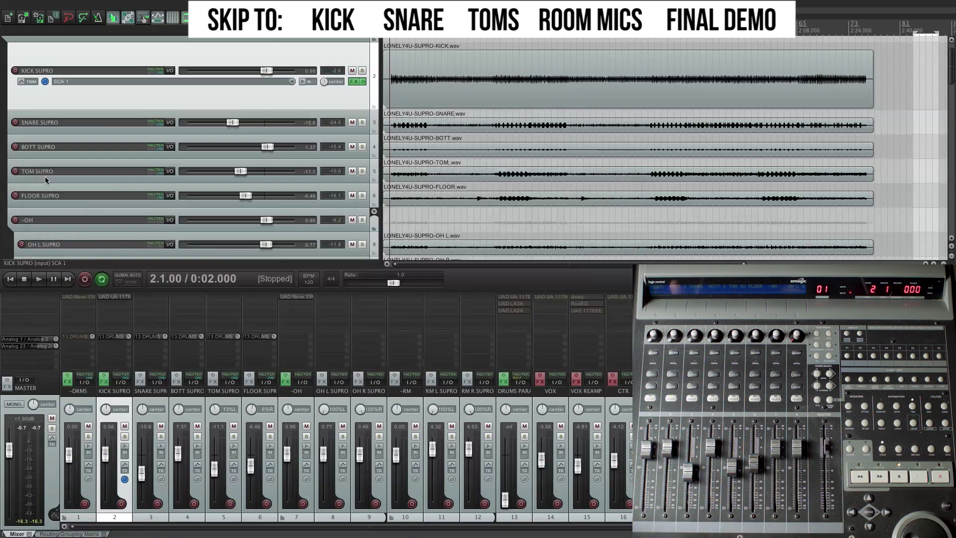
pyautogui.click(348, 117)
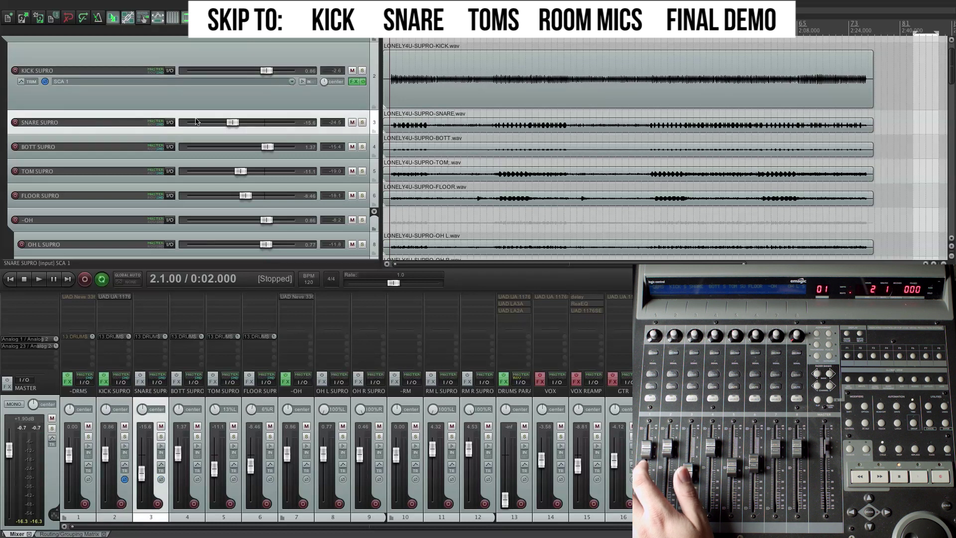
pyautogui.click(343, 118)
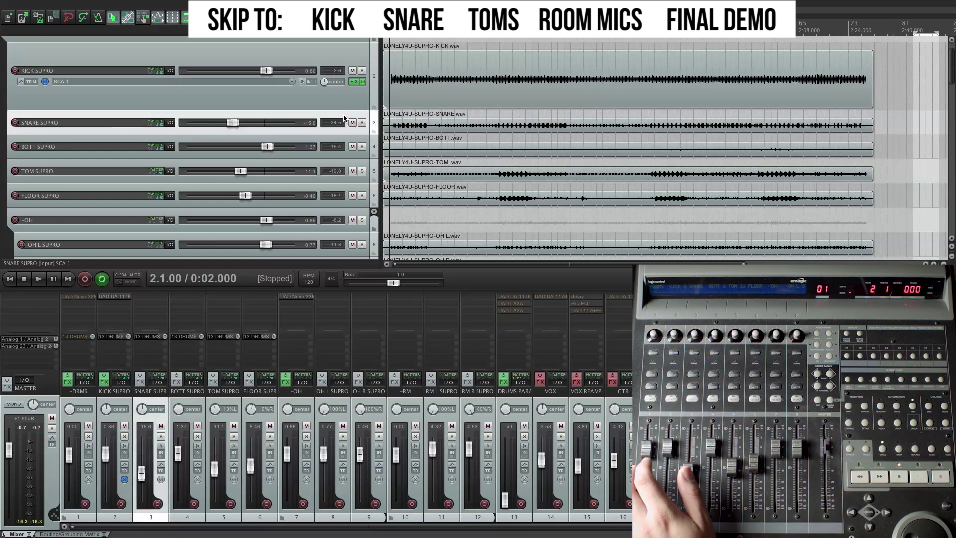
pyautogui.doubleClick(152, 303)
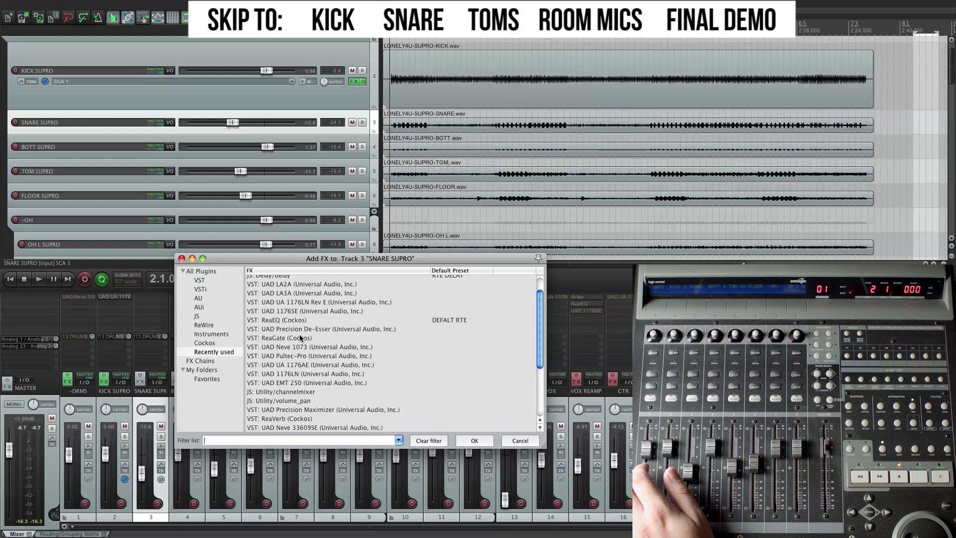
pyautogui.doubleClick(294, 302)
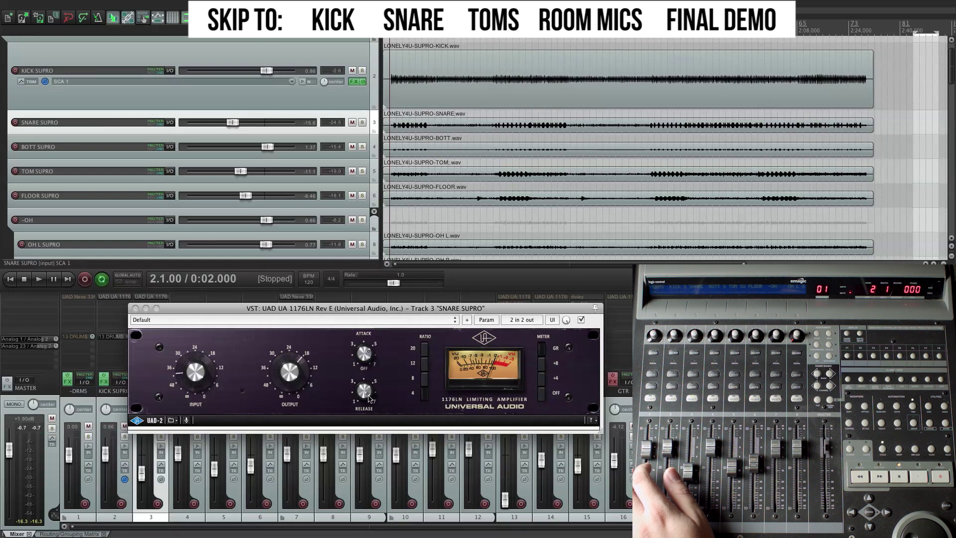
# Step: Play the song several times to audition the snare's 1176LN compression
pyautogui.press('space')
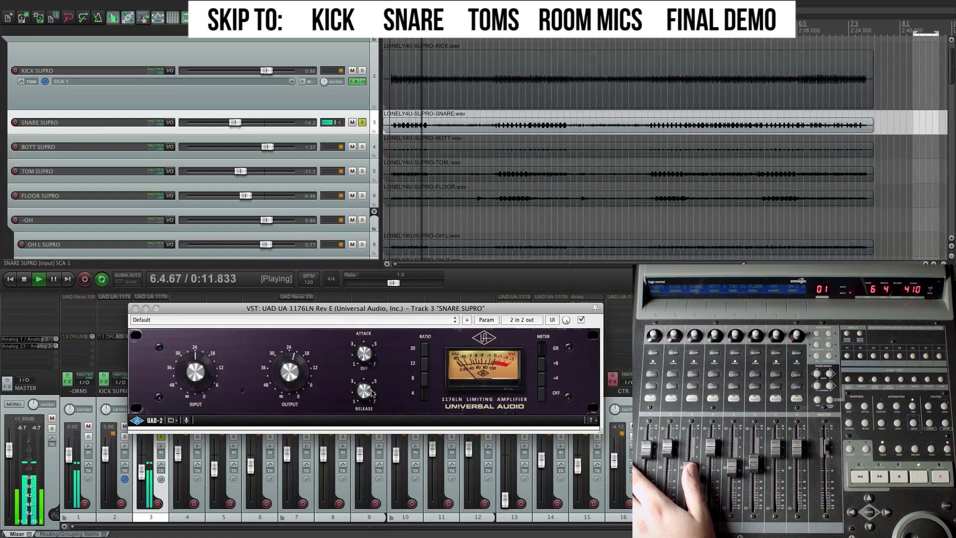
pyautogui.press('space')
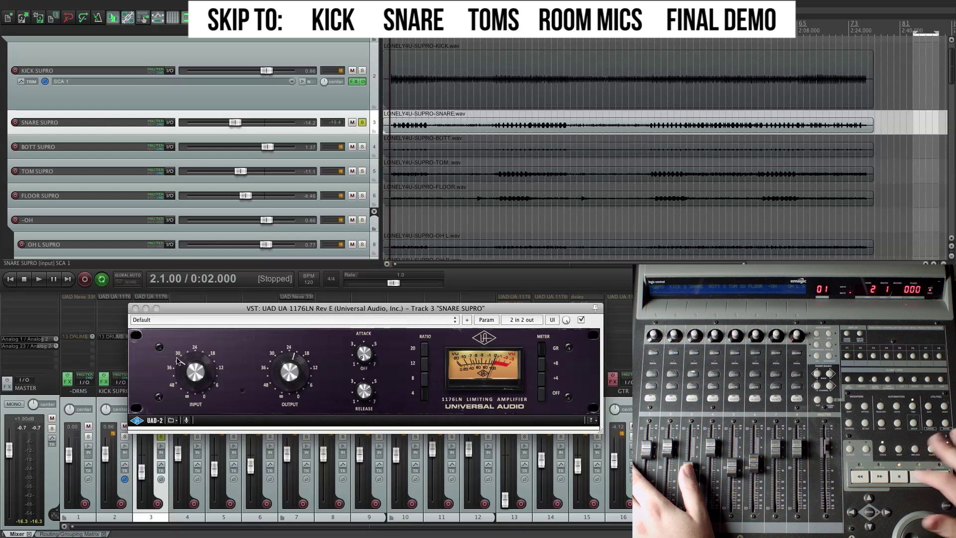
pyautogui.press('space')
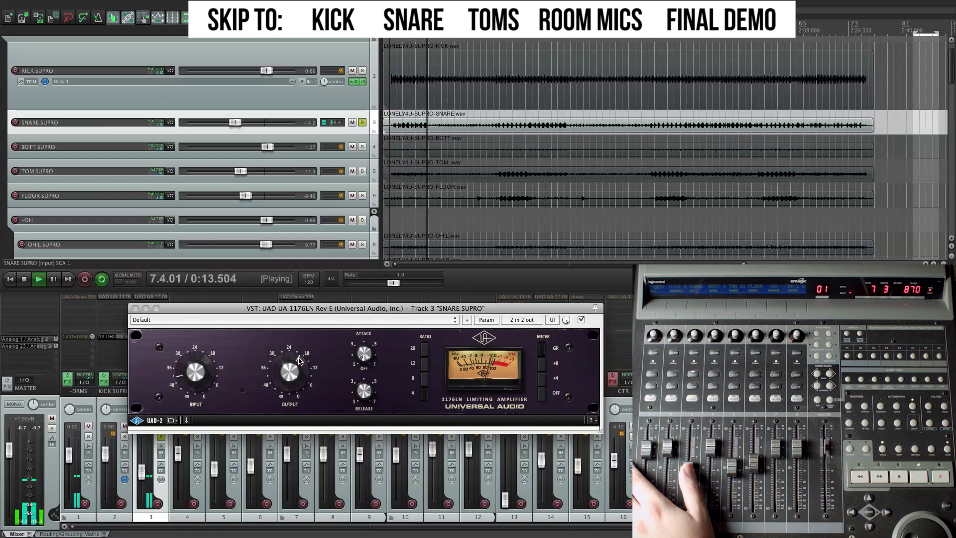
pyautogui.press('1')
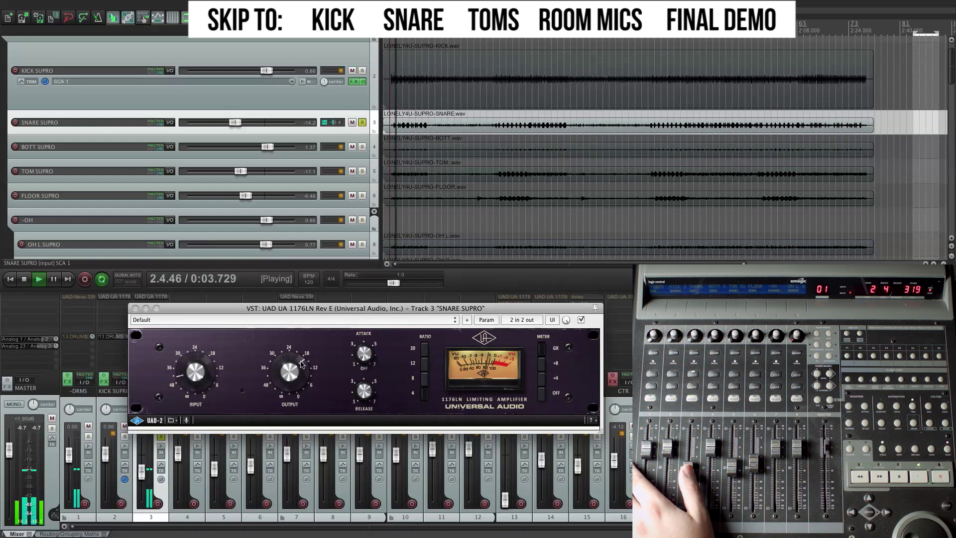
pyautogui.press('space')
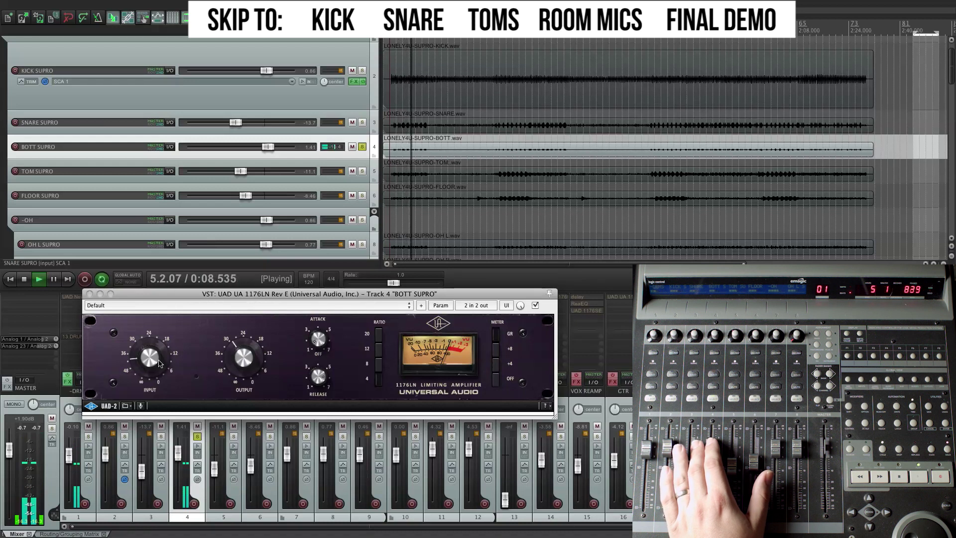
# Step: Raise the BOTT SUPRO 1176LN input, recheck from bar 19, then close the compressor window
pyautogui.moveTo(142, 360); pyautogui.dragTo(149, 345)
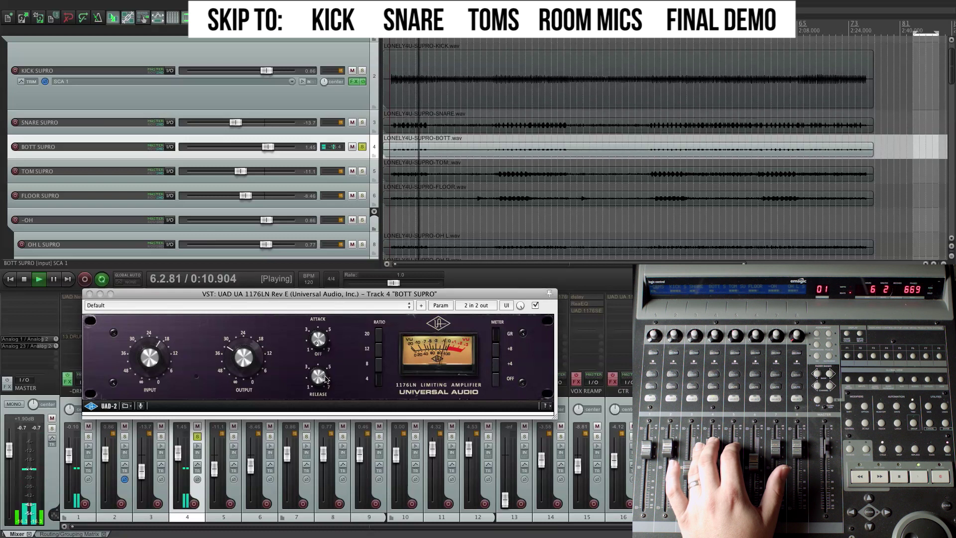
pyautogui.press('space')
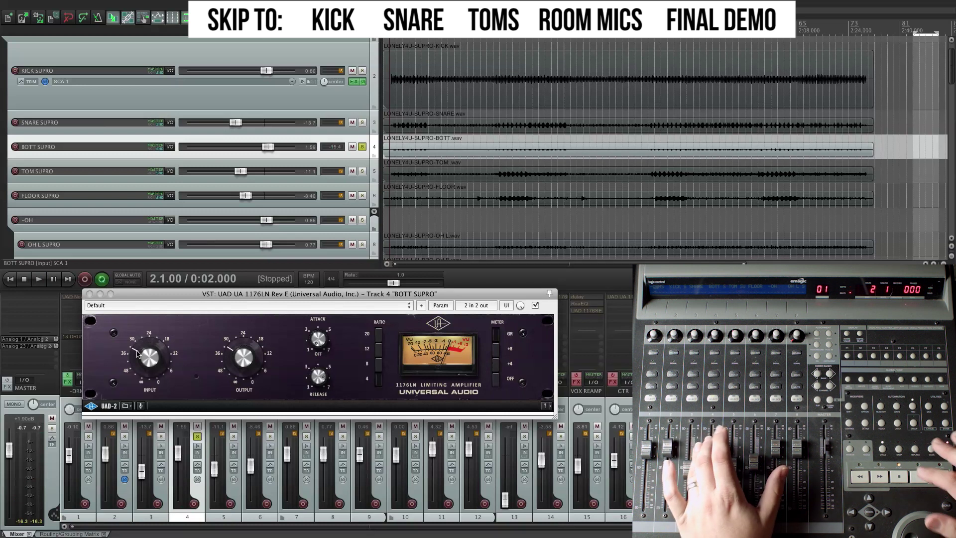
pyautogui.press('space')
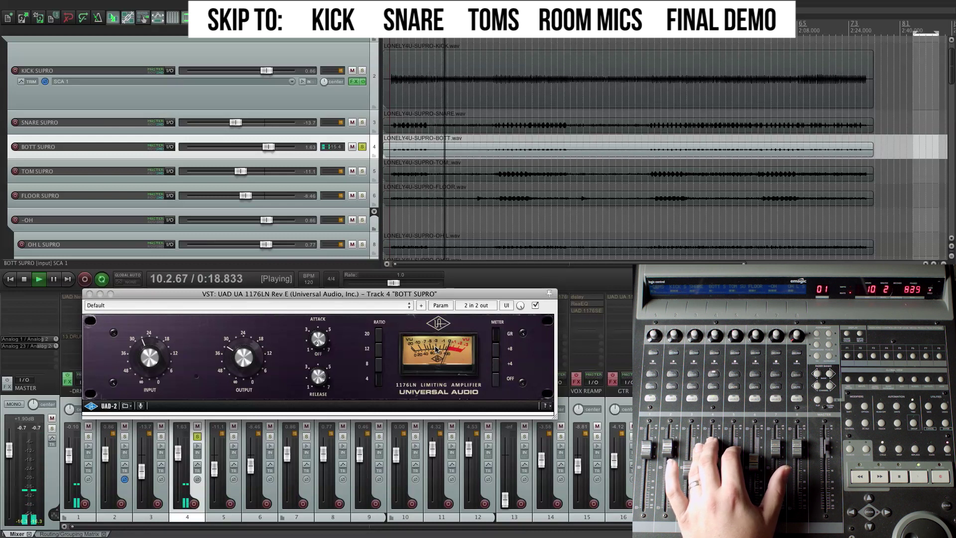
pyautogui.click(502, 39)
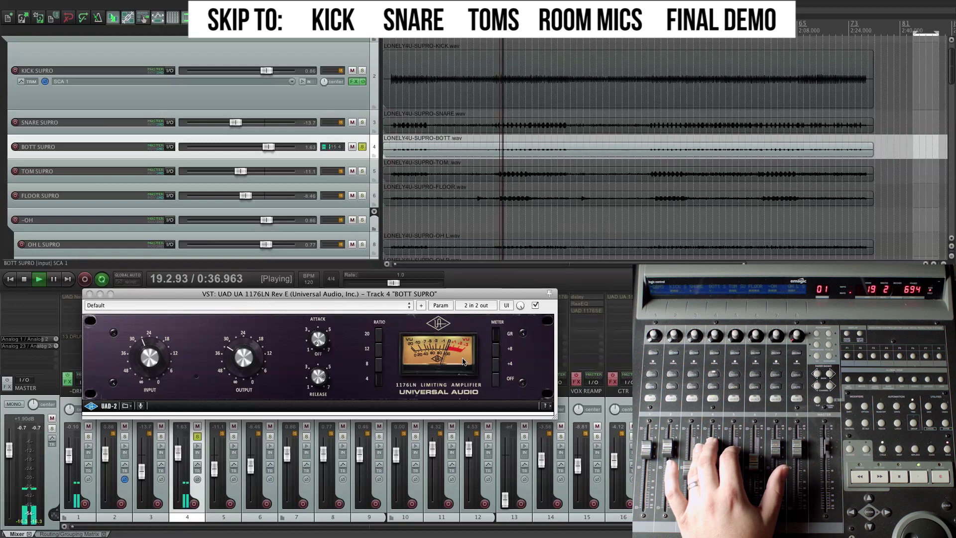
pyautogui.press('space')
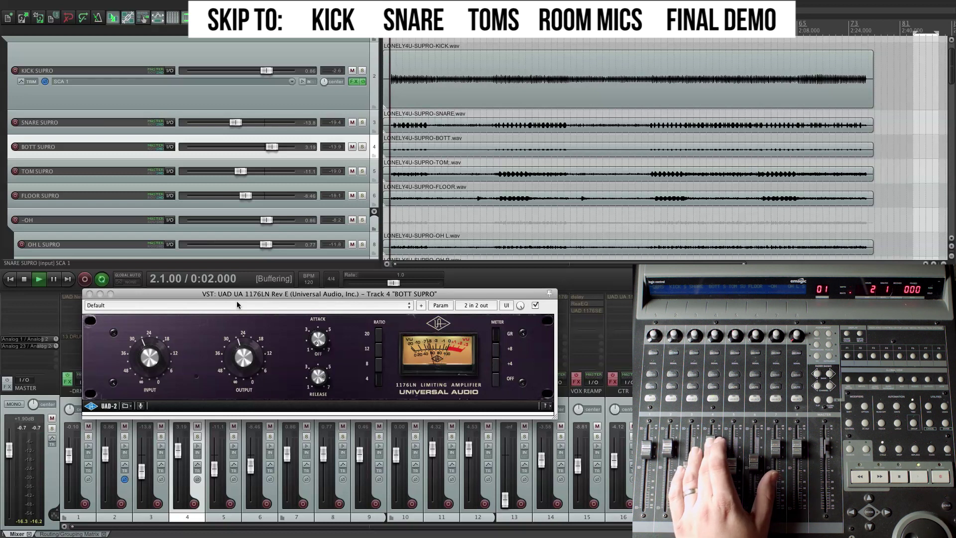
pyautogui.press('space')
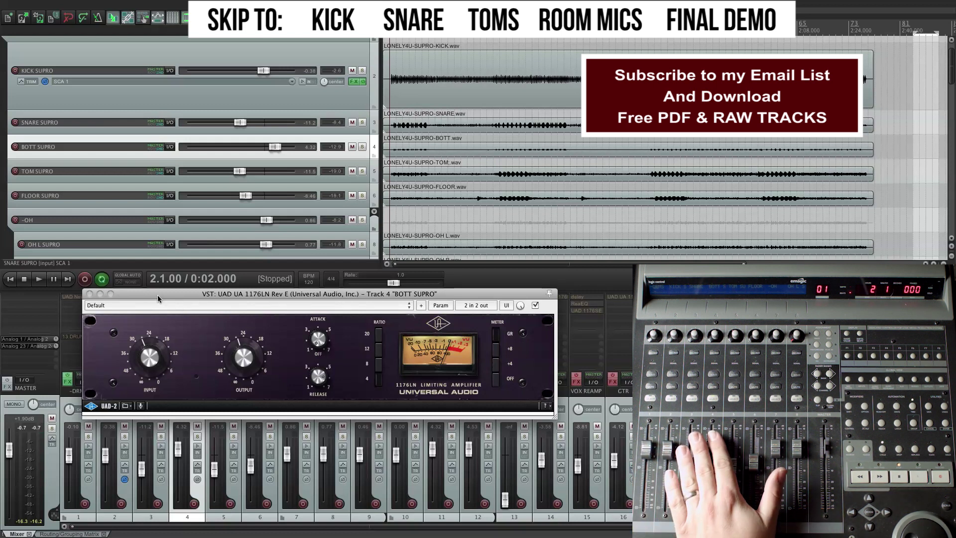
pyautogui.click(90, 294)
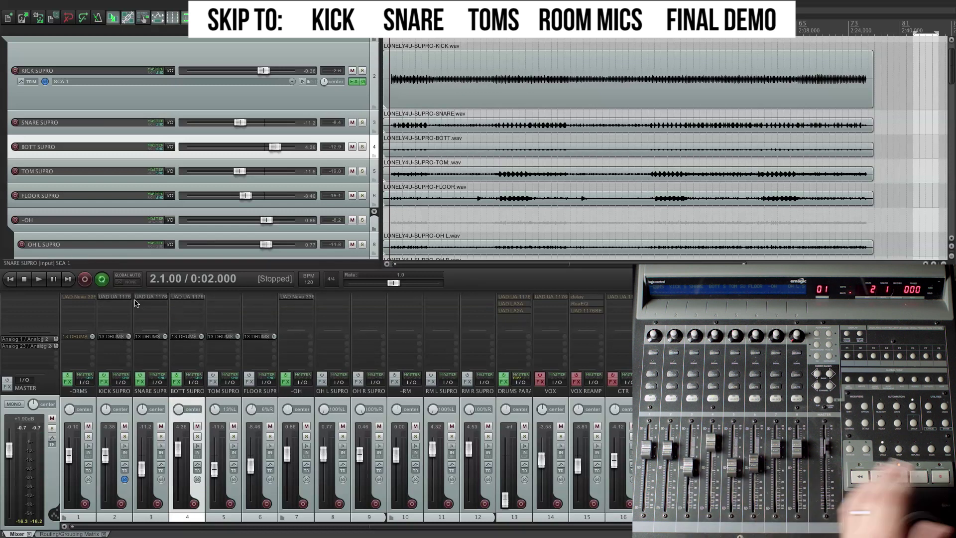
# Step: Play back the drum mix a few times, then jump the edit position to the project end
pyautogui.press('space')
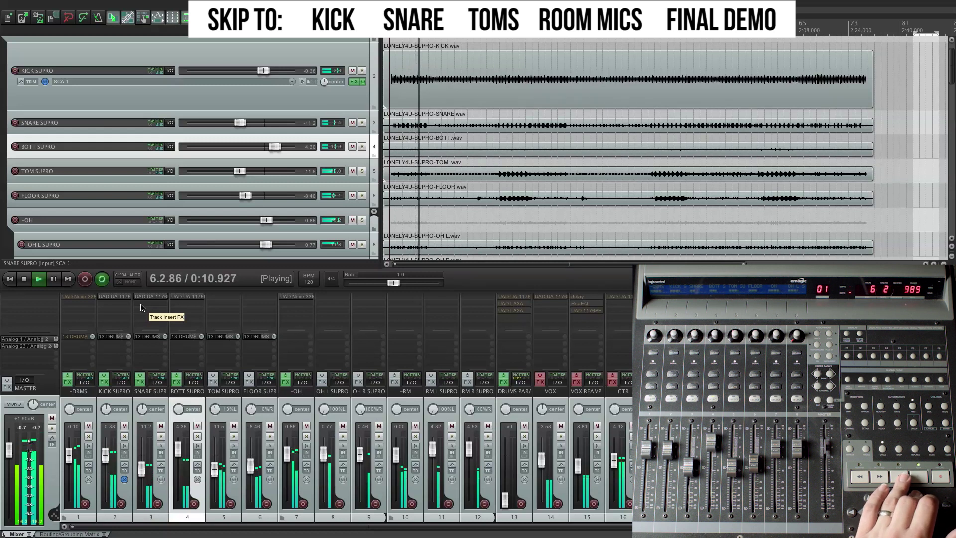
pyautogui.press('space')
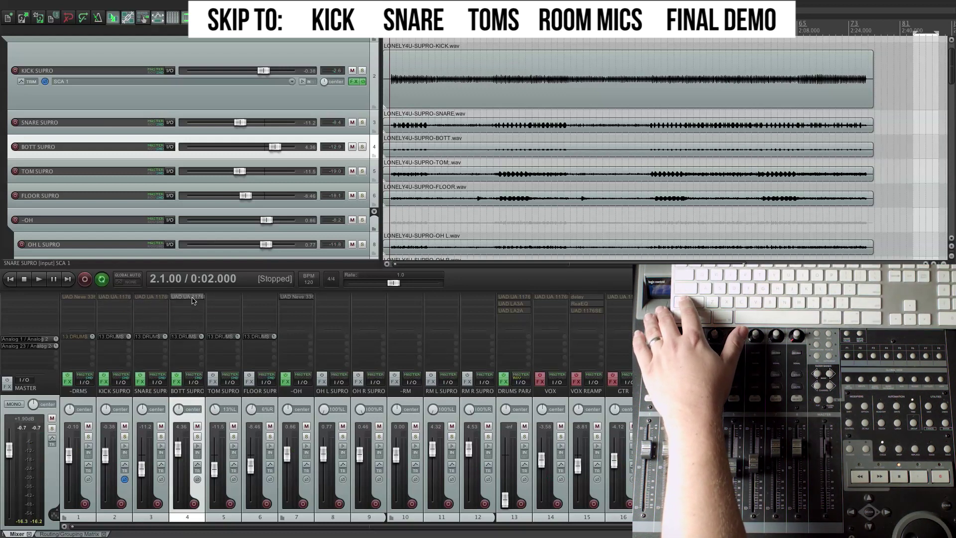
pyautogui.press('space')
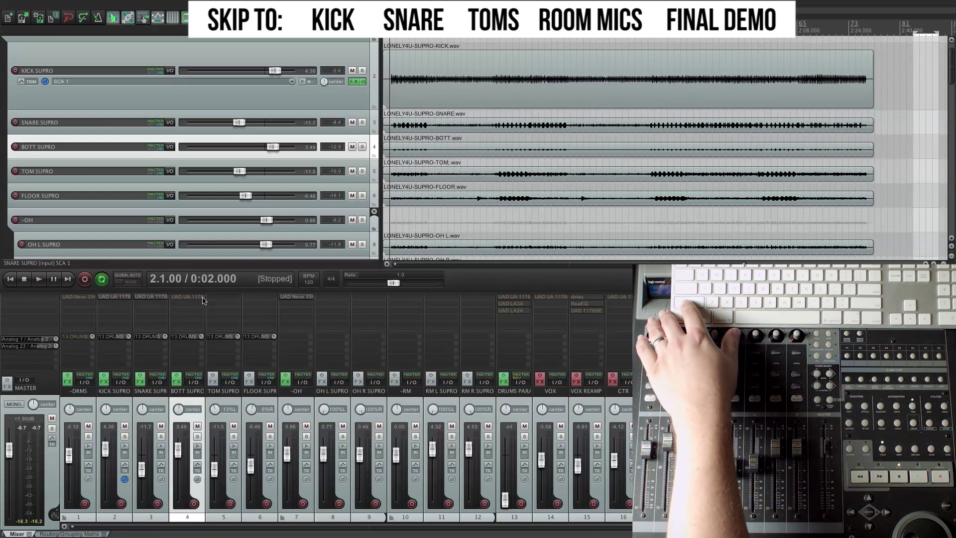
pyautogui.press('space')
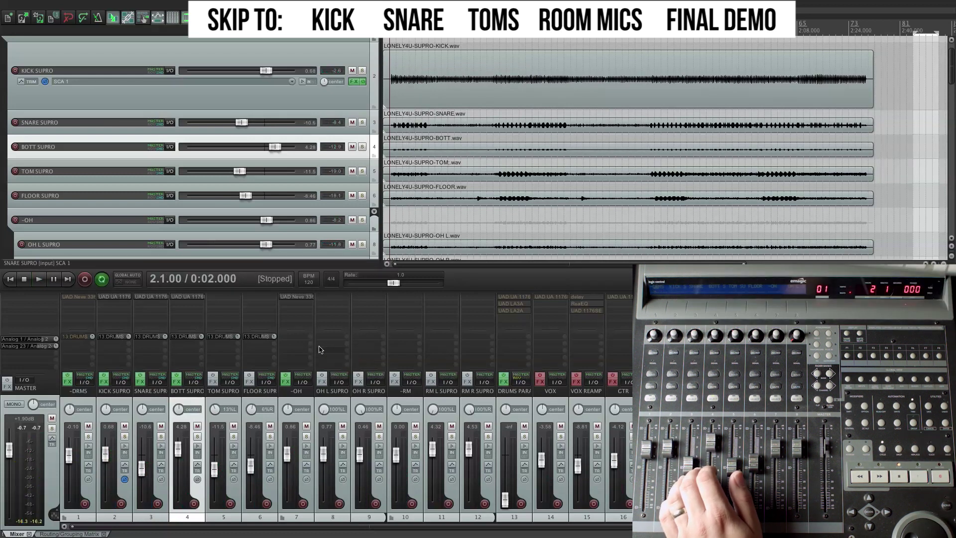
pyautogui.scroll(1, 482, 166)
pyautogui.press('End')
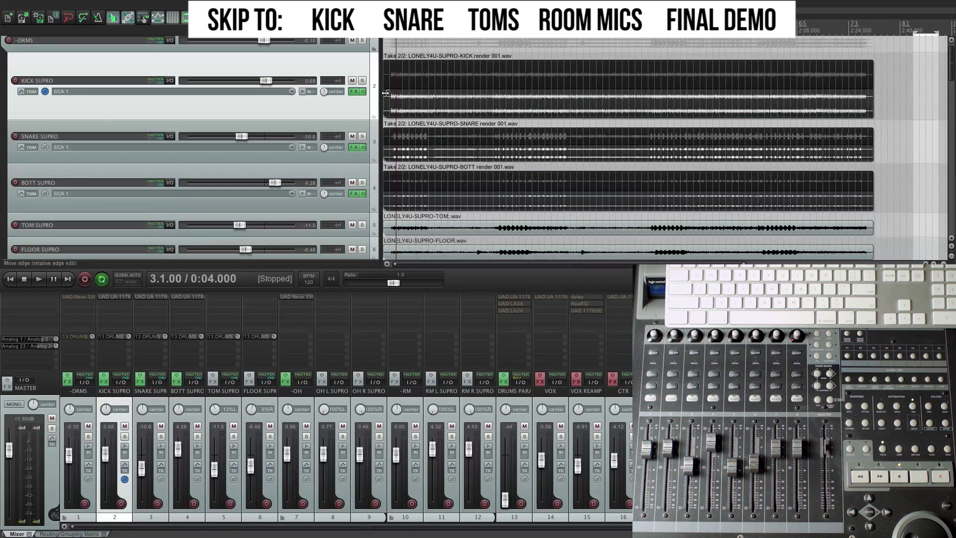
# Step: Bypass the FX on KICK SUPRO and BOTT SUPRO, then set the edit position to 0:06
pyautogui.click(443, 106)
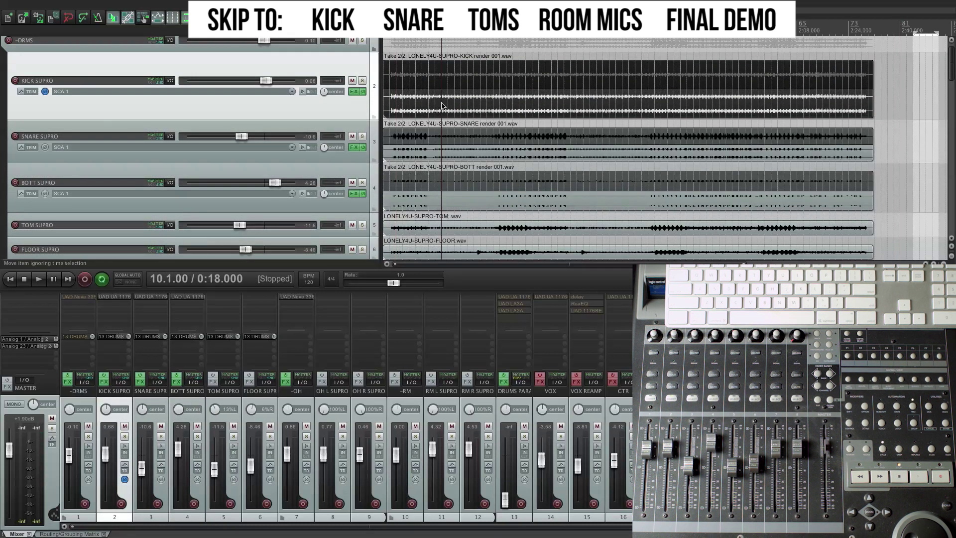
pyautogui.click(364, 92)
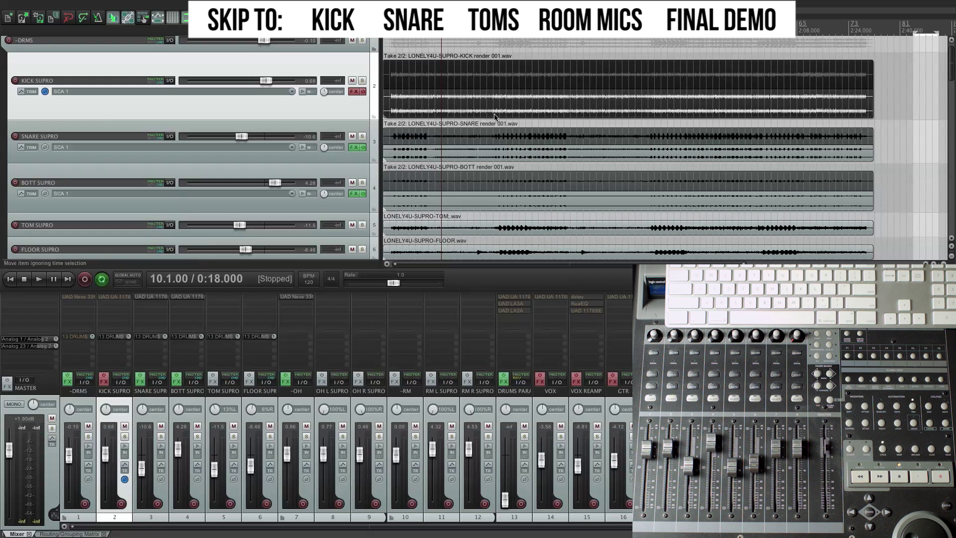
pyautogui.click(364, 194)
pyautogui.click(529, 199)
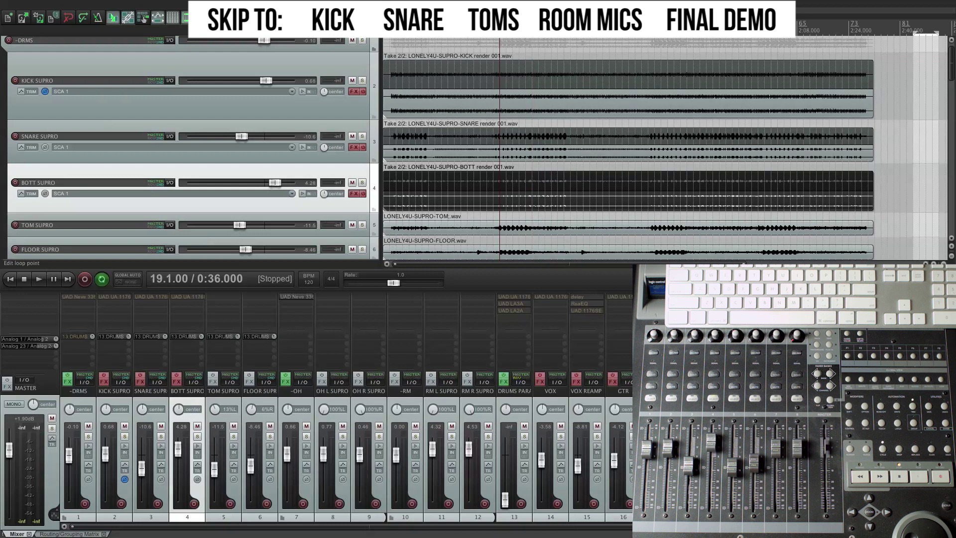
pyautogui.click(405, 109)
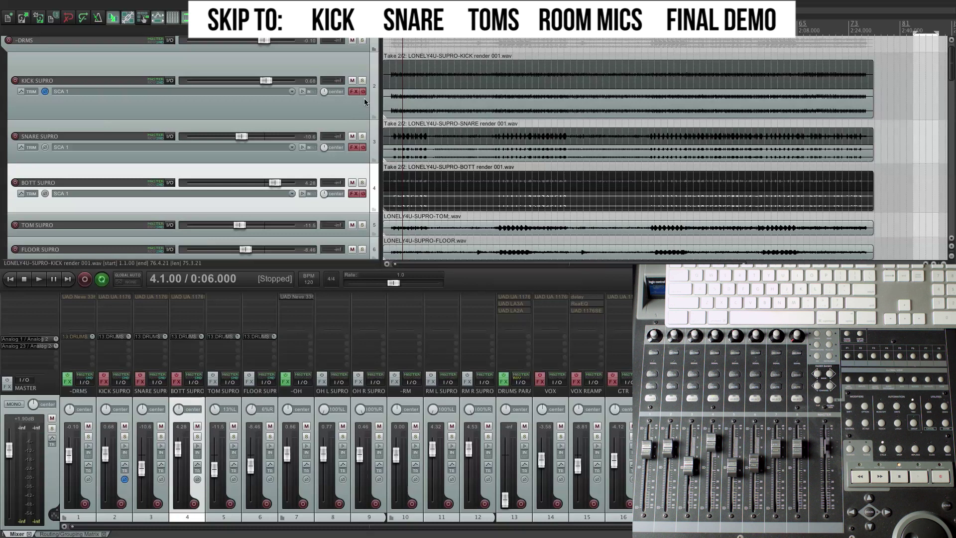
pyautogui.scroll(-5, 427, 107)
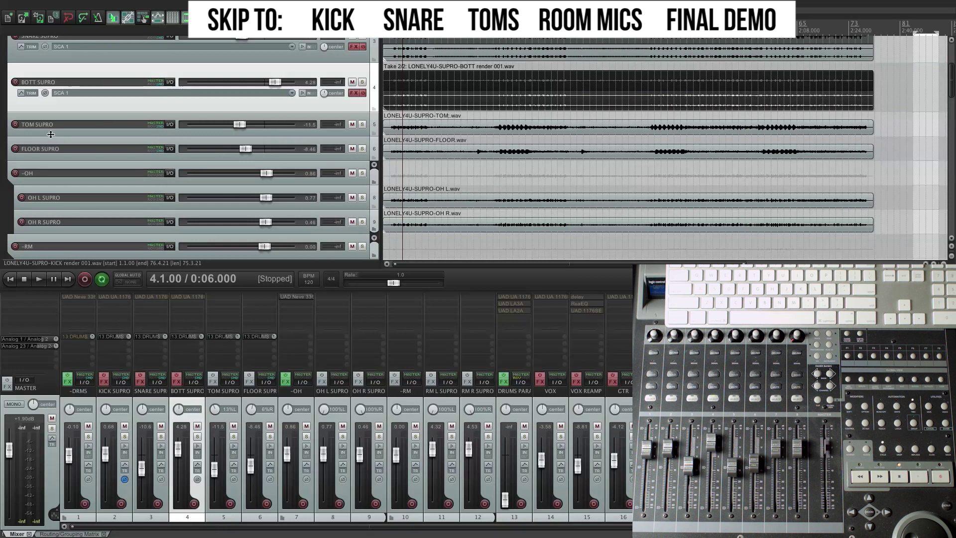
# Step: Make the TOM SUPRO and FLOOR SUPRO tracks taller
pyautogui.click(52, 135)
pyautogui.click(54, 159)
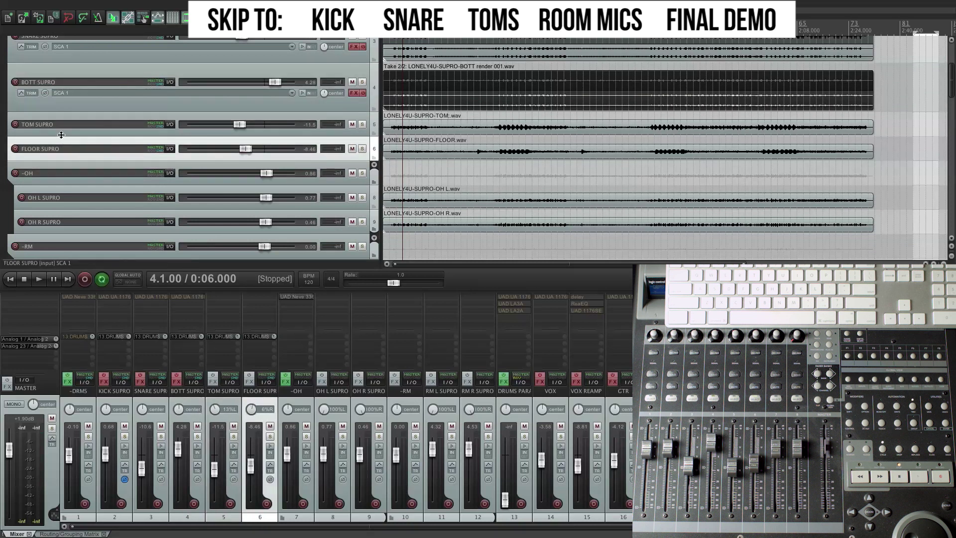
pyautogui.click(61, 134)
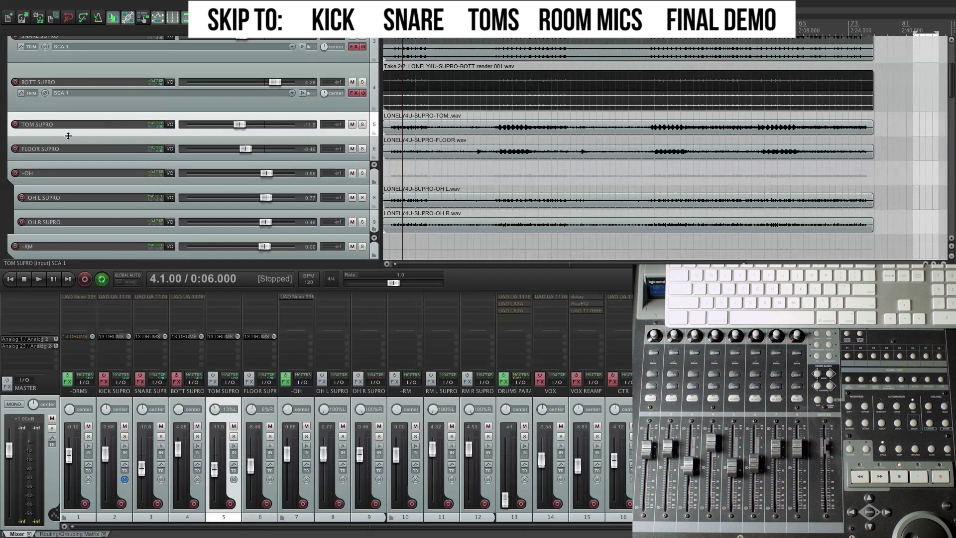
pyautogui.moveTo(69, 136); pyautogui.dragTo(71, 197)
pyautogui.moveTo(71, 194); pyautogui.dragTo(72, 194)
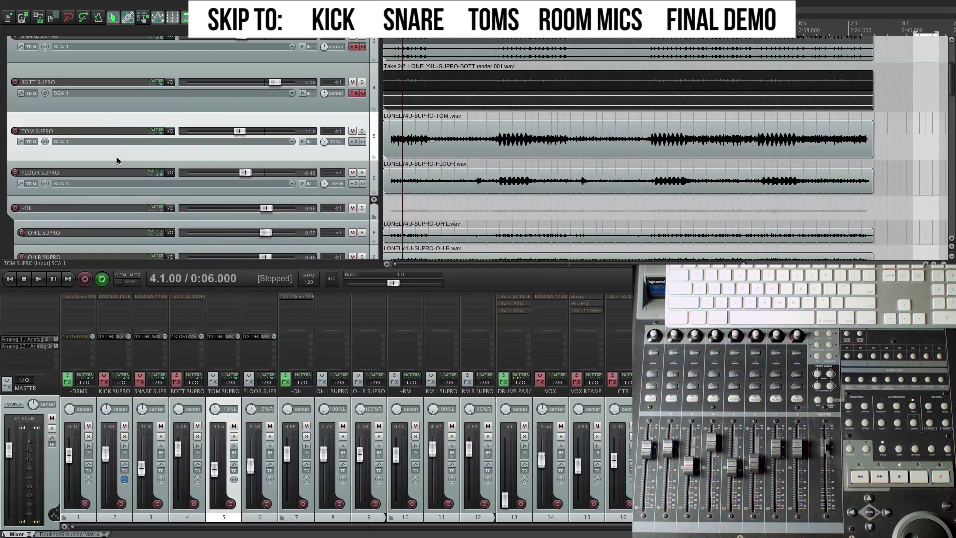
pyautogui.click(114, 193)
pyautogui.click(113, 153)
pyautogui.click(112, 193)
pyautogui.moveTo(108, 194); pyautogui.dragTo(107, 201)
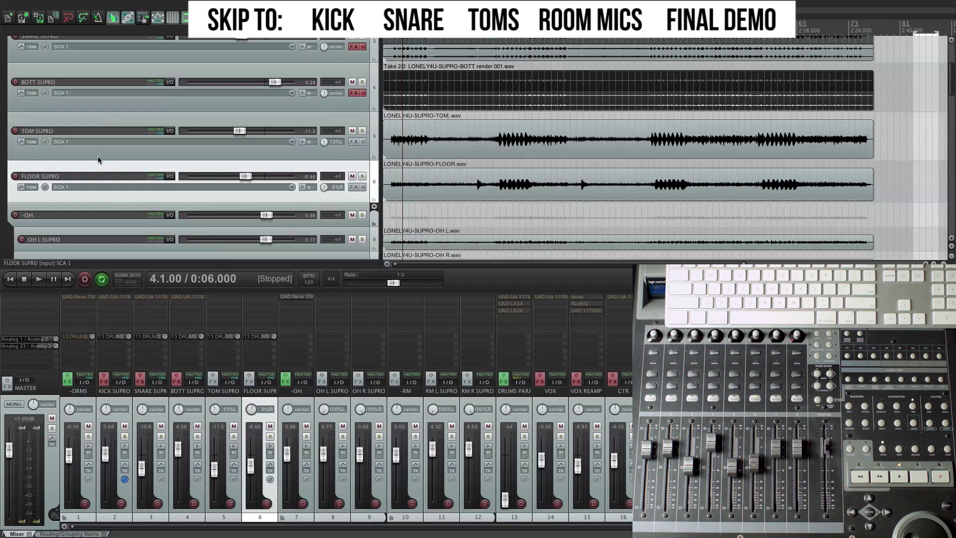
# Step: Move back one measure, play, and briefly solo TOM SUPRO to audition it
pyautogui.click(234, 153)
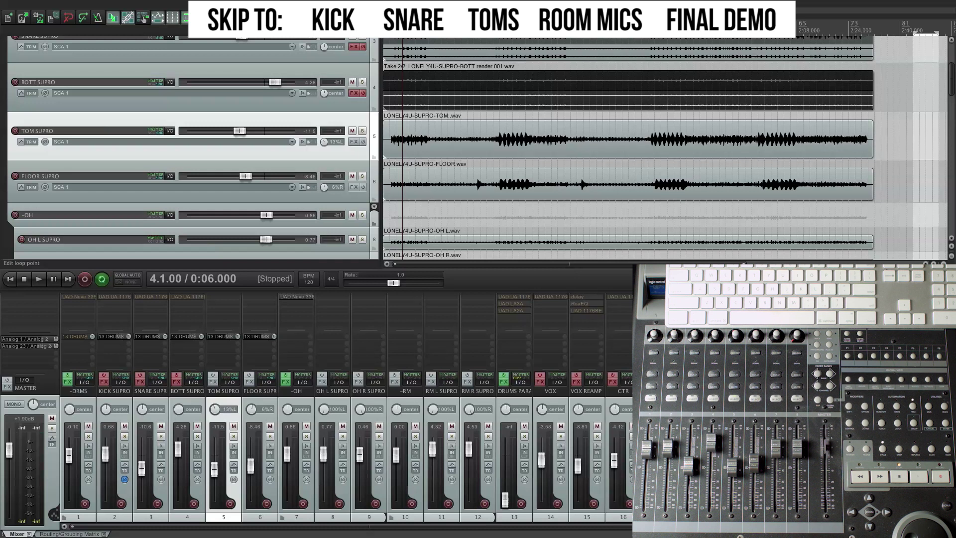
pyautogui.press('Left')
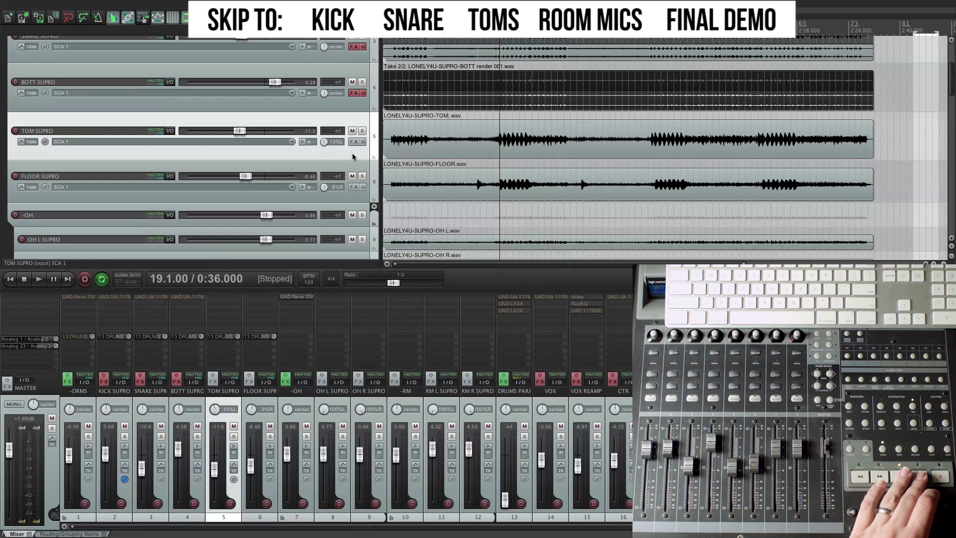
pyautogui.press('space')
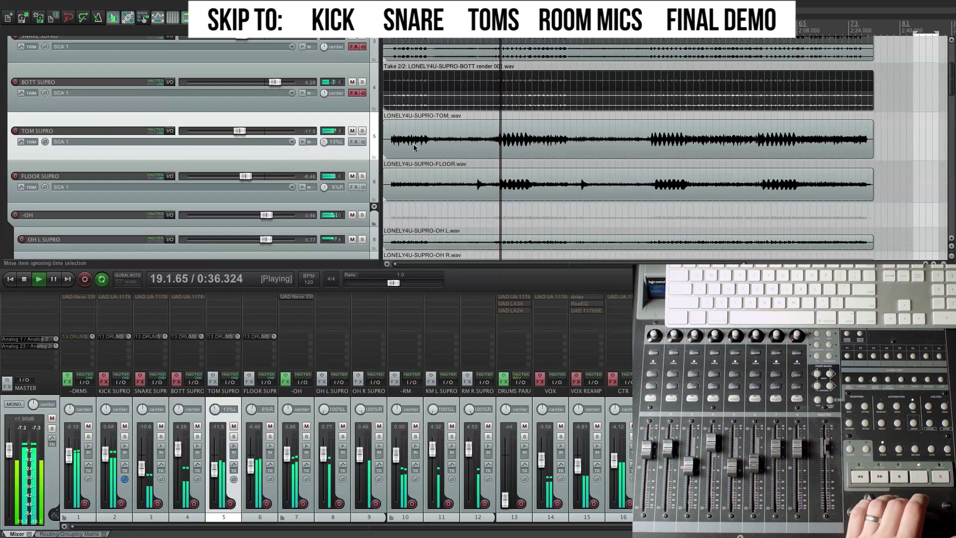
pyautogui.click(362, 131)
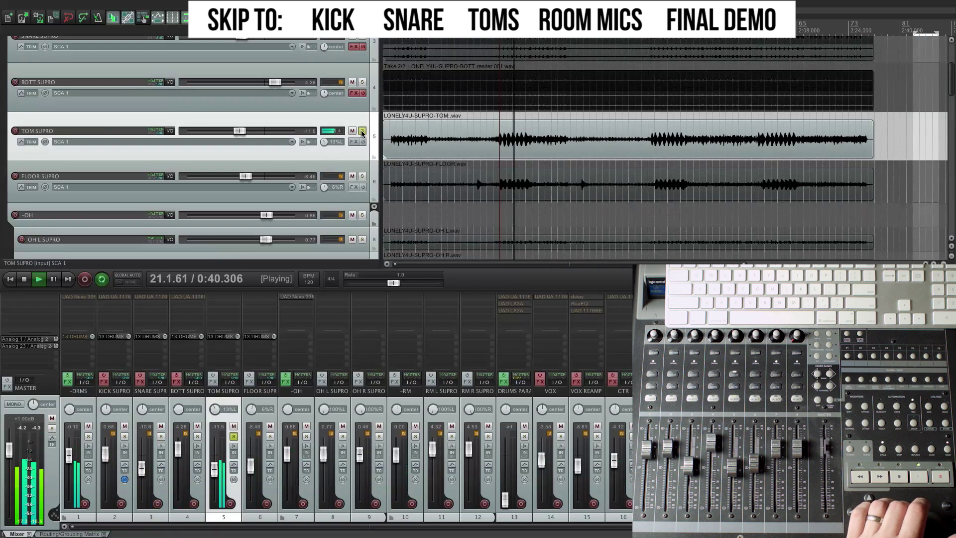
pyautogui.click(362, 131)
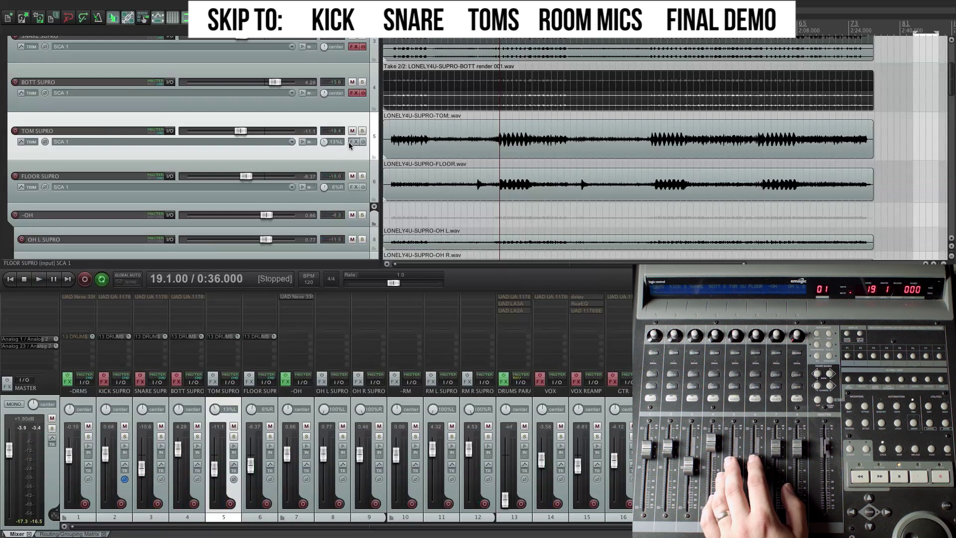
# Step: Add the UAD UA 1176 Rev A compressor to TOM SUPRO's FX chain
pyautogui.click(352, 142)
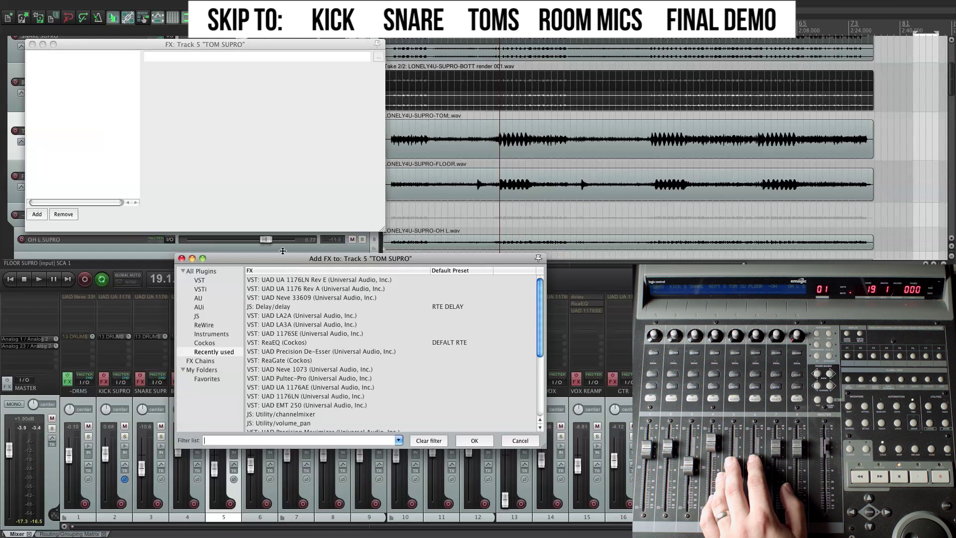
pyautogui.moveTo(283, 259); pyautogui.dragTo(281, 264)
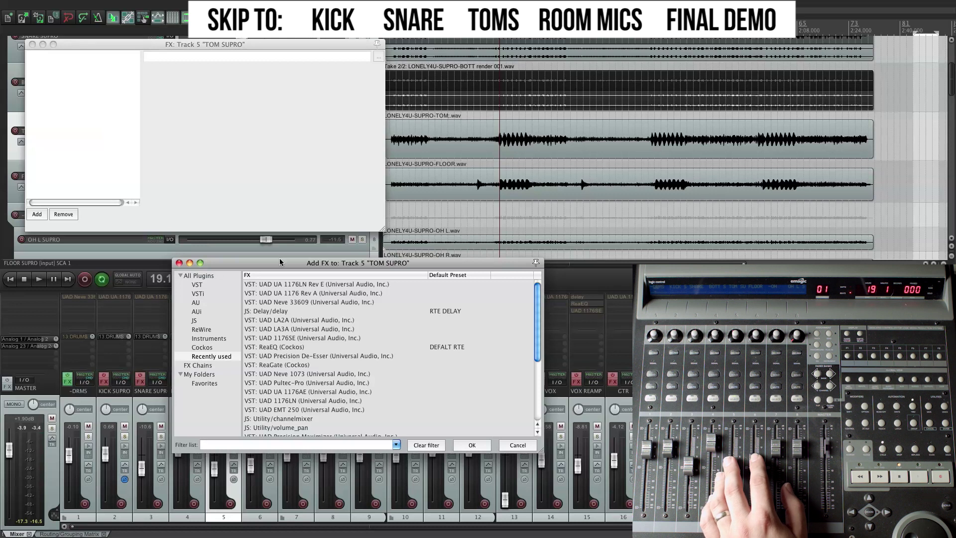
pyautogui.moveTo(279, 258); pyautogui.dragTo(277, 260)
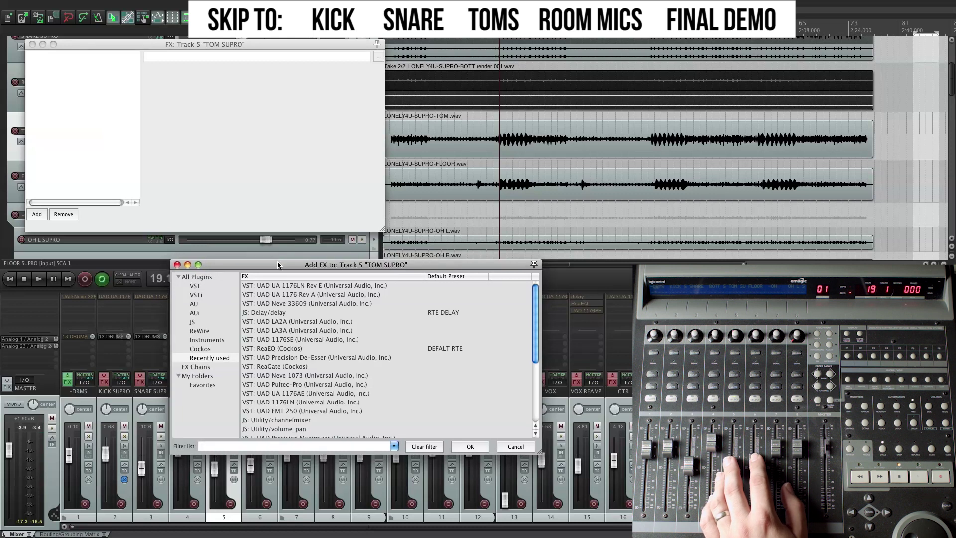
pyautogui.doubleClick(295, 294)
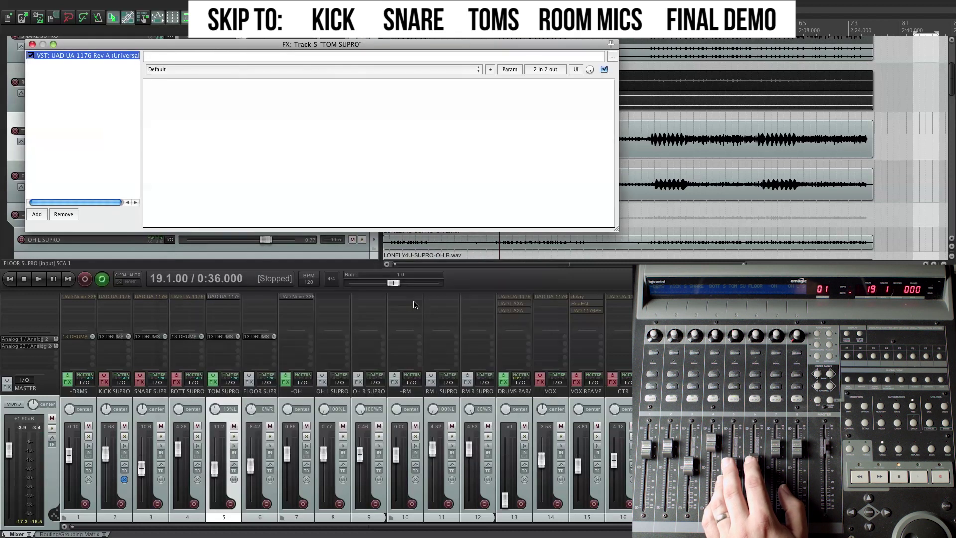
# Step: Move the FX window lower and start auditioning the tom section
pyautogui.moveTo(220, 46); pyautogui.dragTo(214, 199)
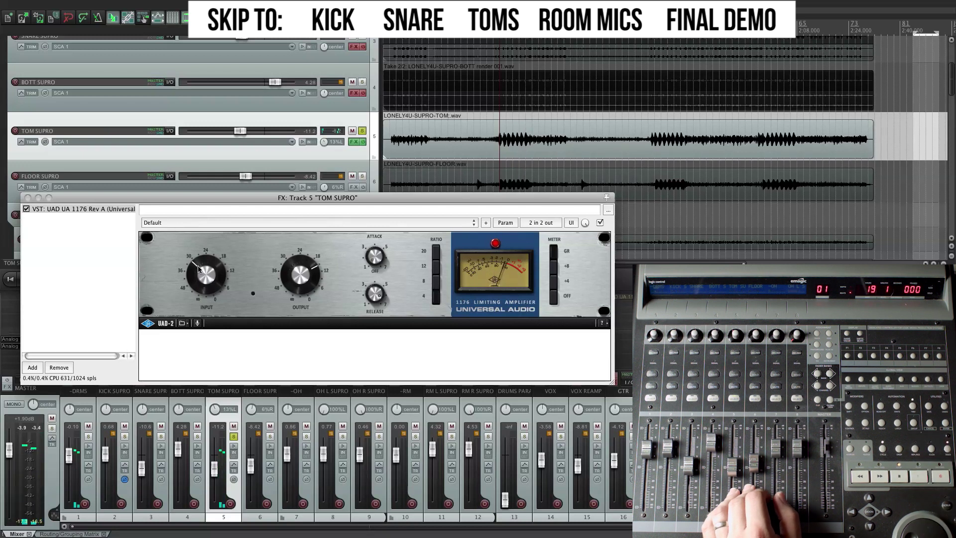
pyautogui.press('space')
pyautogui.press('space')
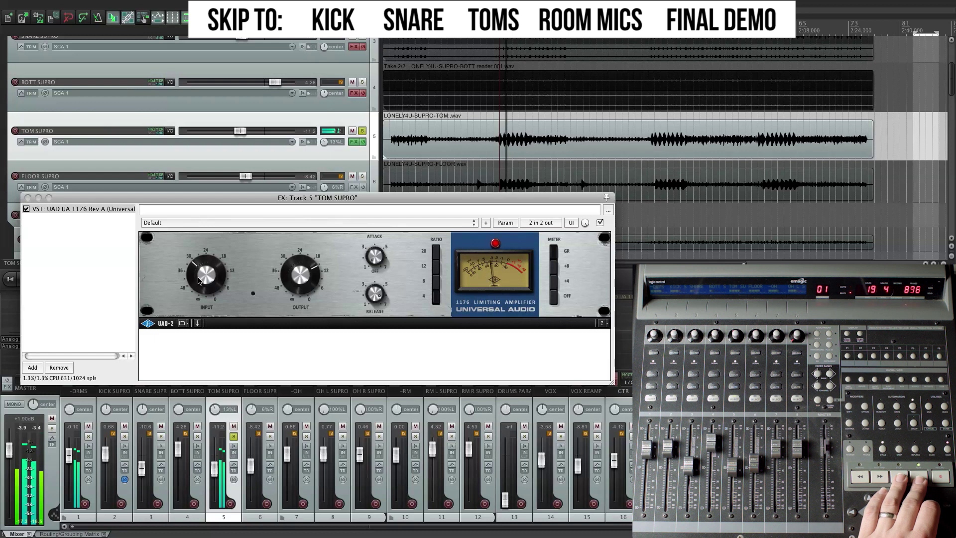
pyautogui.press('space')
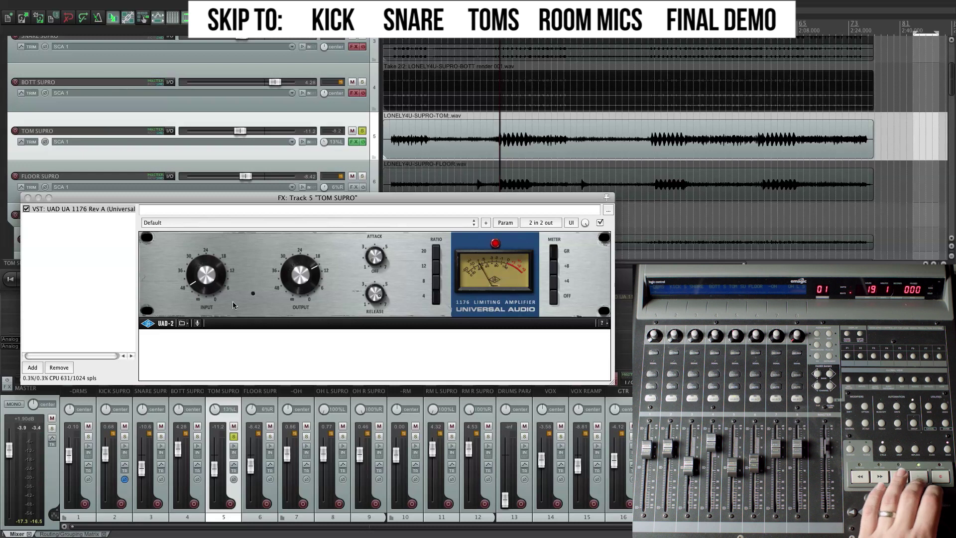
pyautogui.press('space')
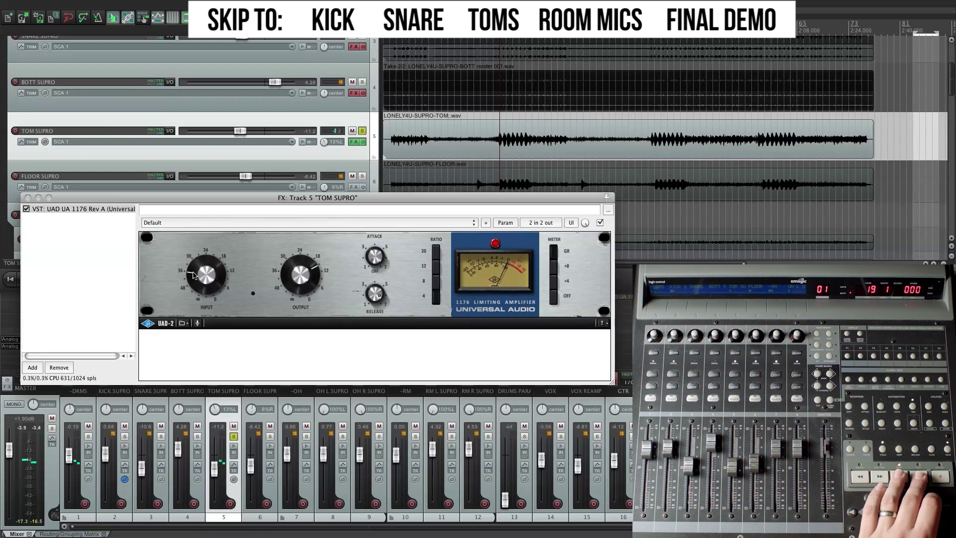
pyautogui.press('space')
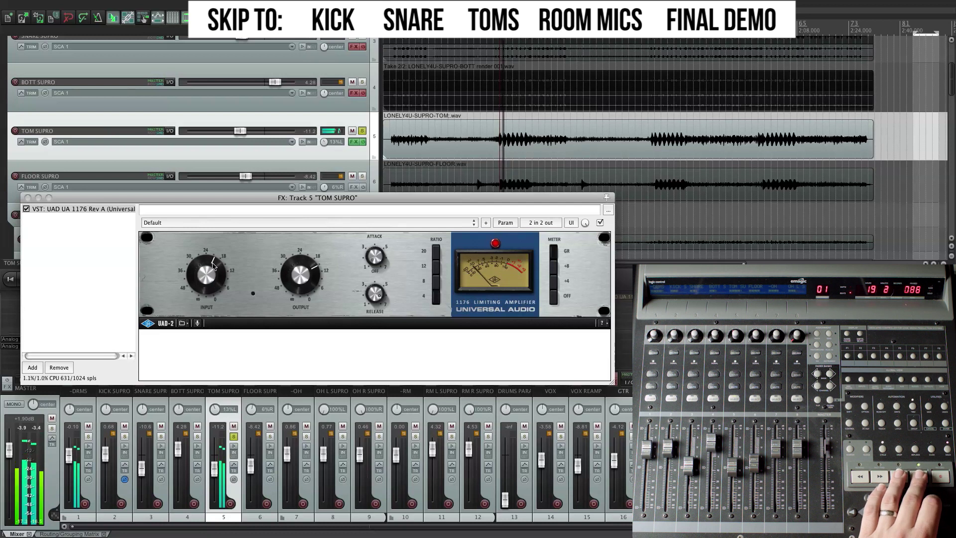
# Step: Turn down the tom 1176 Input knob and compare over repeated playback
pyautogui.moveTo(203, 264); pyautogui.dragTo(188, 286)
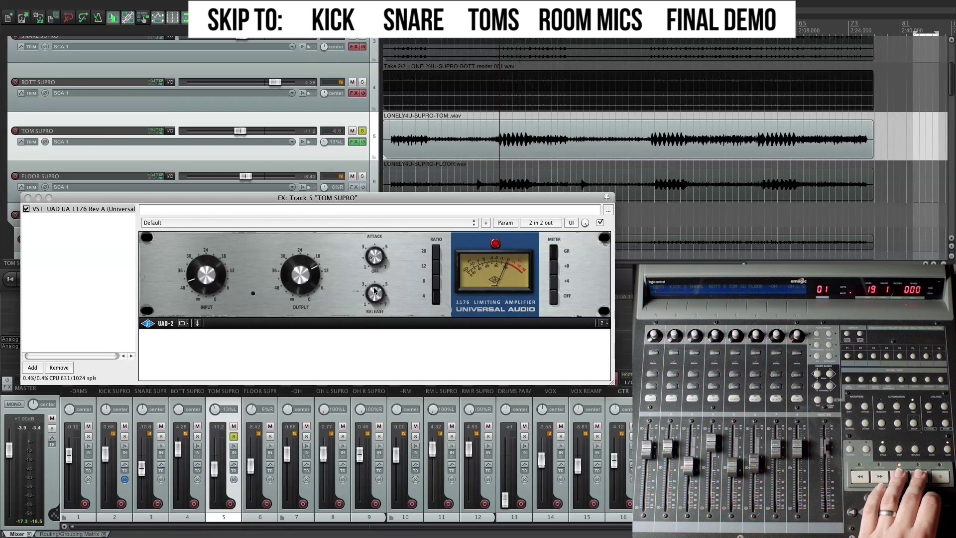
pyautogui.press('space')
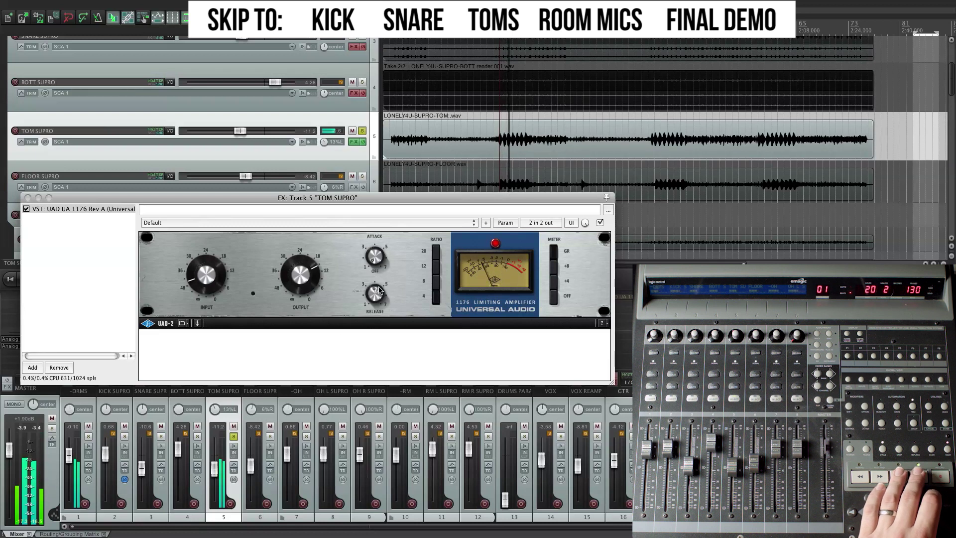
pyautogui.press('space')
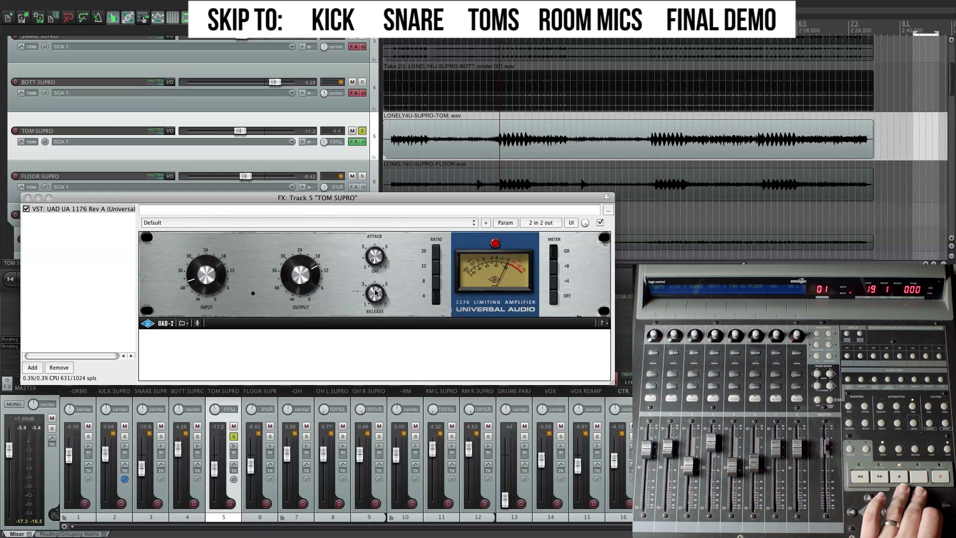
pyautogui.press('space')
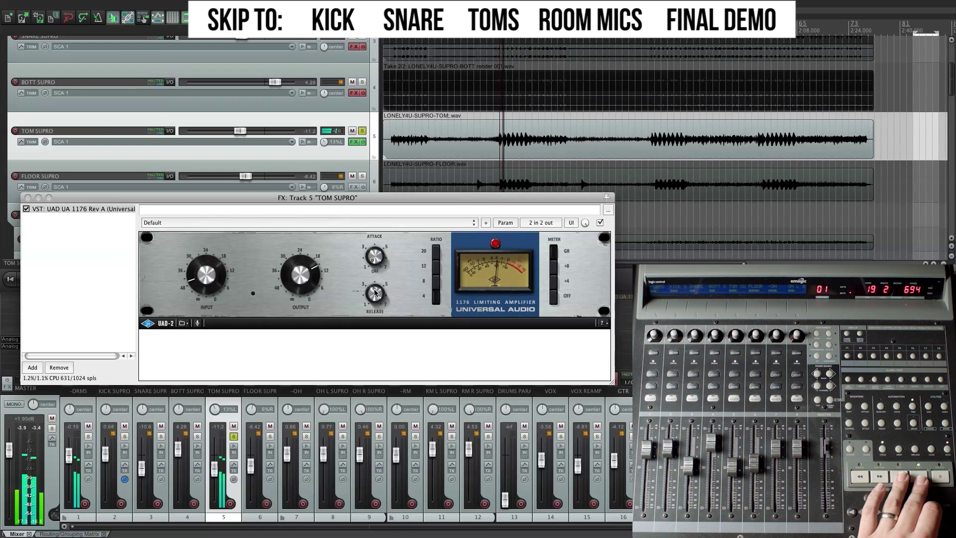
pyautogui.press('space')
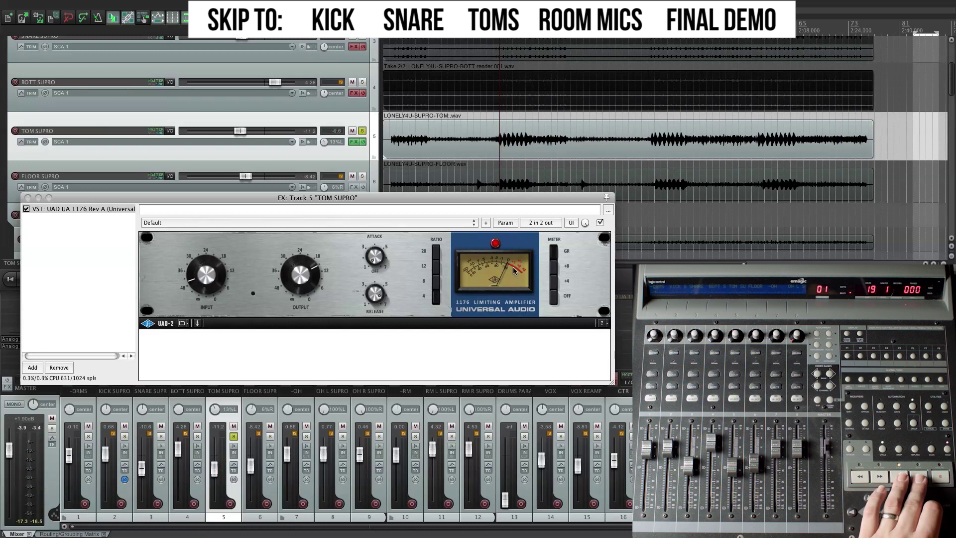
pyautogui.press('space')
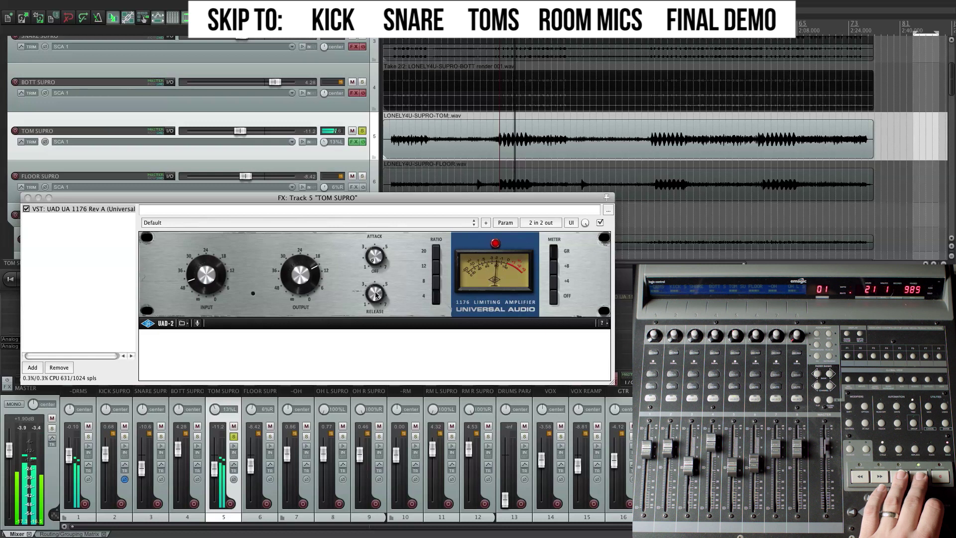
pyautogui.press('space')
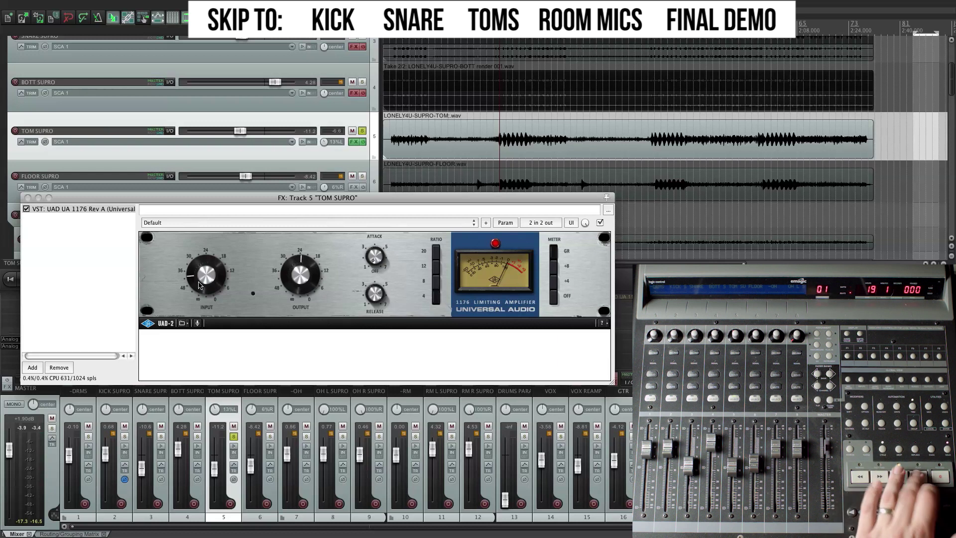
pyautogui.press('space')
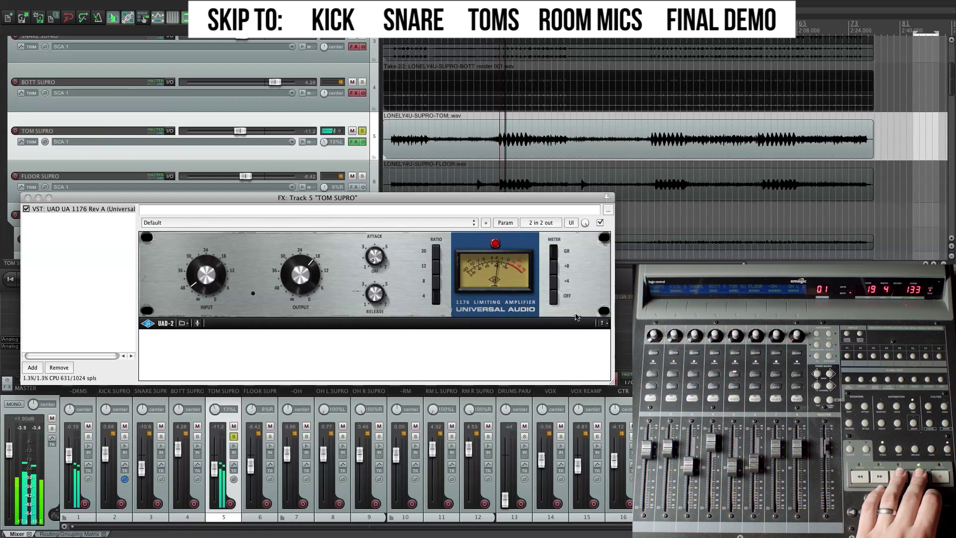
# Step: Switch the tom's 1176 meter to gain reduction and recheck it during playback
pyautogui.click(555, 253)
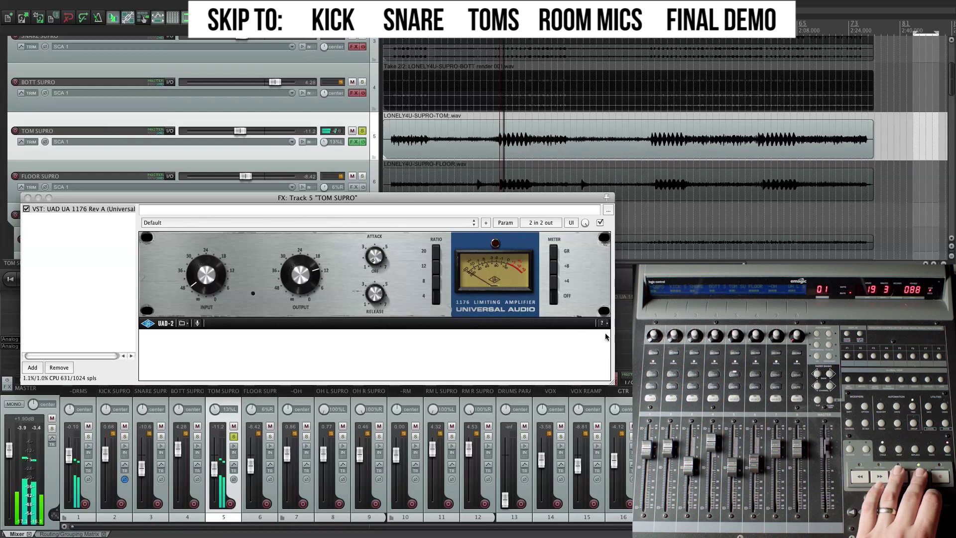
pyautogui.click(555, 253)
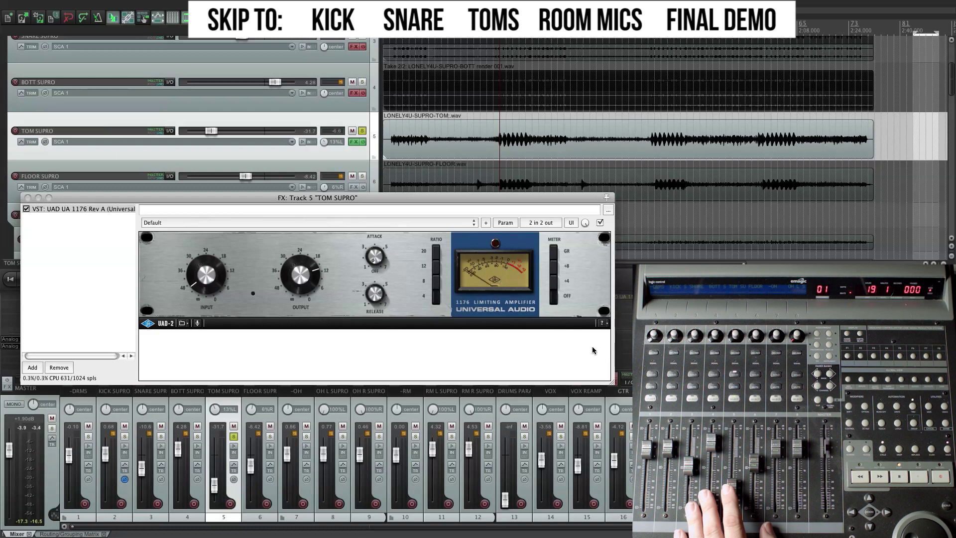
pyautogui.press('space')
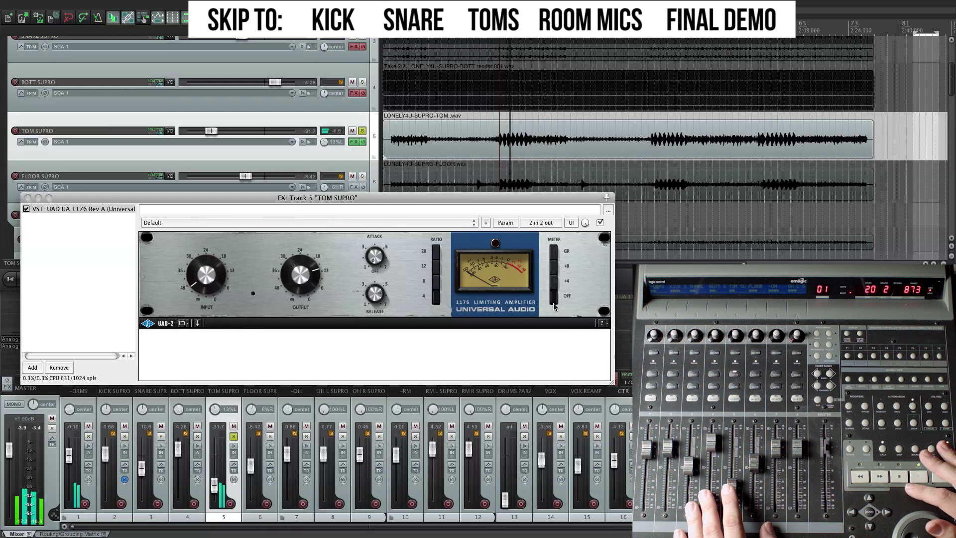
pyautogui.press('space')
pyautogui.moveTo(555, 305); pyautogui.dragTo(554, 258)
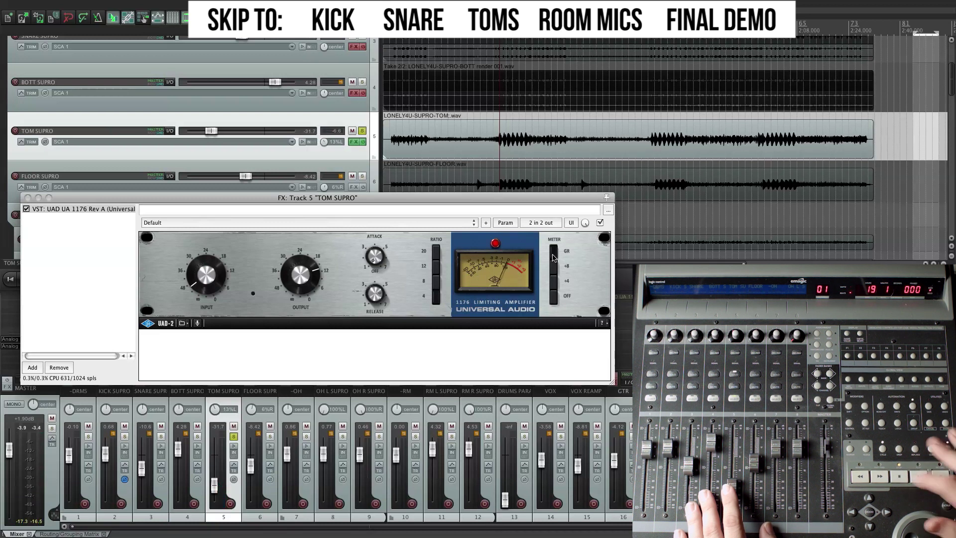
pyautogui.press('space')
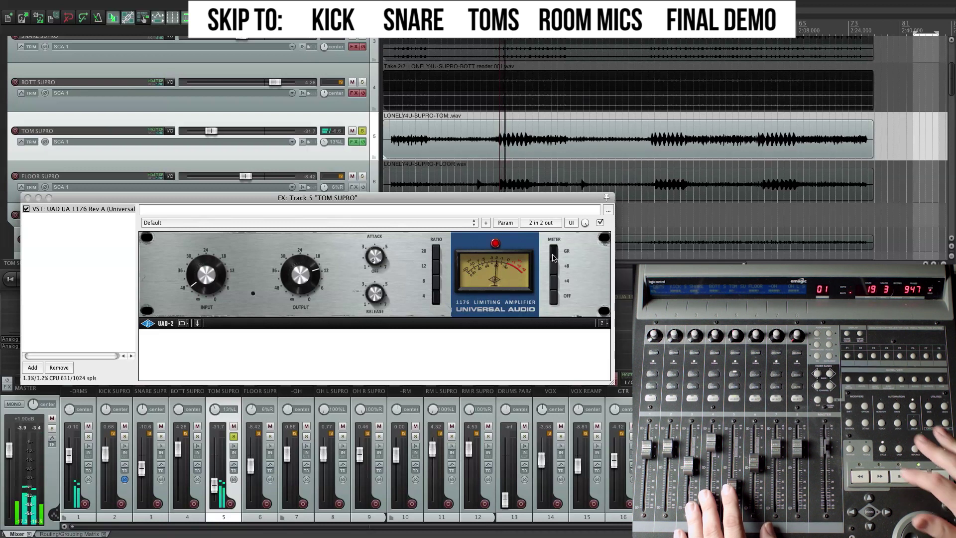
pyautogui.press('space')
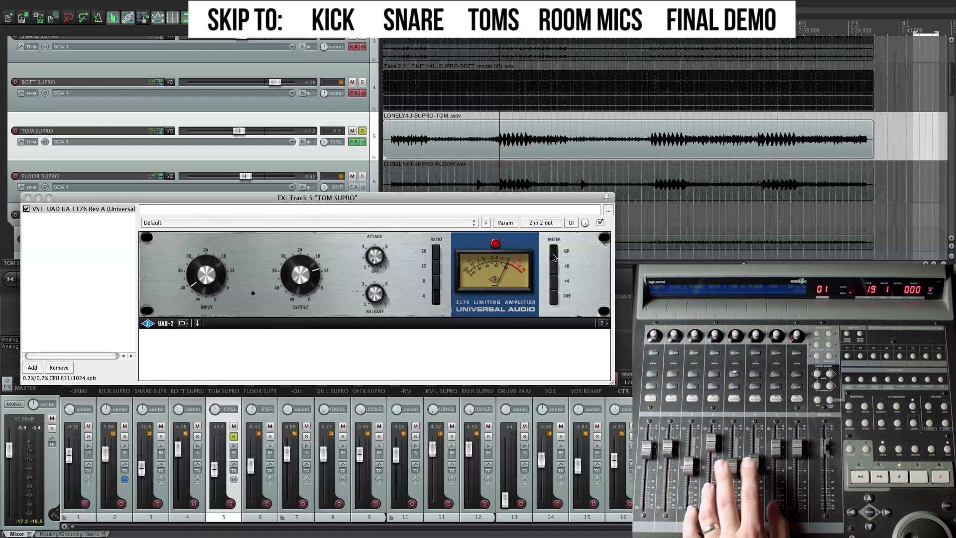
pyautogui.moveTo(97, 202); pyautogui.dragTo(99, 196)
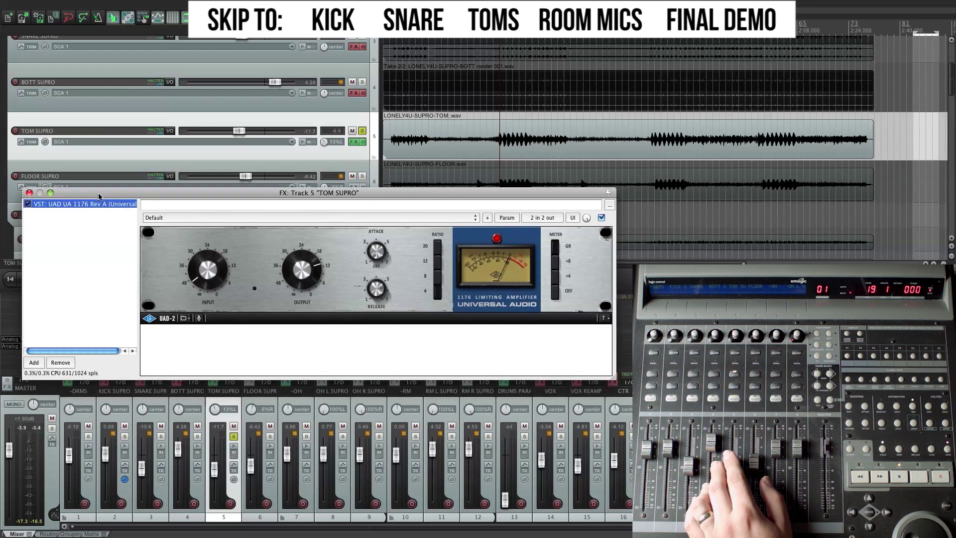
# Step: Load a UAD UA 1176 Rev A compressor onto the FLOOR SUPRO track
pyautogui.click(29, 192)
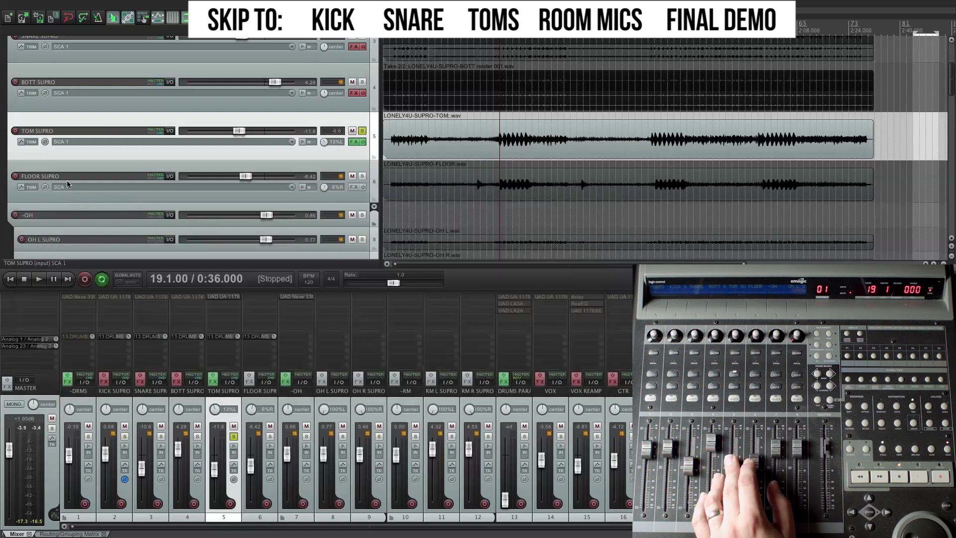
pyautogui.click(66, 169)
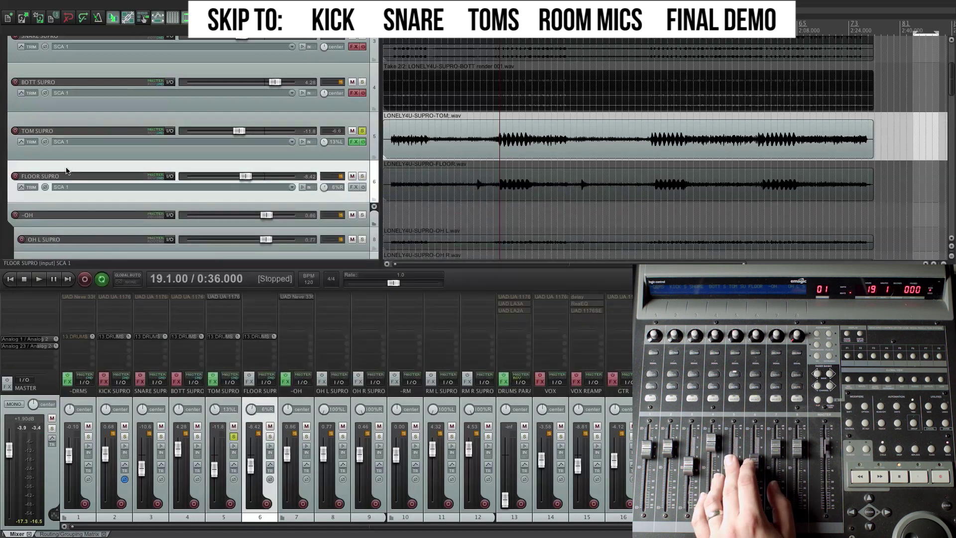
pyautogui.click(354, 187)
pyautogui.doubleClick(269, 290)
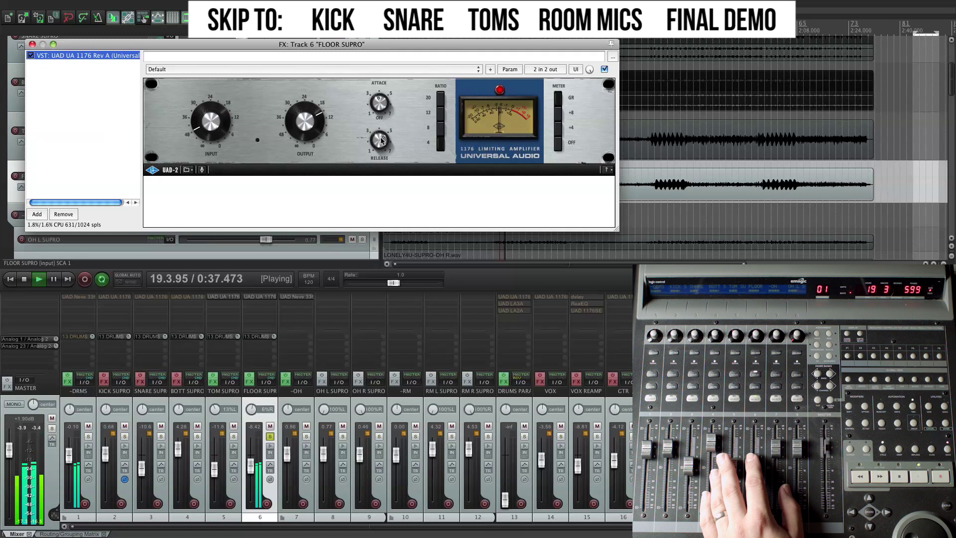
pyautogui.click(378, 102)
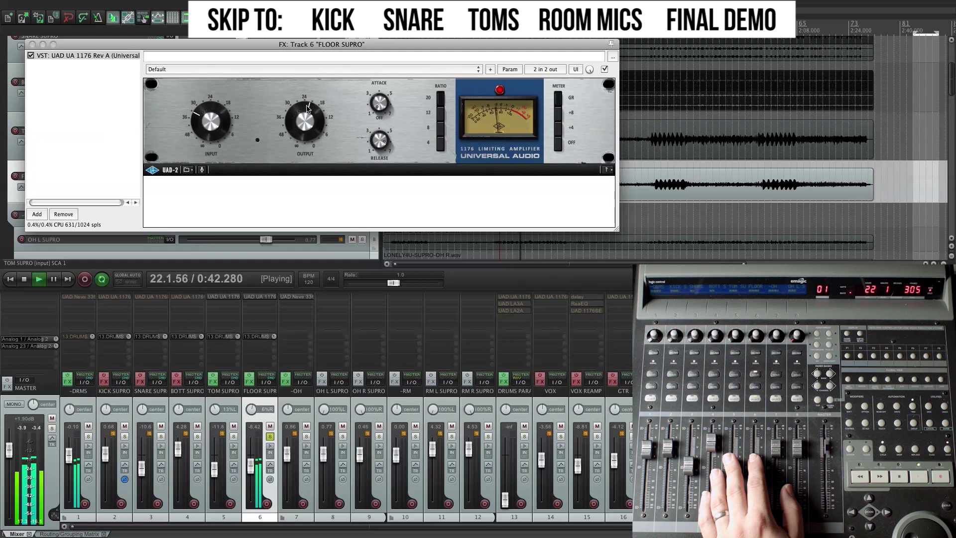
# Step: Audition the floor tom, switching the 1176 meter between gain reduction and off, then close it
pyautogui.click(560, 145)
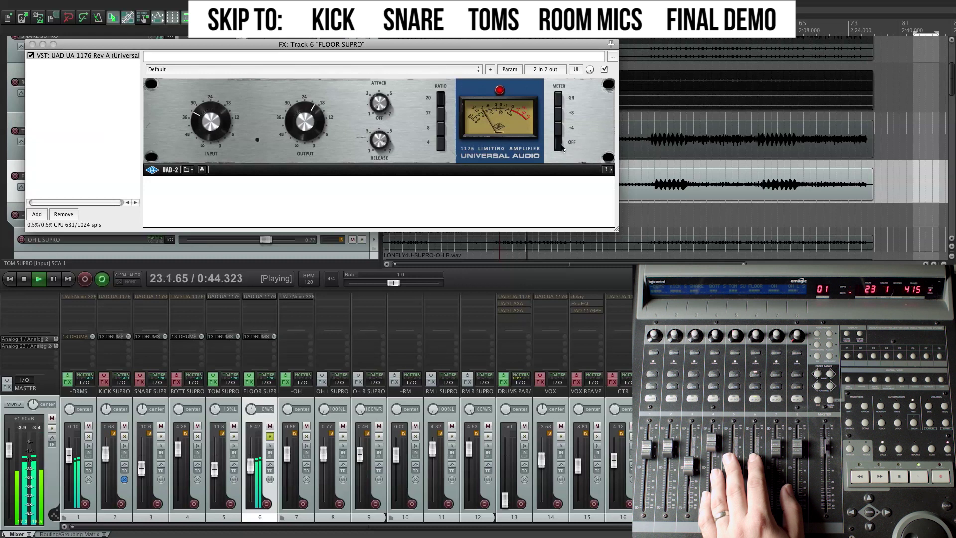
pyautogui.click(560, 100)
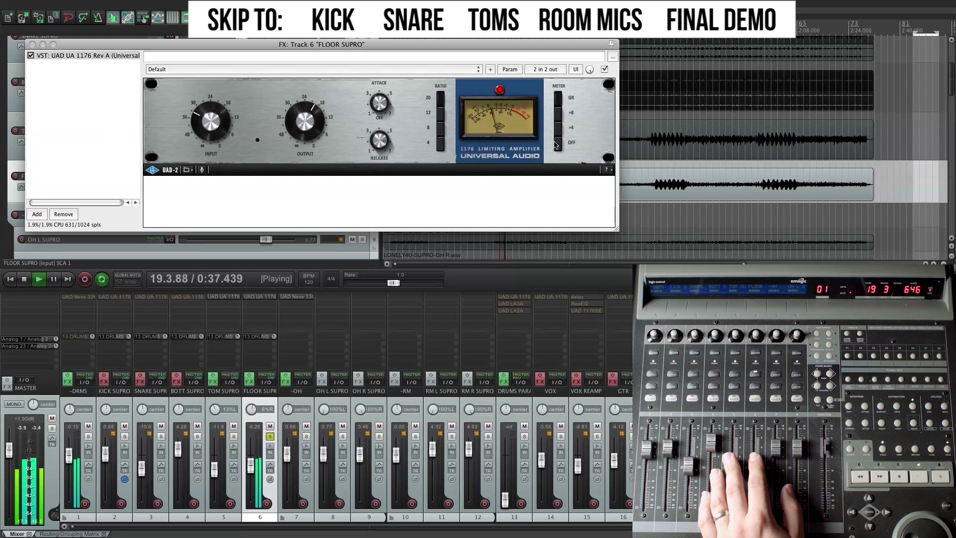
pyautogui.click(557, 145)
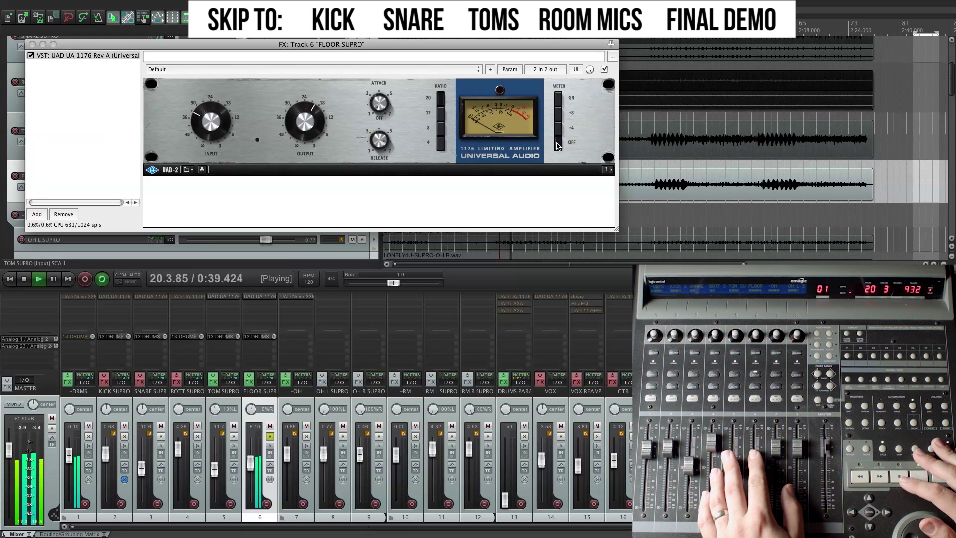
pyautogui.press('space')
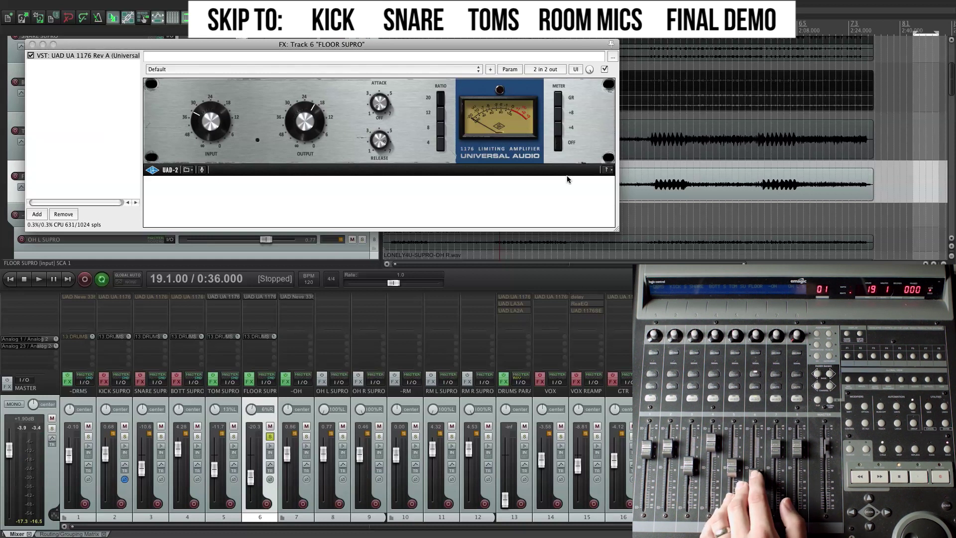
pyautogui.press('space')
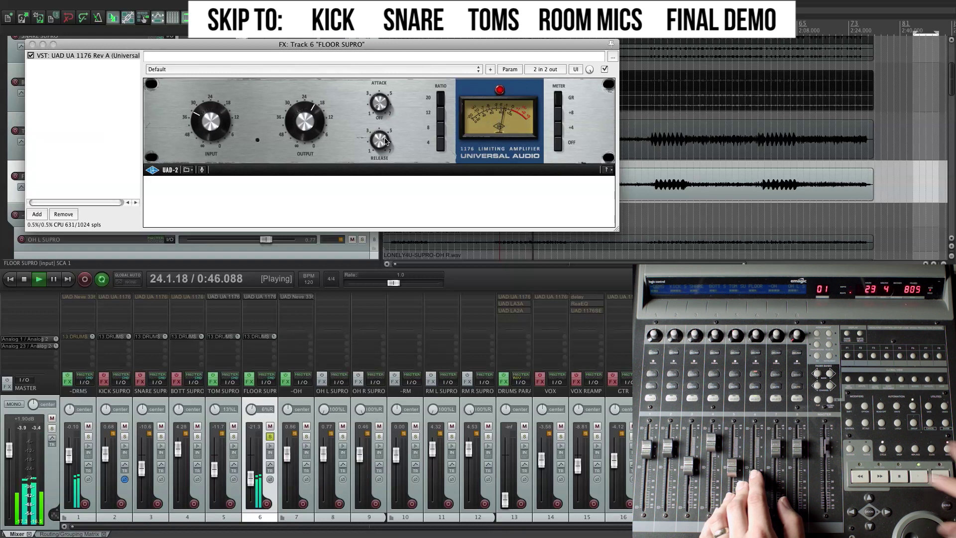
pyautogui.press('space')
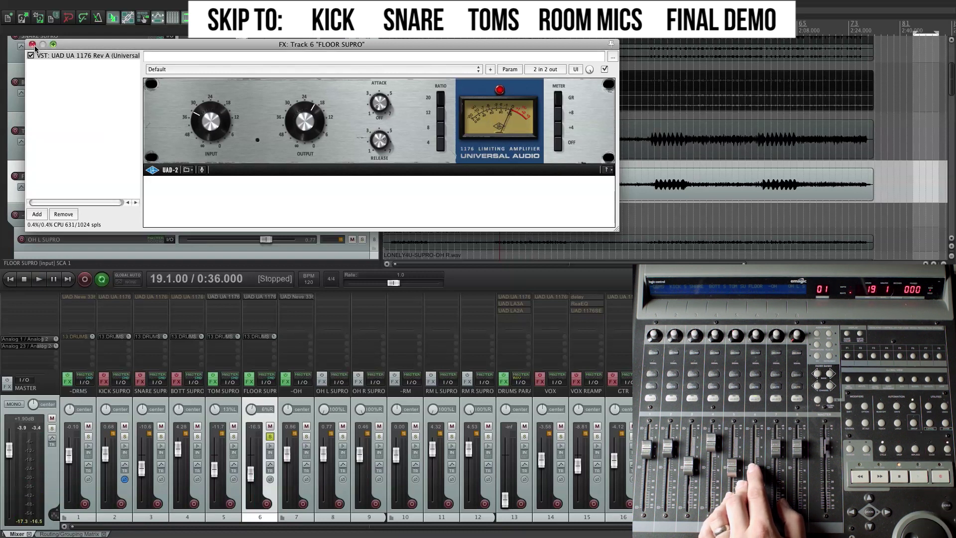
pyautogui.click(32, 45)
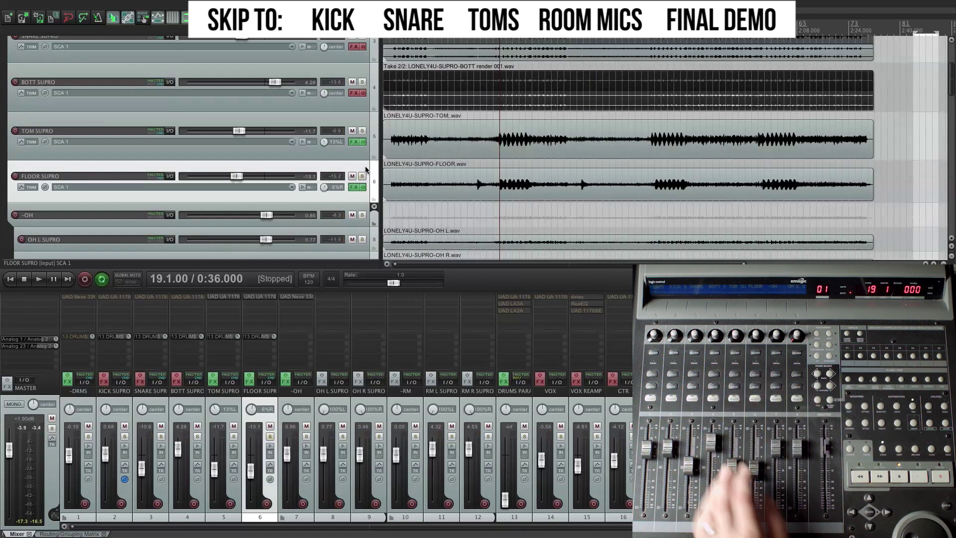
pyautogui.press('space')
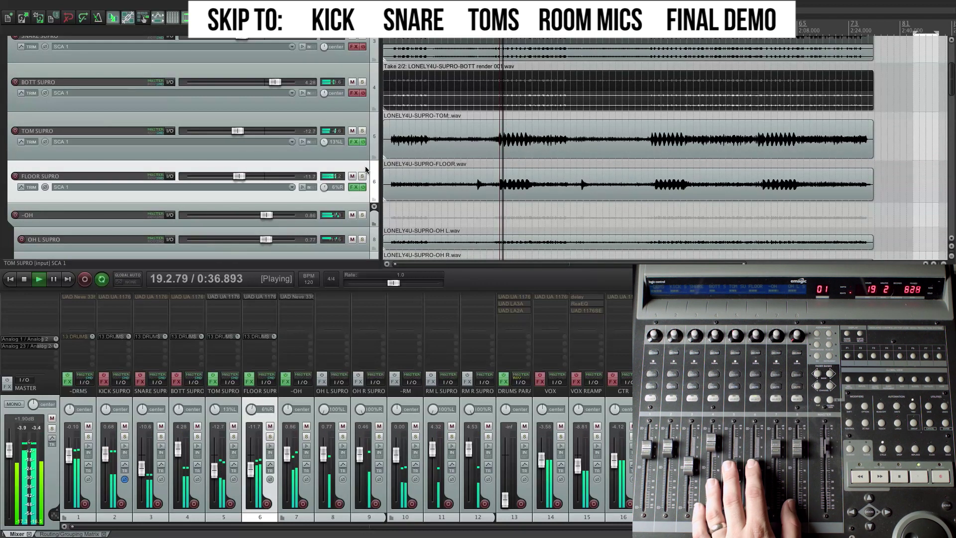
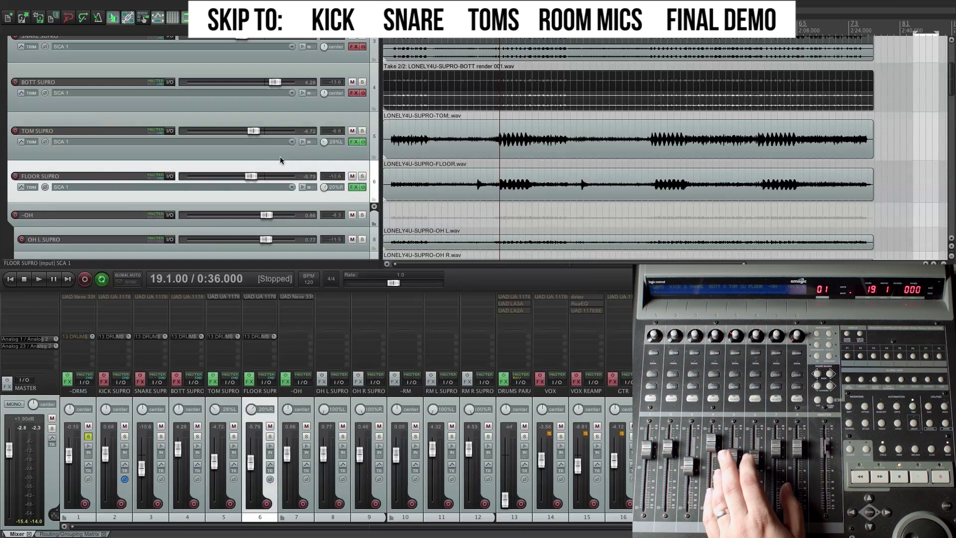
# Step: Bypass the FX on TOM SUPRO and FLOOR SUPRO, leaving only FLOOR SUPRO selected
pyautogui.click(280, 154)
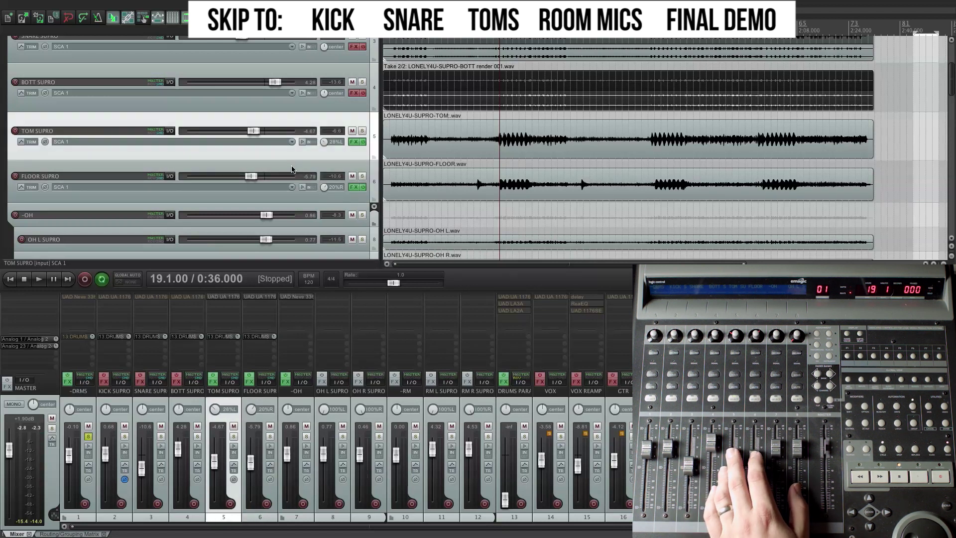
pyautogui.click(277, 154)
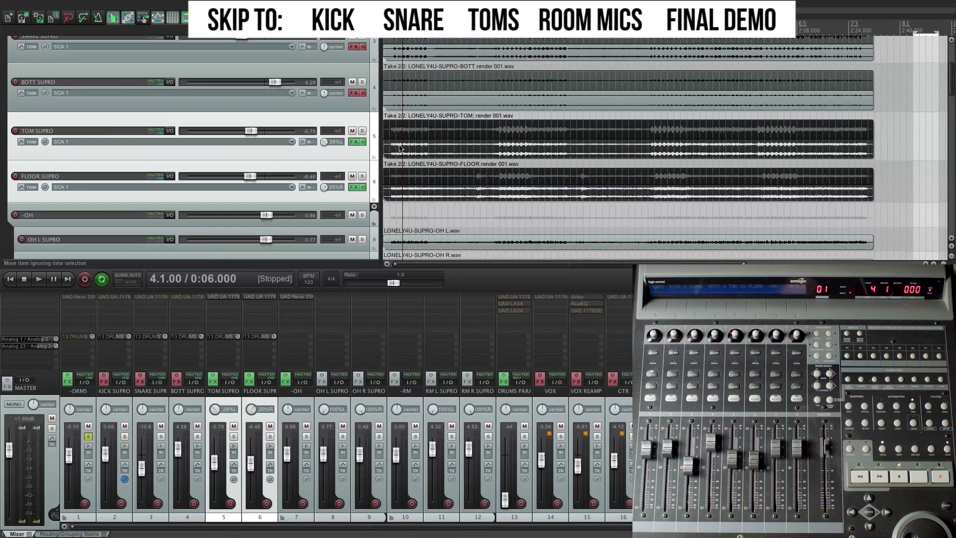
pyautogui.keyDown('ctrl'); pyautogui.click(354, 143); pyautogui.keyUp('ctrl')
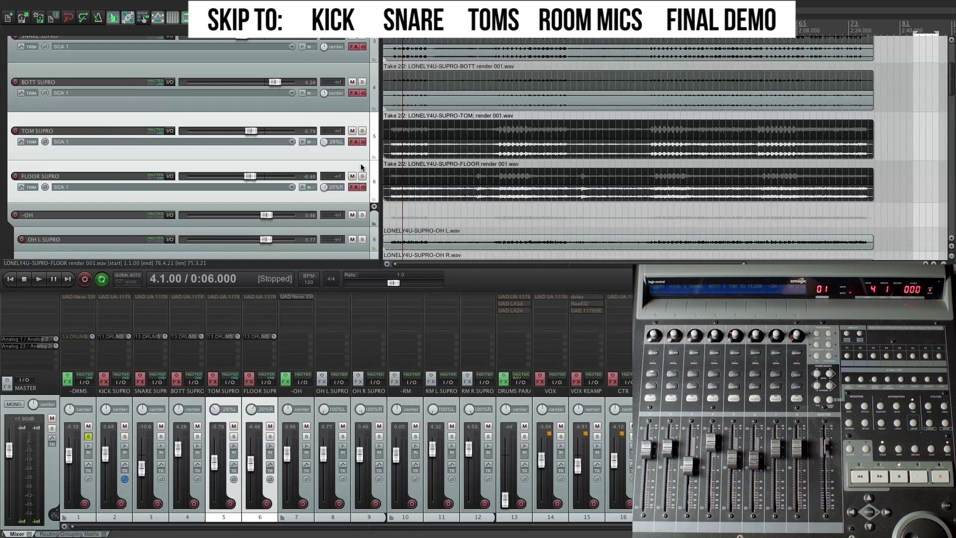
pyautogui.click(361, 162)
pyautogui.click(351, 148)
pyautogui.click(362, 194)
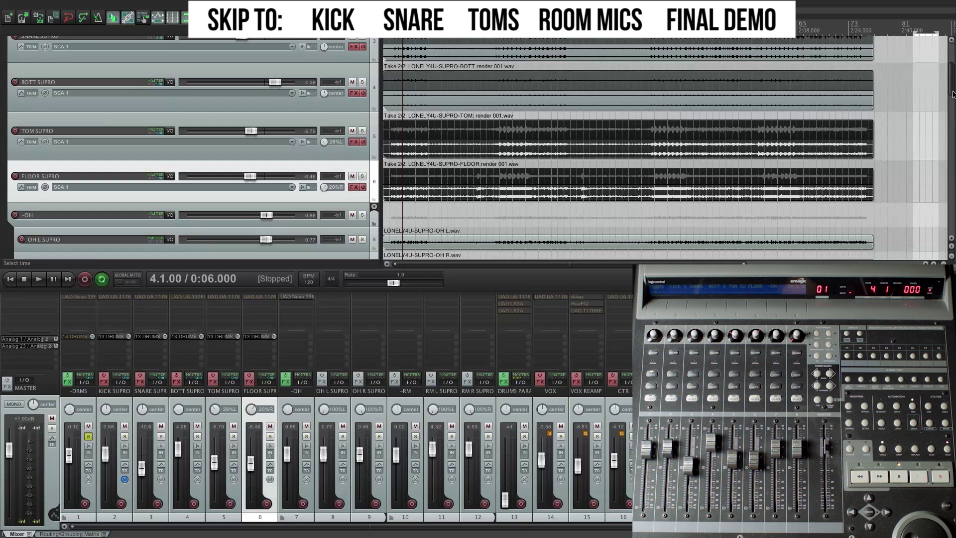
# Step: Select the -RM room-mic folder track, make it taller, and open its Add FX list
pyautogui.scroll(-5, 953, 94)
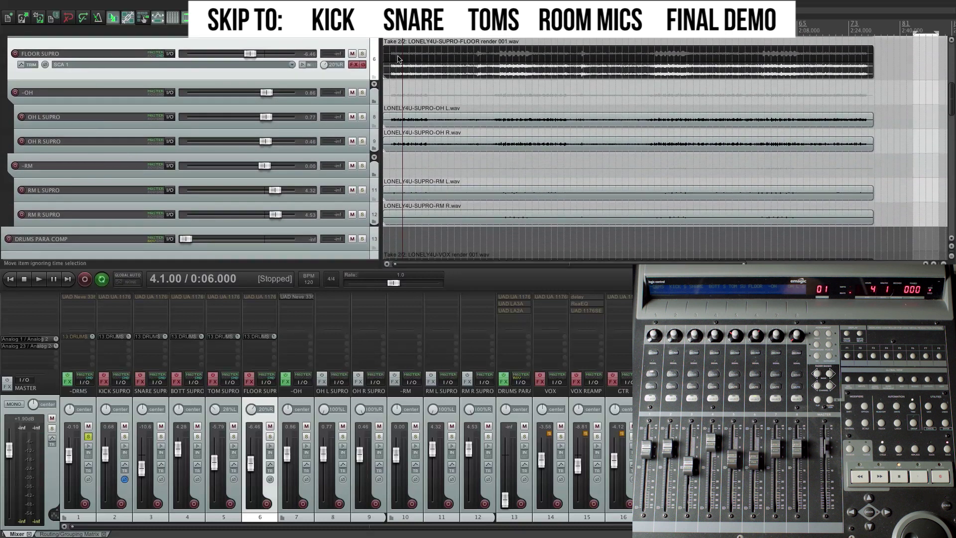
pyautogui.click(350, 87)
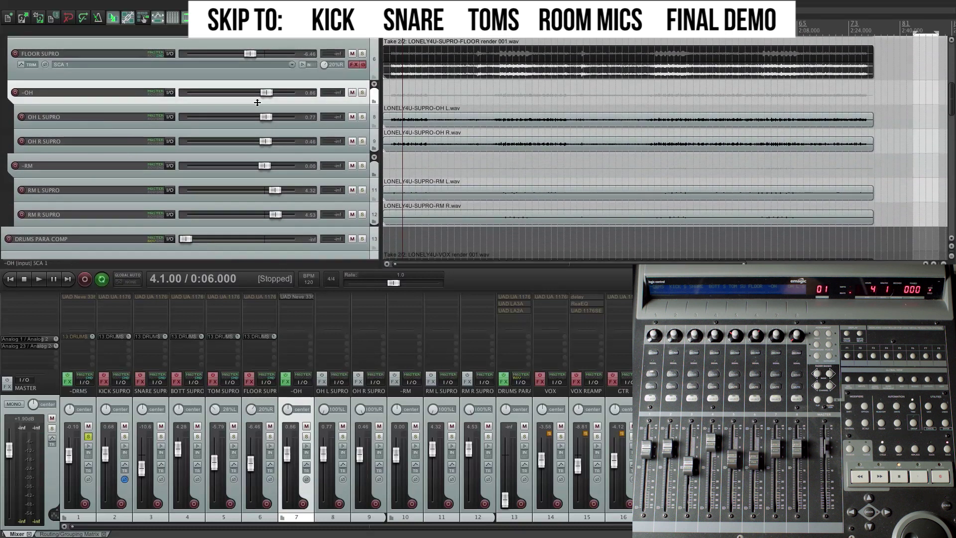
pyautogui.click(120, 156)
pyautogui.scroll(1, 952, 100)
pyautogui.scroll(-2, 953, 100)
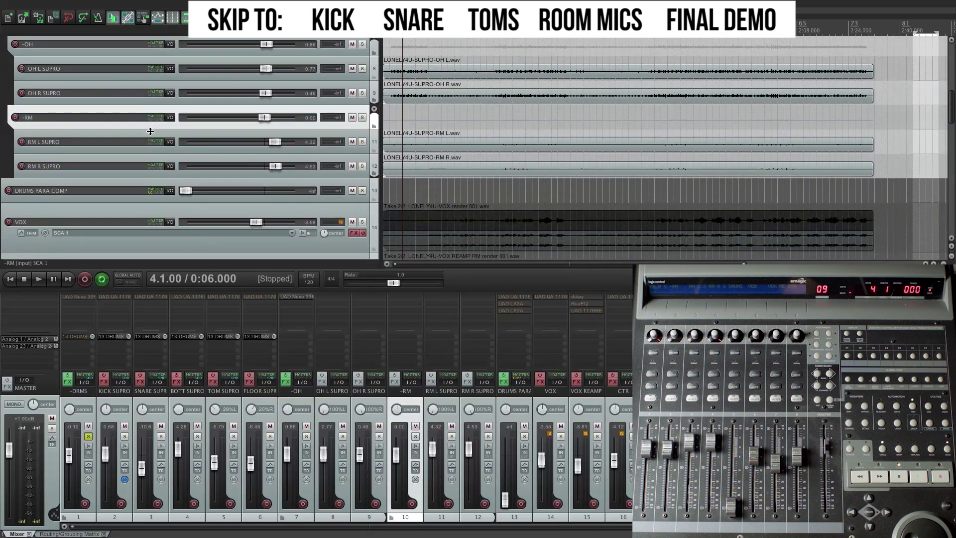
pyautogui.moveTo(150, 131); pyautogui.dragTo(159, 154)
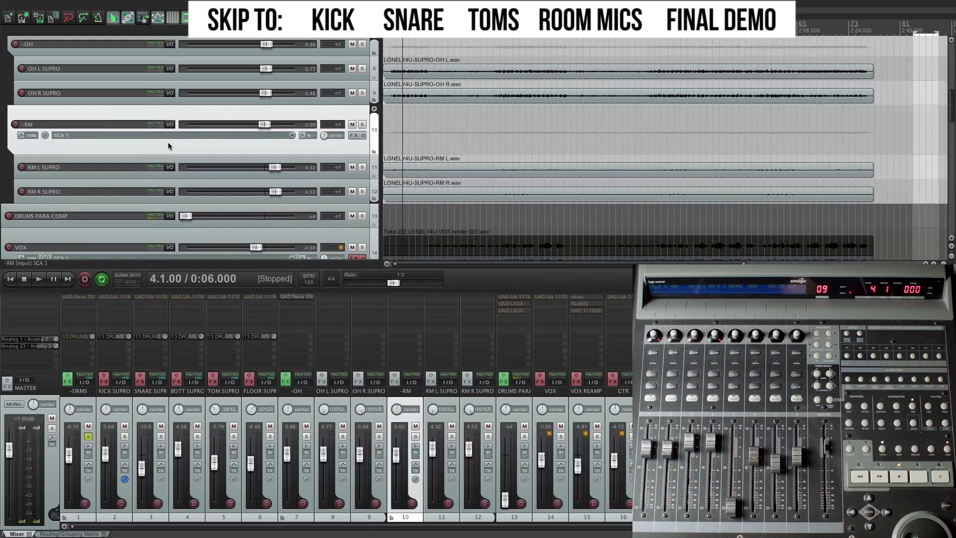
pyautogui.click(352, 135)
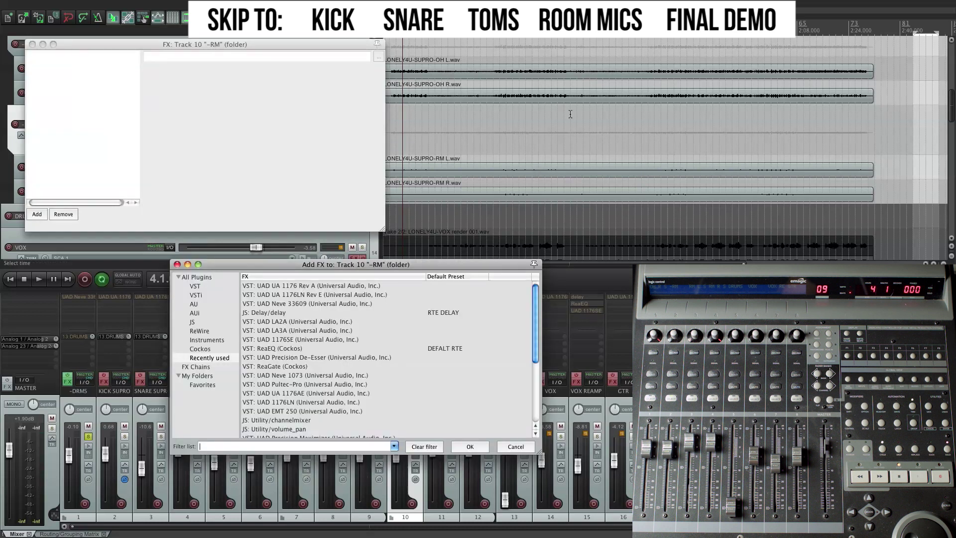
# Step: Add VST: UAD UA 1176LN Rev E to the -RM chain and move its window down
pyautogui.doubleClick(310, 298)
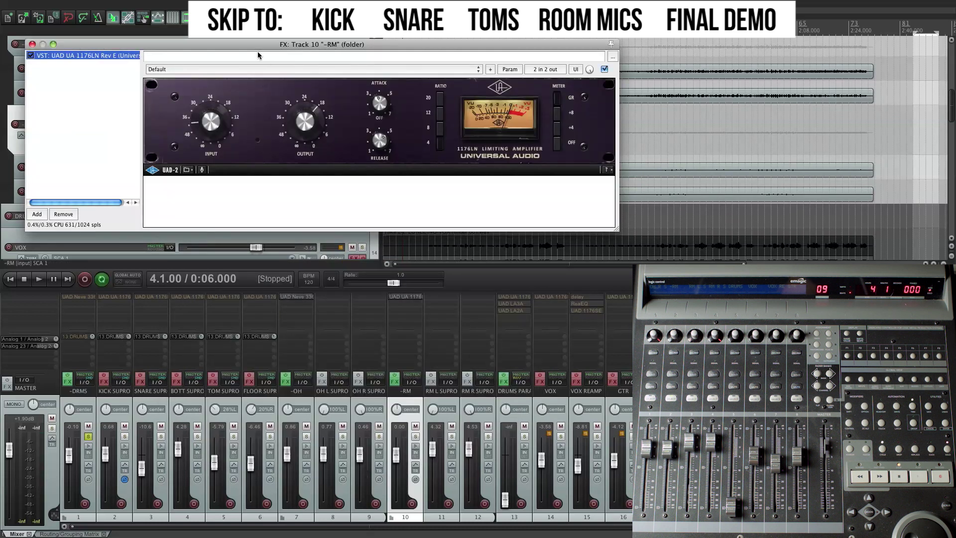
pyautogui.moveTo(258, 44); pyautogui.dragTo(240, 276)
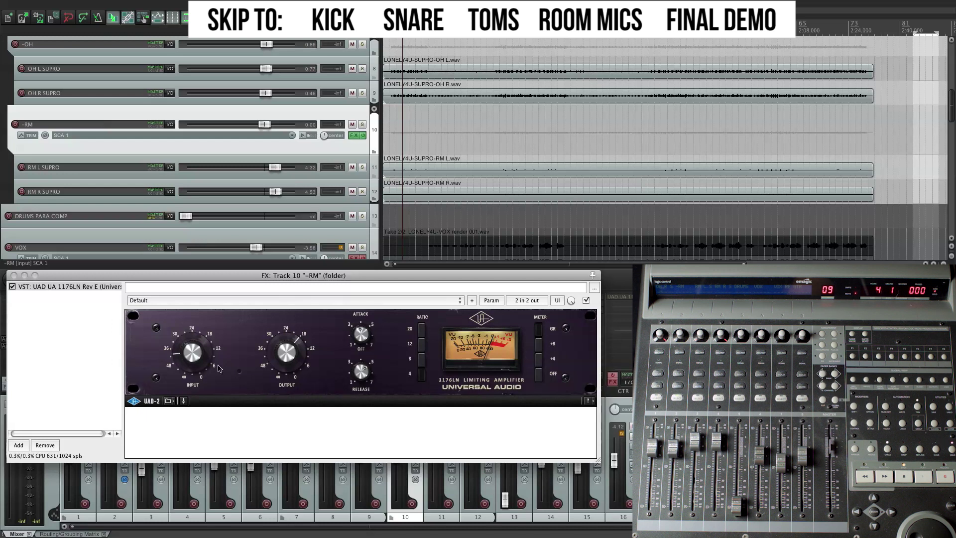
# Step: Settle the 1176 window's position, then start playback from the track view
pyautogui.moveTo(253, 274); pyautogui.dragTo(253, 272)
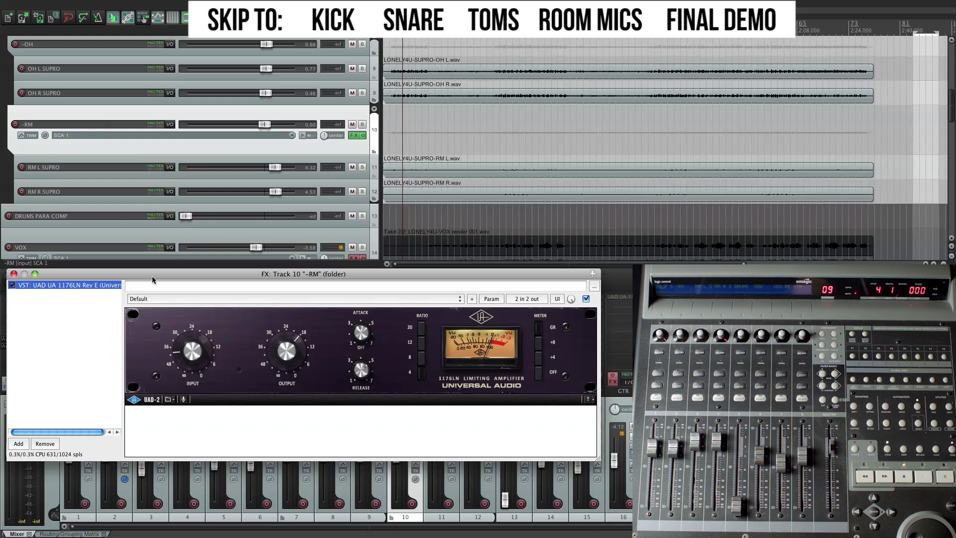
pyautogui.moveTo(152, 278); pyautogui.dragTo(156, 273)
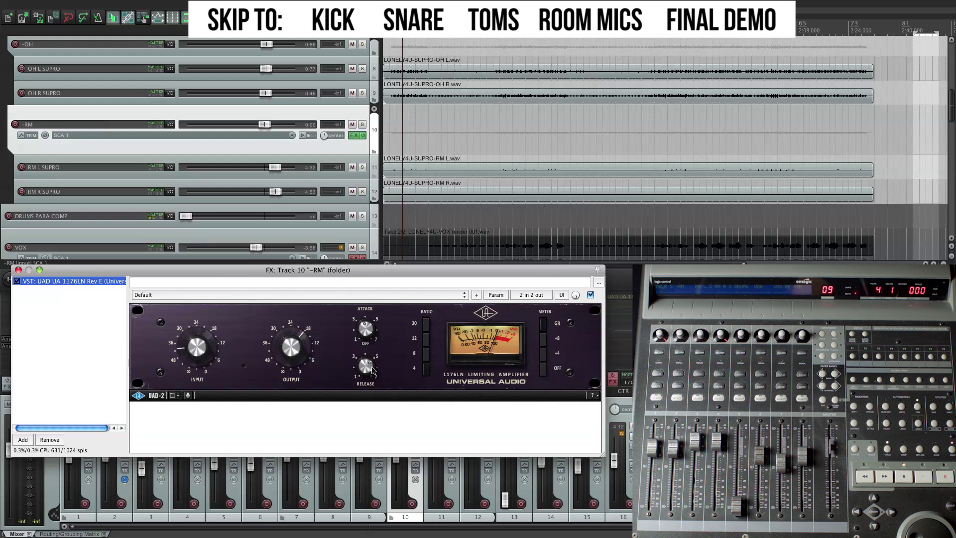
pyautogui.moveTo(296, 271)
pyautogui.mouseDown()
pyautogui.moveTo(294, 284)
pyautogui.moveTo(297, 276)
pyautogui.mouseUp()
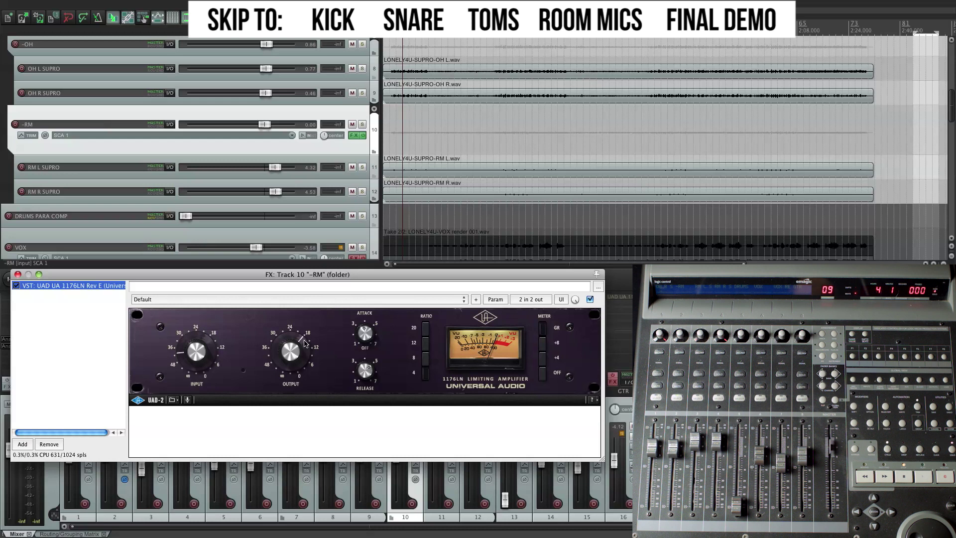
pyautogui.moveTo(236, 272); pyautogui.dragTo(235, 274)
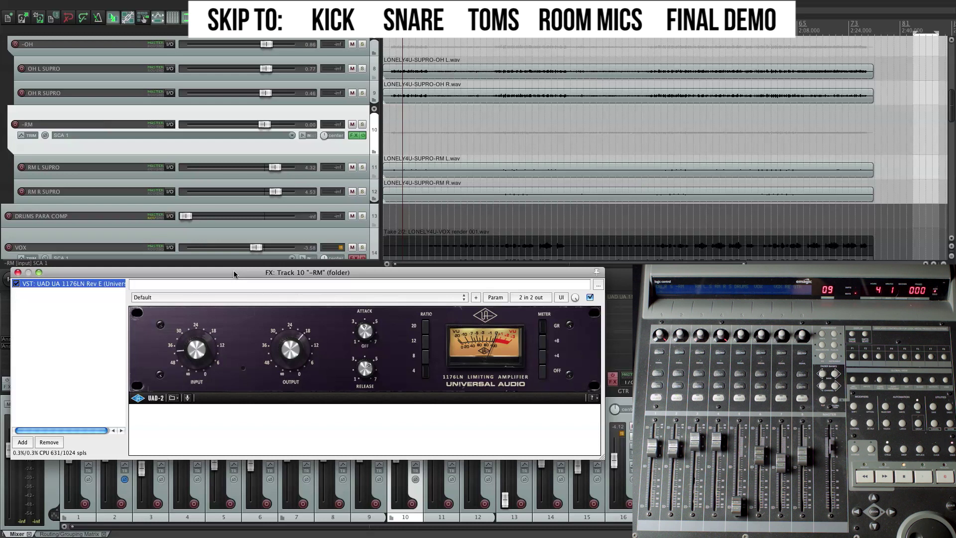
pyautogui.moveTo(234, 274); pyautogui.dragTo(233, 276)
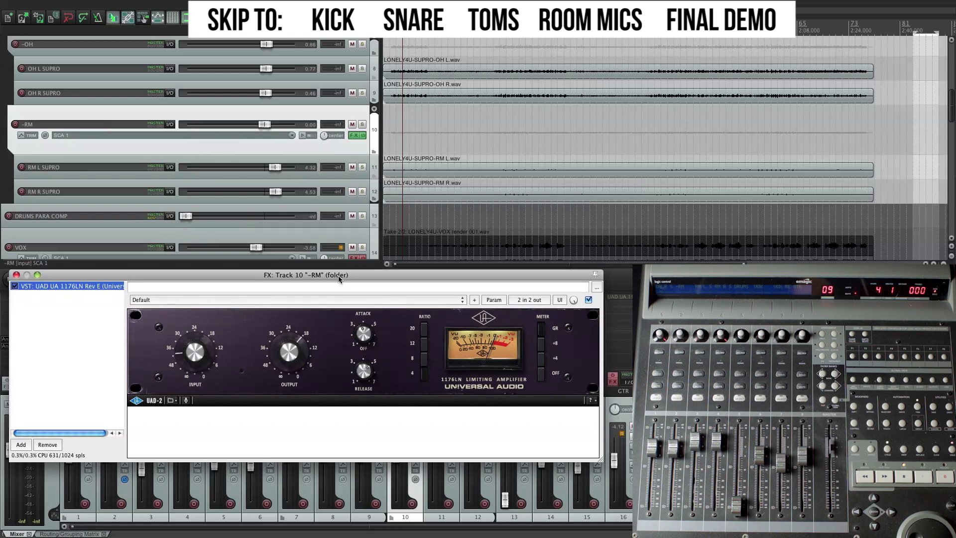
pyautogui.moveTo(339, 276); pyautogui.dragTo(336, 274)
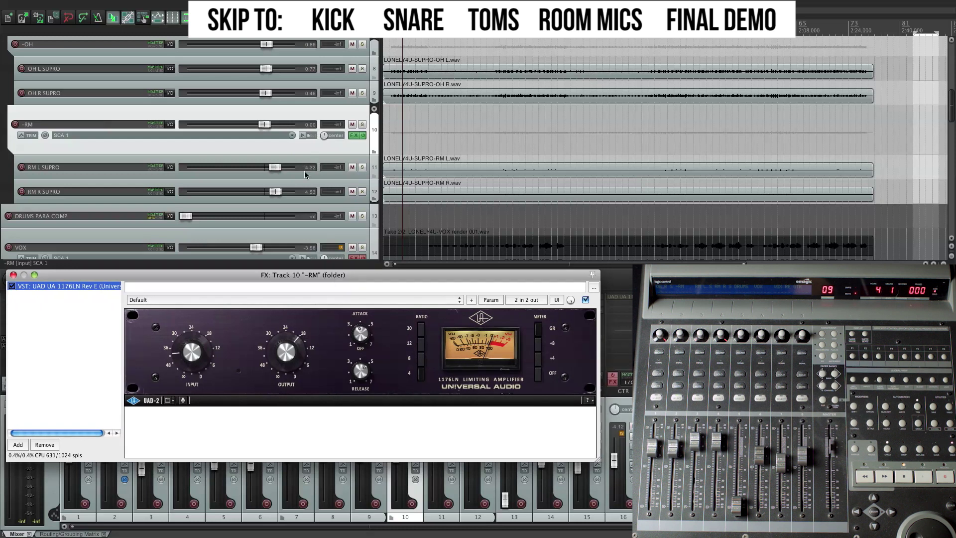
pyautogui.click(318, 145)
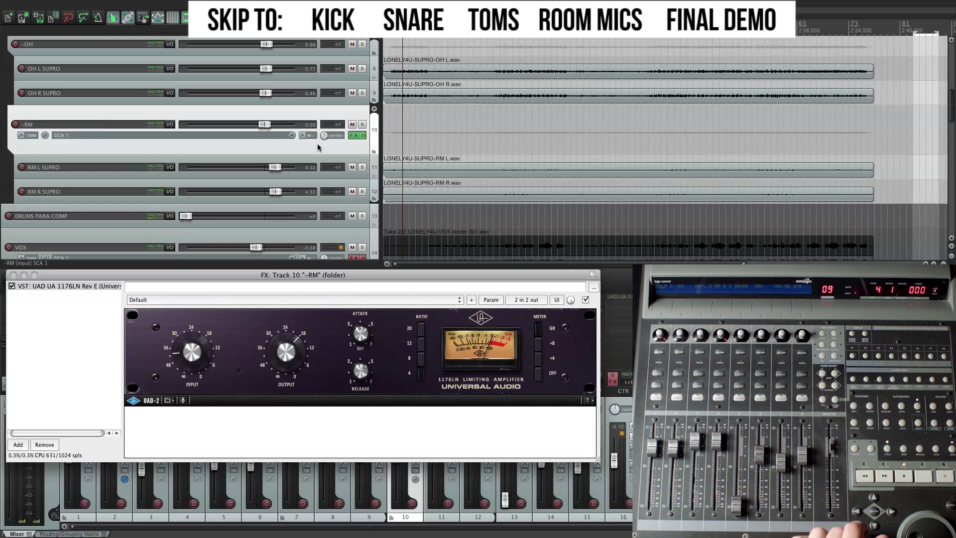
pyautogui.press('space')
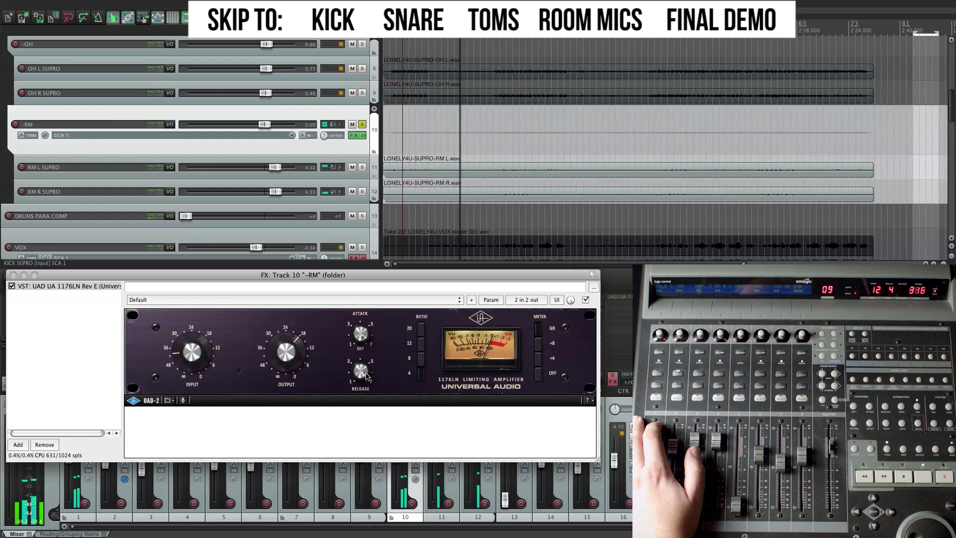
# Step: Lower the 1176 output, raise its input, select the 12:1 ratio, then stop playback
pyautogui.moveTo(286, 338); pyautogui.dragTo(278, 349)
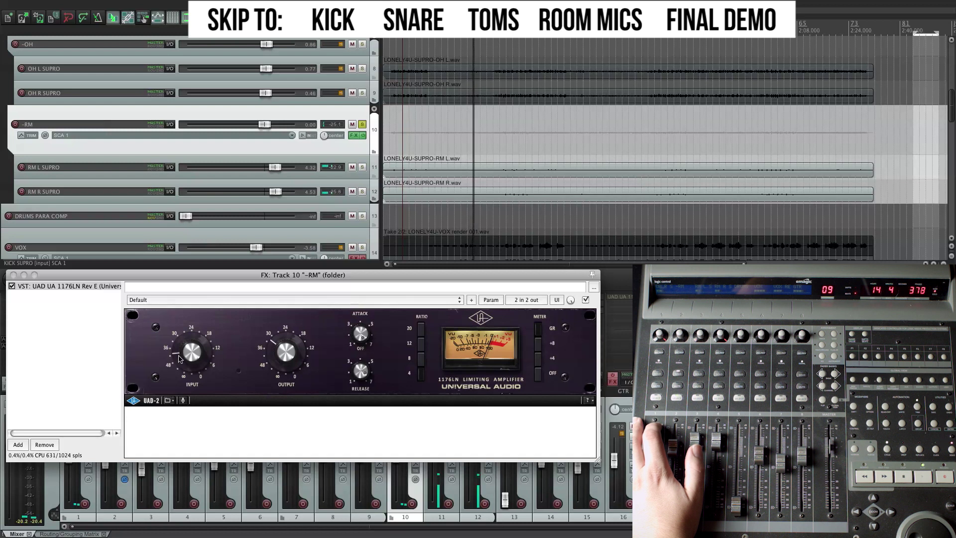
pyautogui.moveTo(182, 359); pyautogui.dragTo(199, 340)
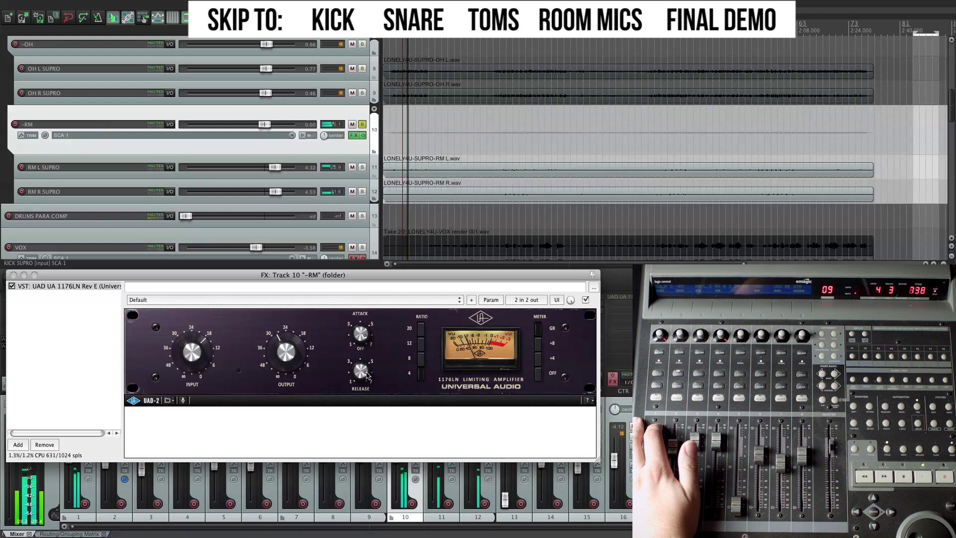
pyautogui.click(426, 340)
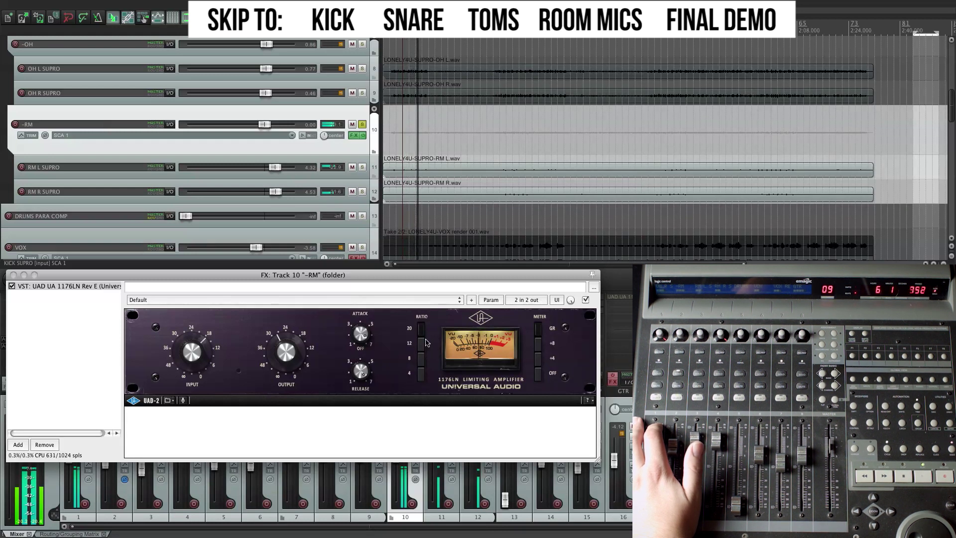
pyautogui.press('space')
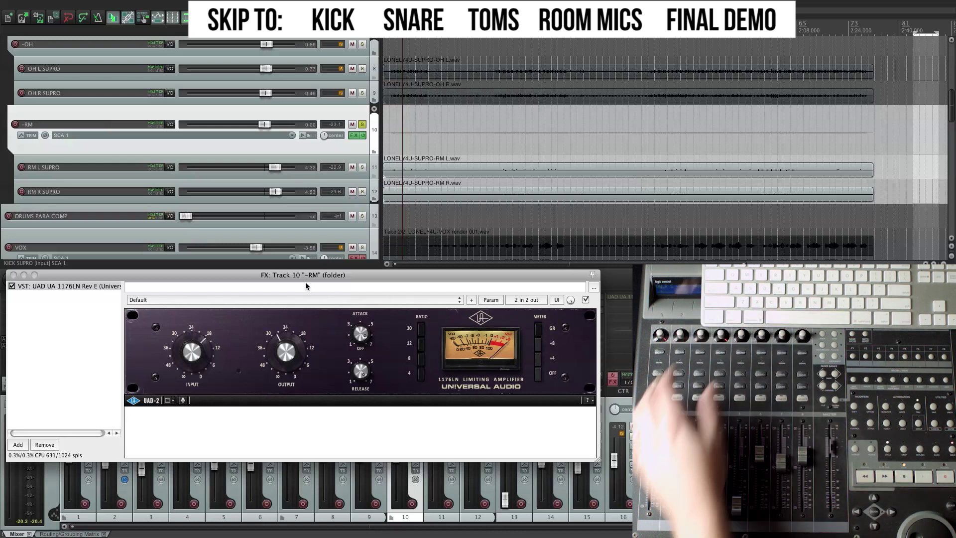
pyautogui.moveTo(305, 278); pyautogui.dragTo(310, 315)
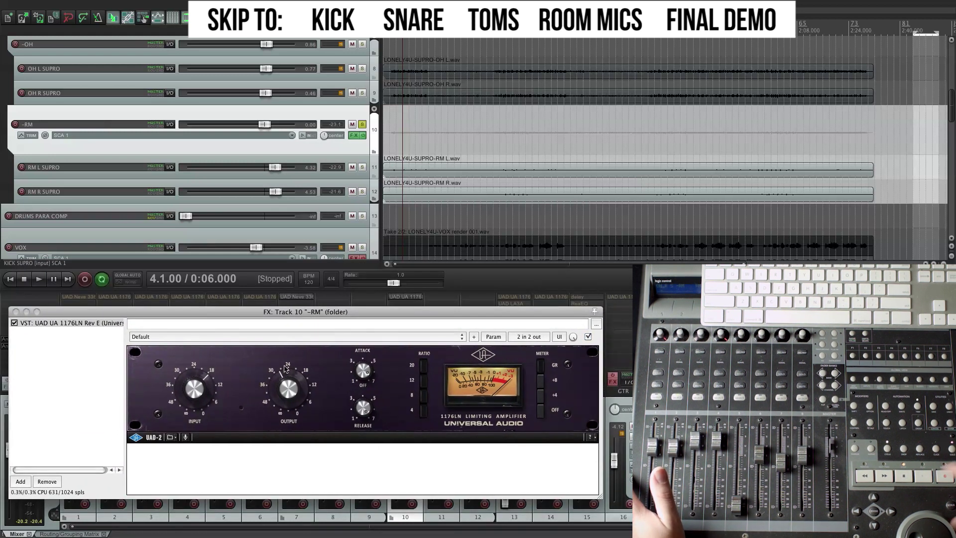
pyautogui.press('space')
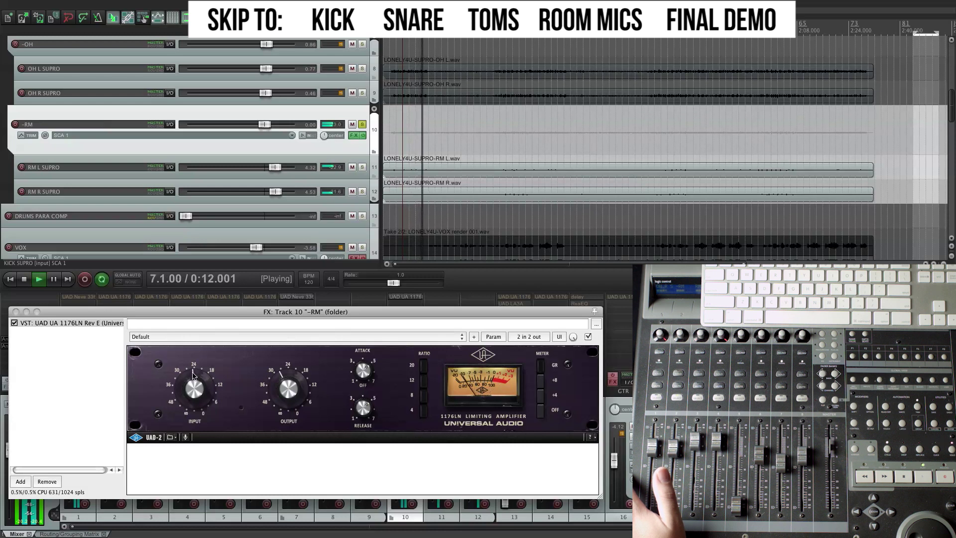
pyautogui.press('space')
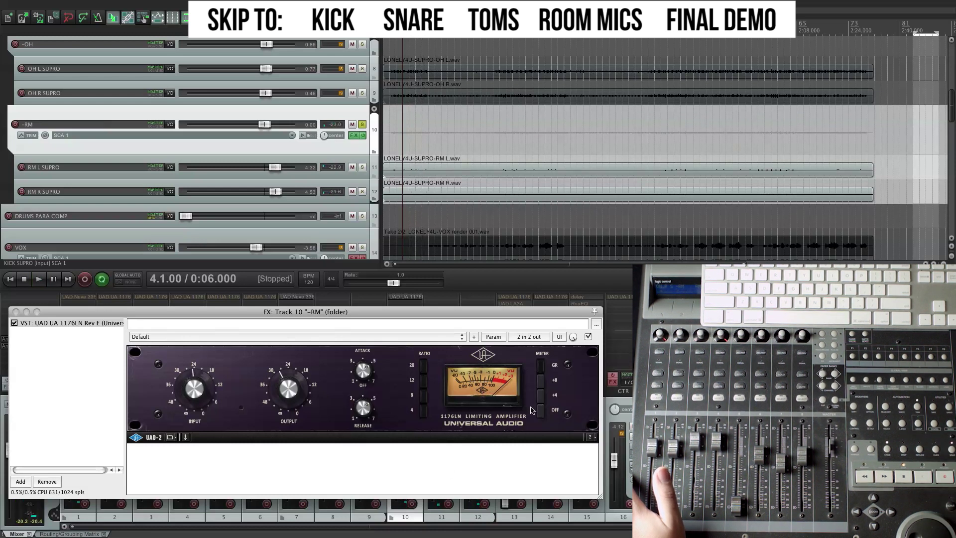
pyautogui.press('space')
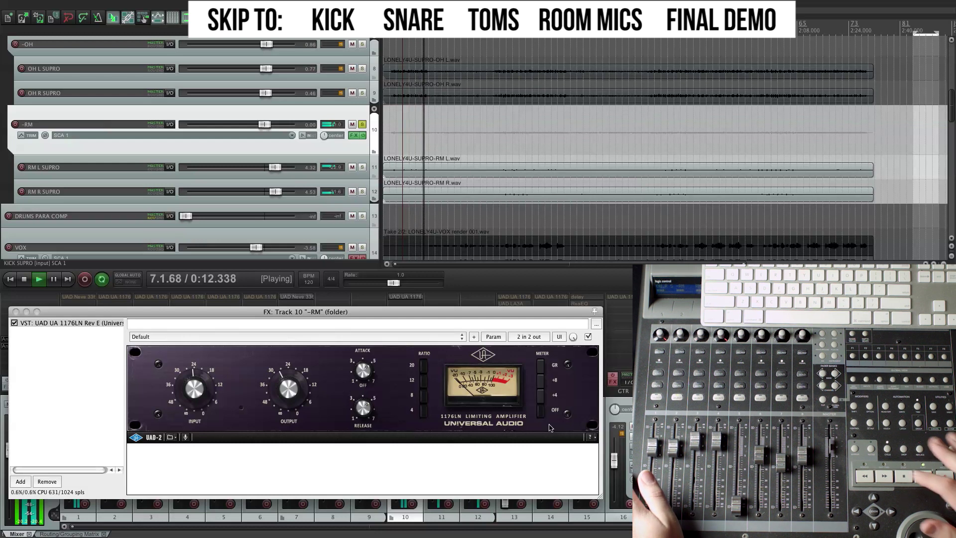
pyautogui.press('space')
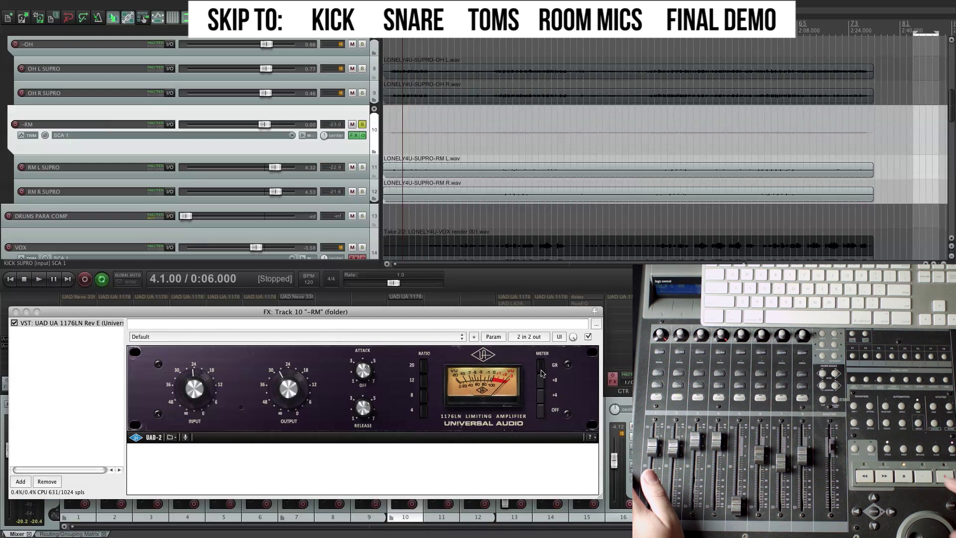
pyautogui.press('space')
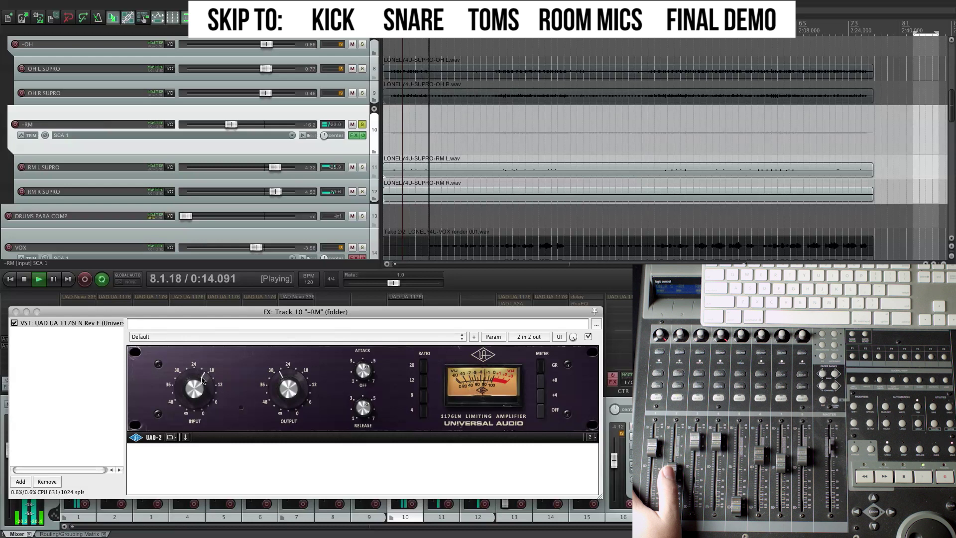
pyautogui.press('space')
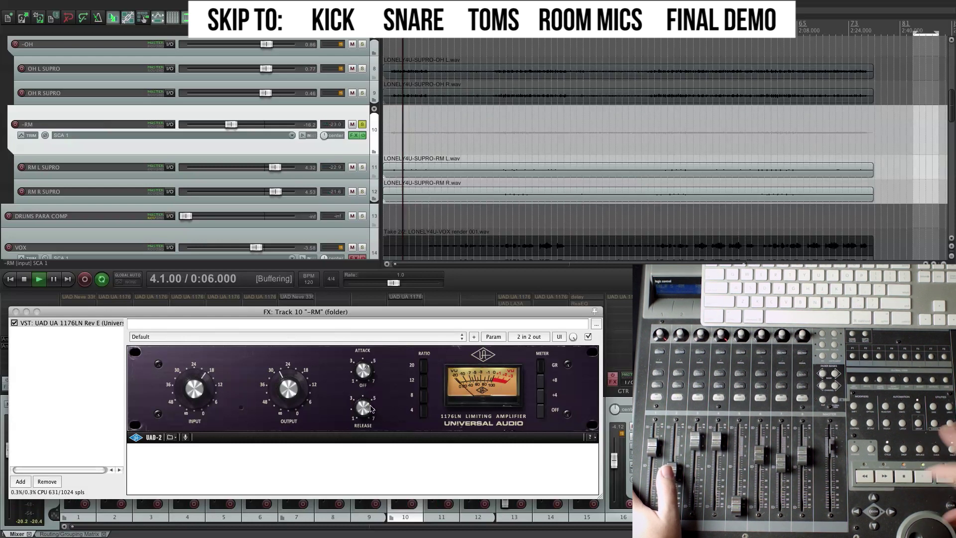
pyautogui.press('space')
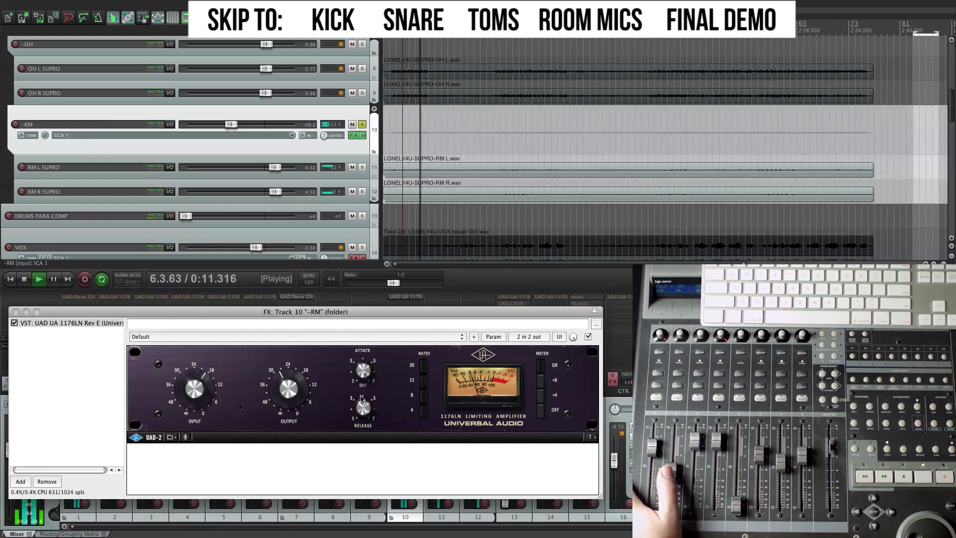
pyautogui.press('space')
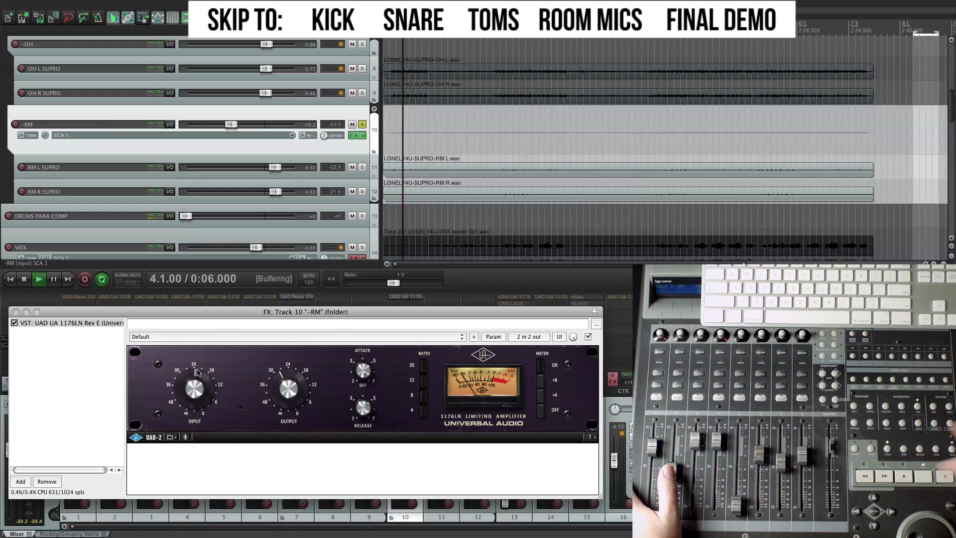
pyautogui.press('space')
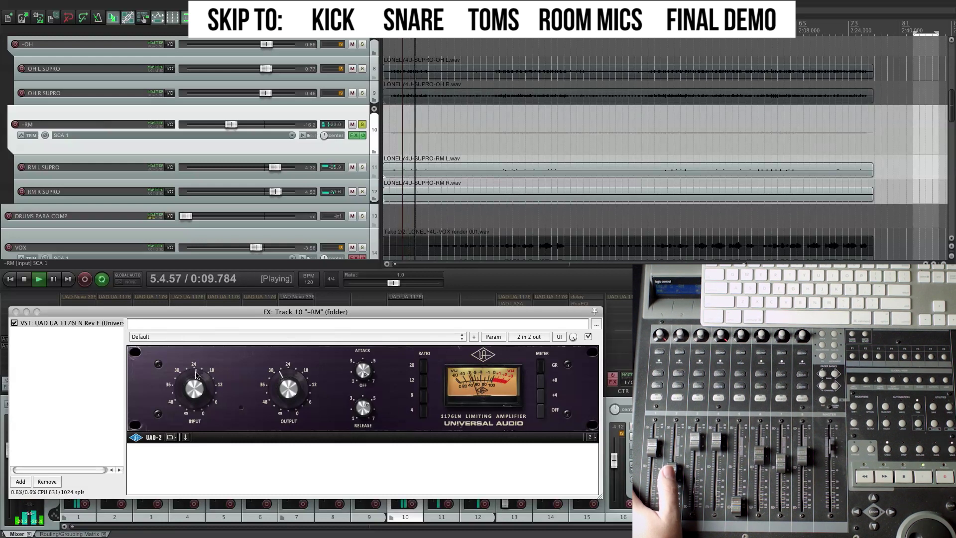
pyautogui.press('space')
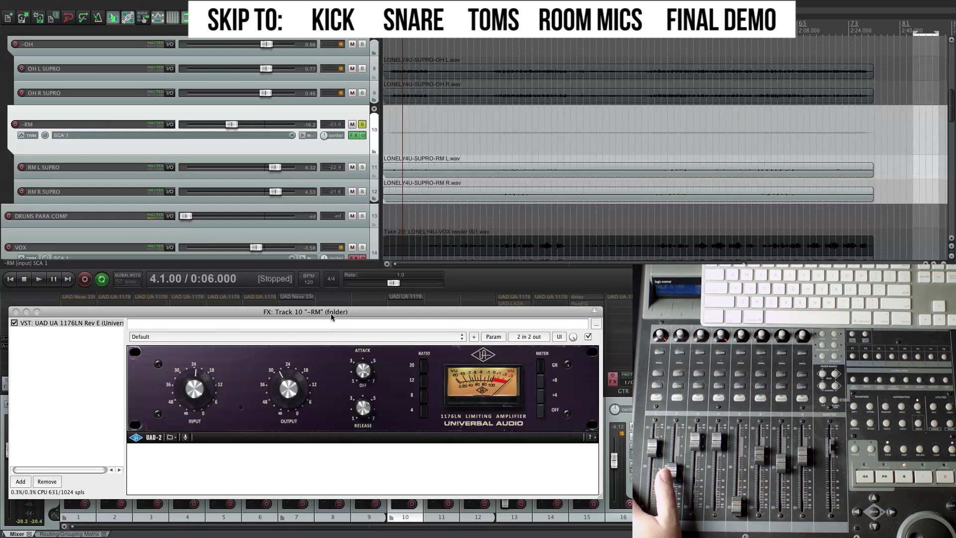
# Step: Nudge the 1176 window and play back to check the -RM level near -3.6 dB
pyautogui.moveTo(331, 312); pyautogui.dragTo(334, 301)
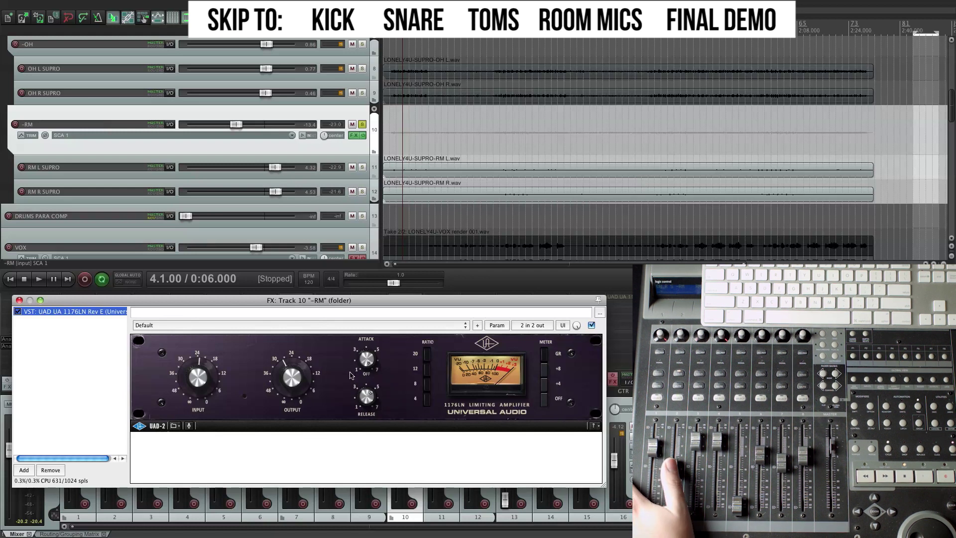
pyautogui.moveTo(433, 303); pyautogui.dragTo(432, 307)
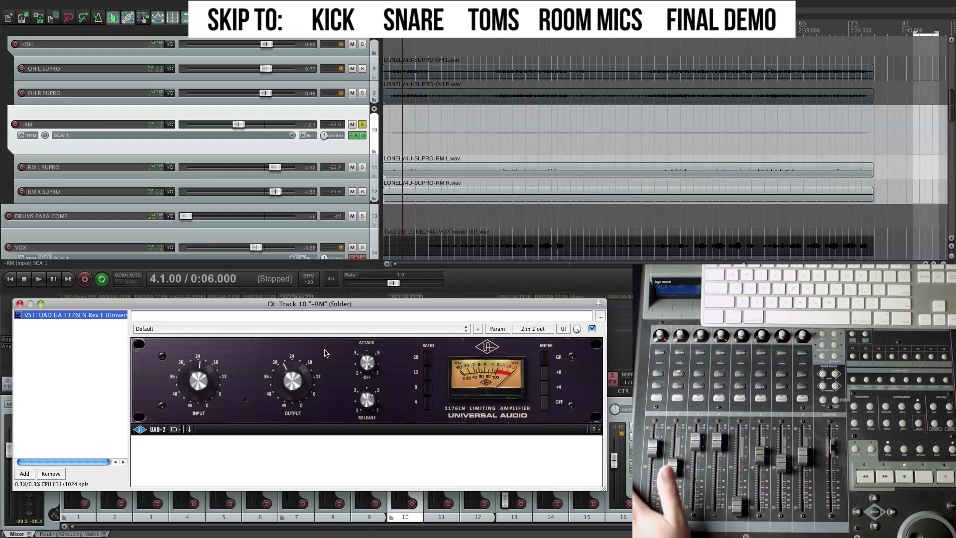
pyautogui.moveTo(223, 305); pyautogui.dragTo(224, 308)
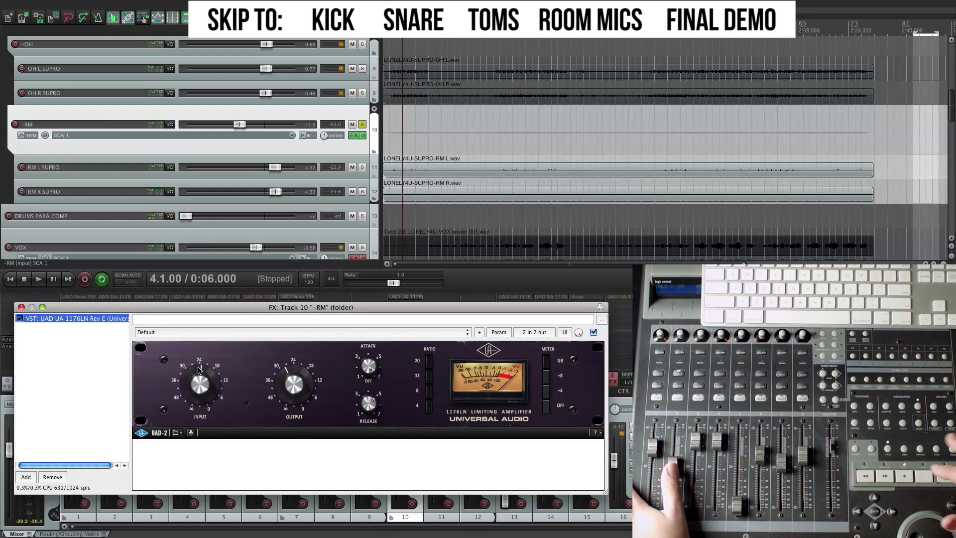
pyautogui.press('space')
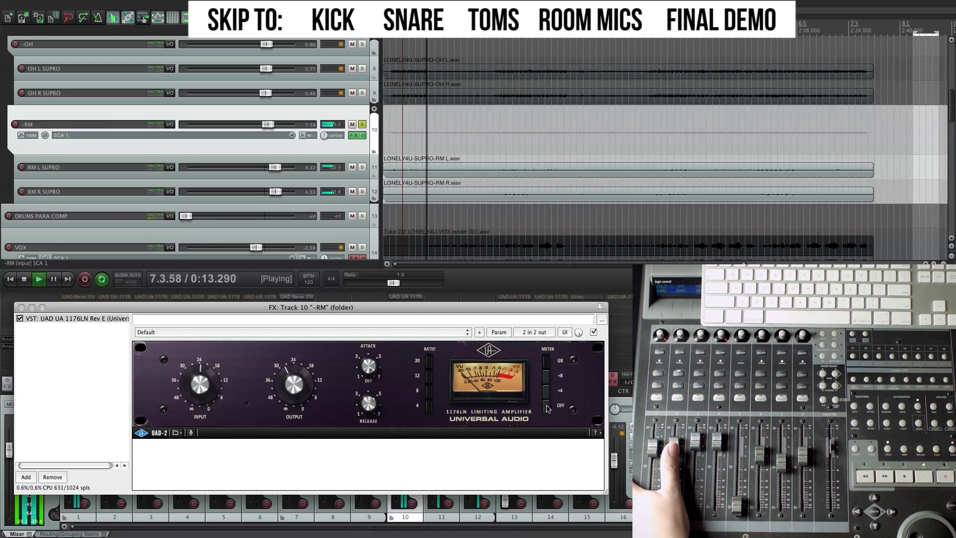
pyautogui.press('space')
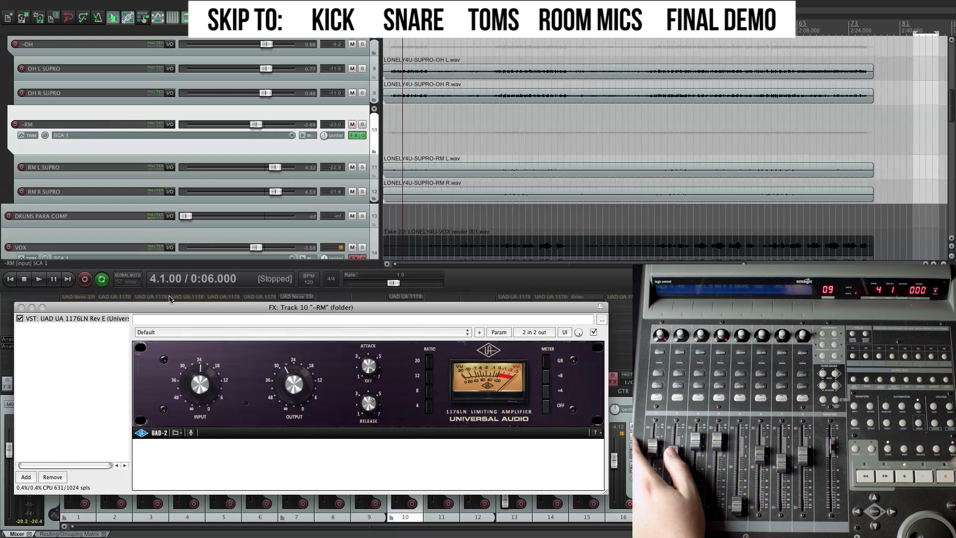
# Step: Place the edit cursor at bar 2.1.00 in the ruler
pyautogui.click(389, 30)
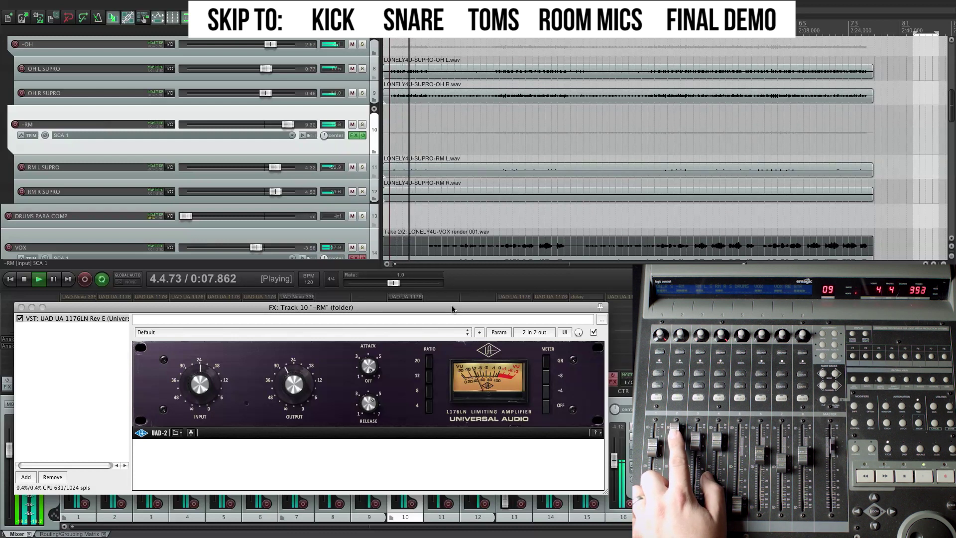
# Step: Drag the FX: Track 10 window to the right to uncover the mixer strips
pyautogui.moveTo(231, 308); pyautogui.dragTo(366, 320)
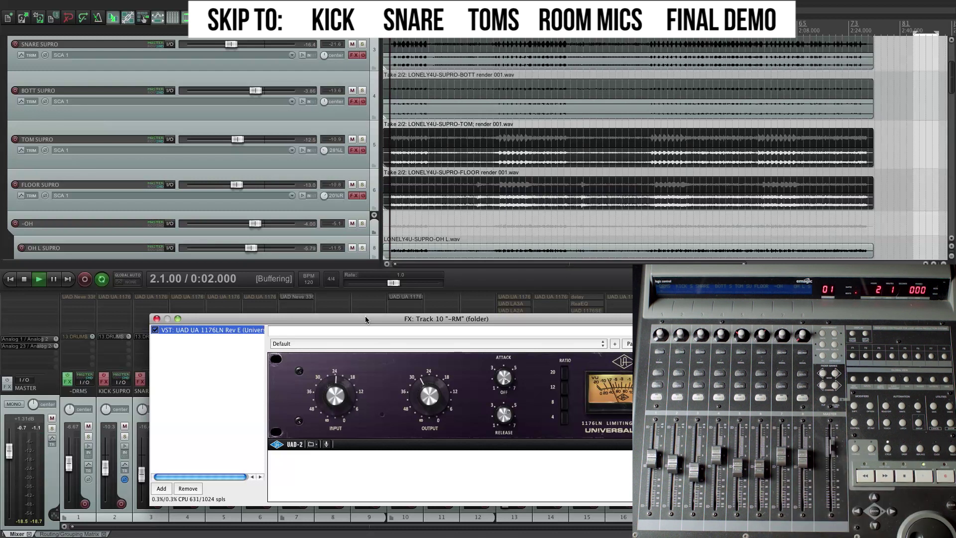
# Step: Loop playback from bar 2 to balance SNARE SUPRO near -11 dB and BOTT SUPRO near -1 dB
pyautogui.press('space')
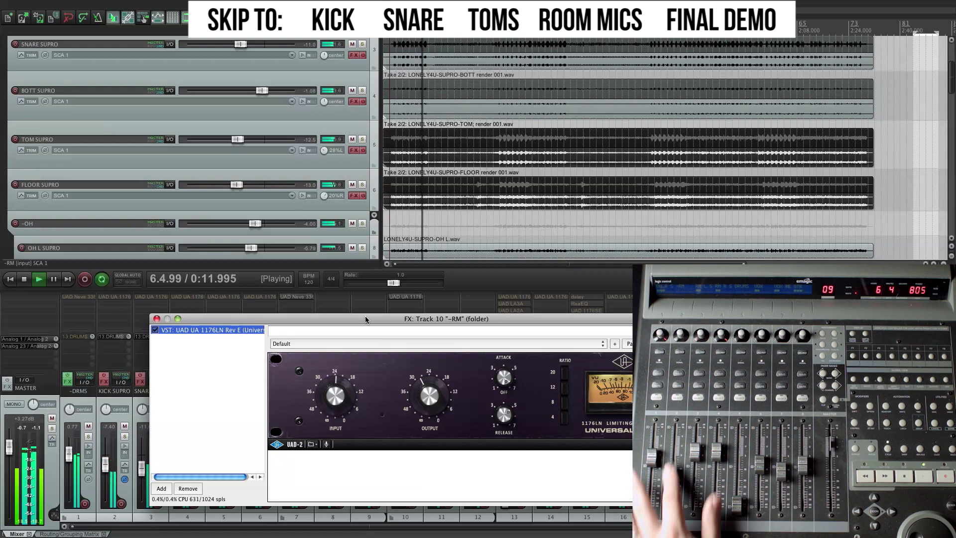
pyautogui.press('space')
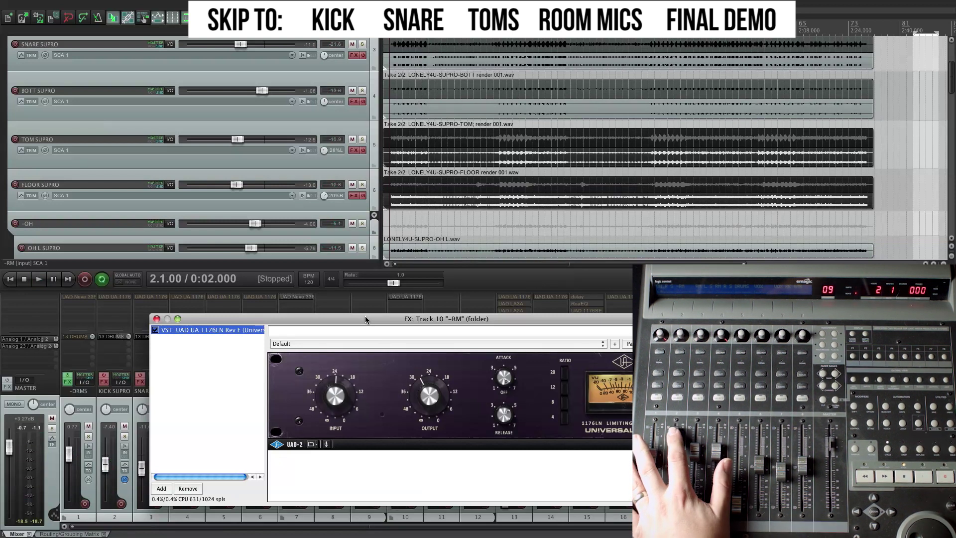
pyautogui.click(504, 412)
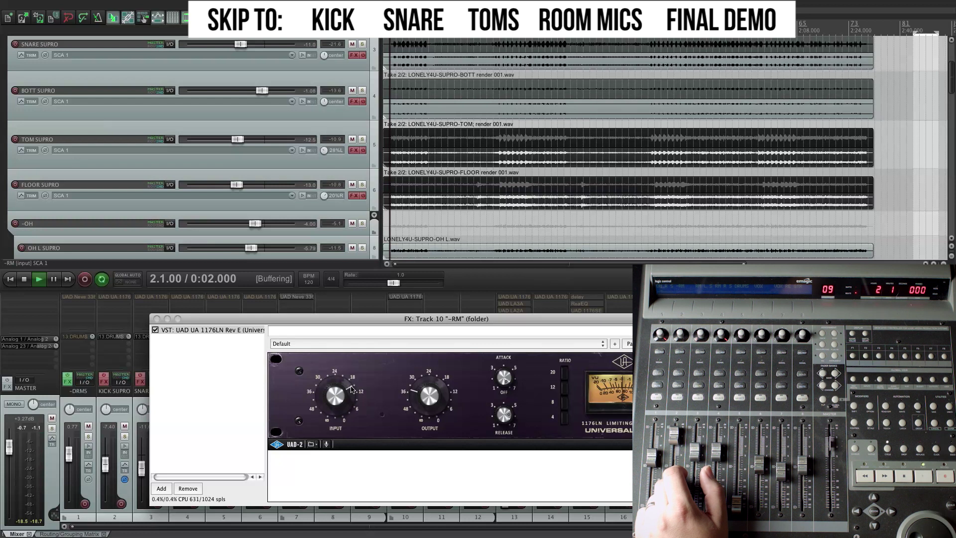
pyautogui.press('space')
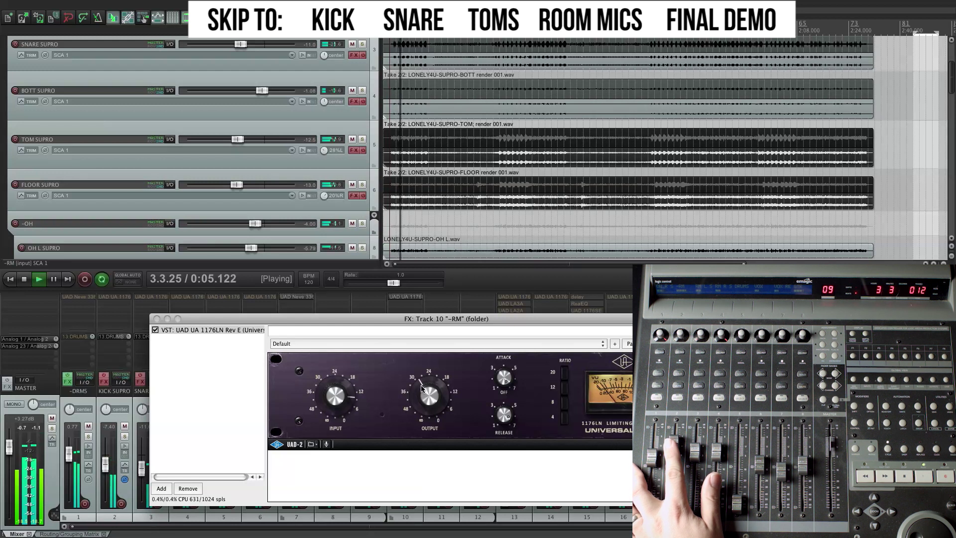
pyautogui.press('space')
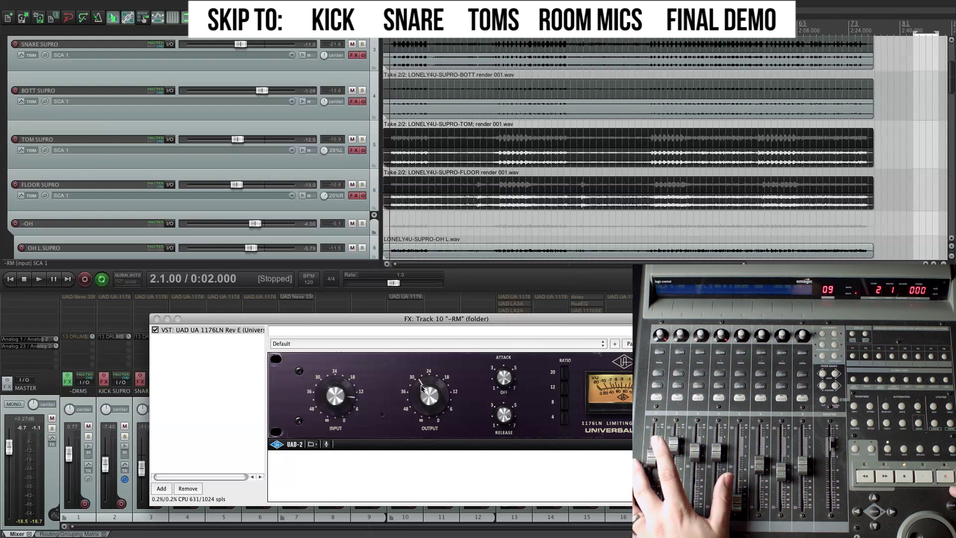
pyautogui.press('space')
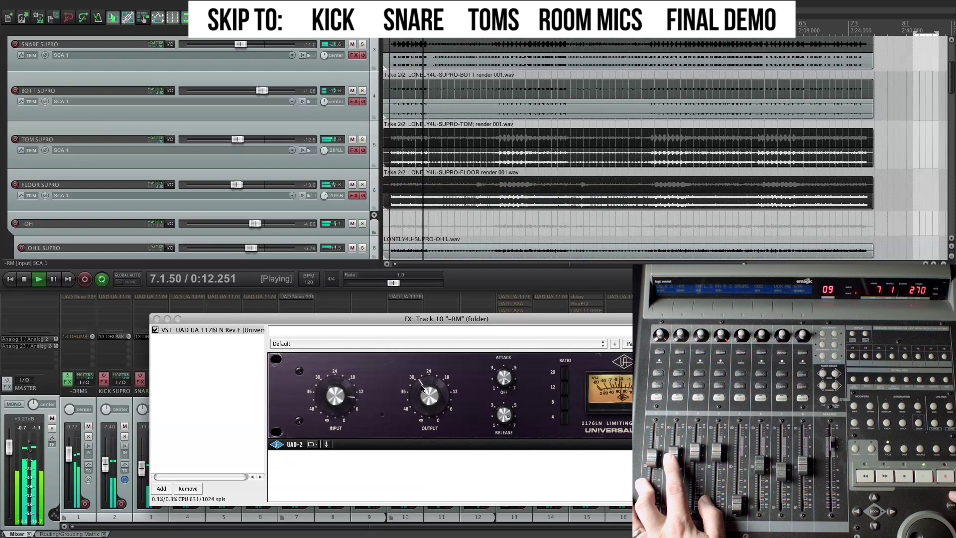
pyautogui.press('space')
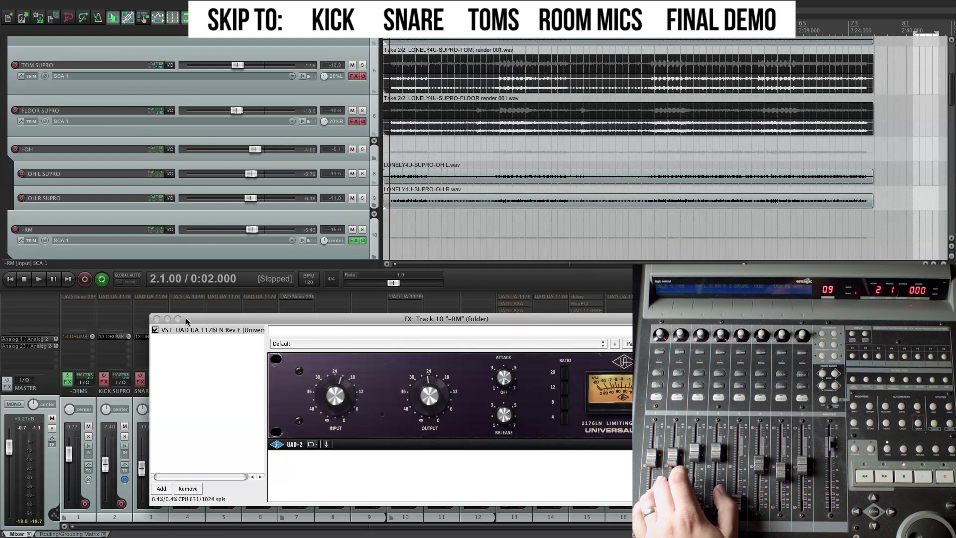
# Step: Close the FX: Track 10 window, scroll the track list up, and select the -DRMS folder
pyautogui.click(157, 319)
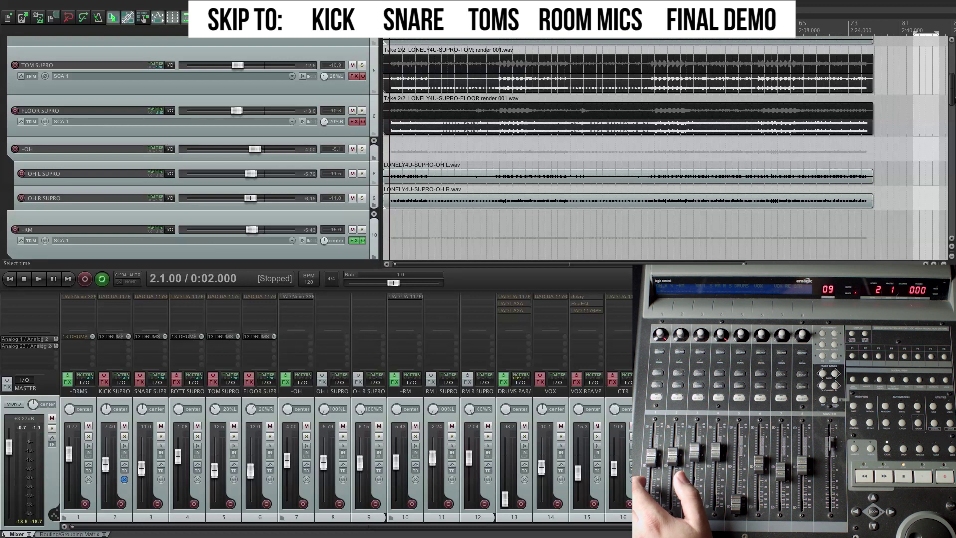
pyautogui.moveTo(955, 100); pyautogui.dragTo(952, 73)
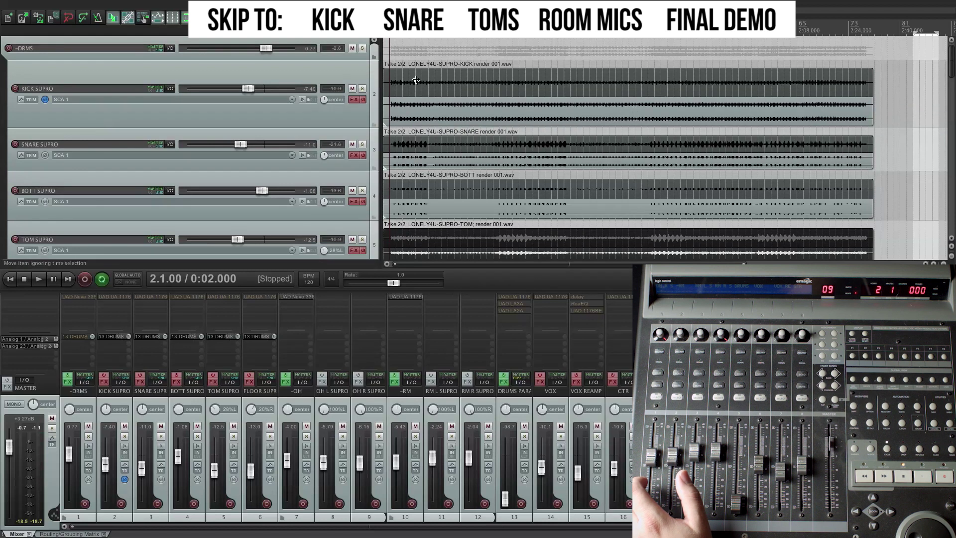
pyautogui.click(337, 59)
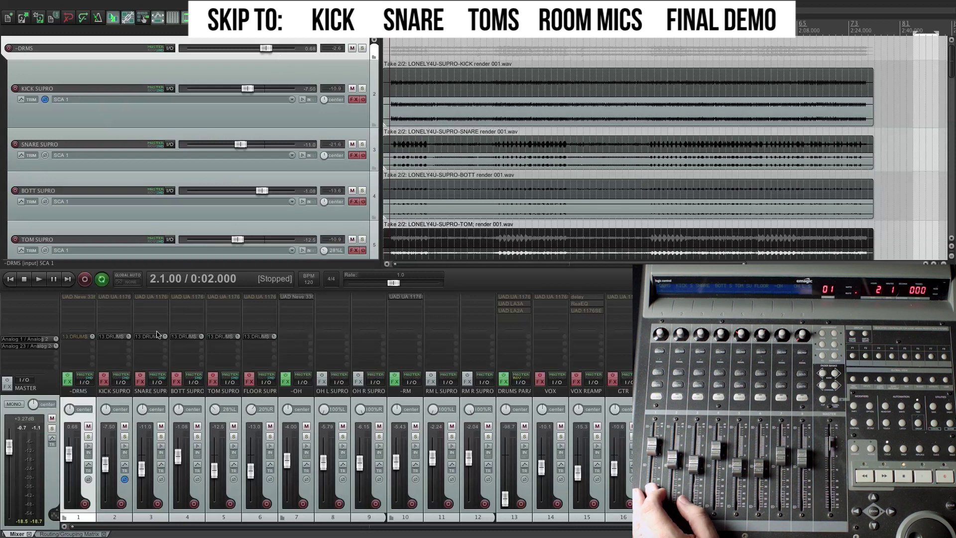
# Step: Un-bypass the -DRMS bus effect, make the track taller and open its effect chain
pyautogui.rightClick(84, 300)
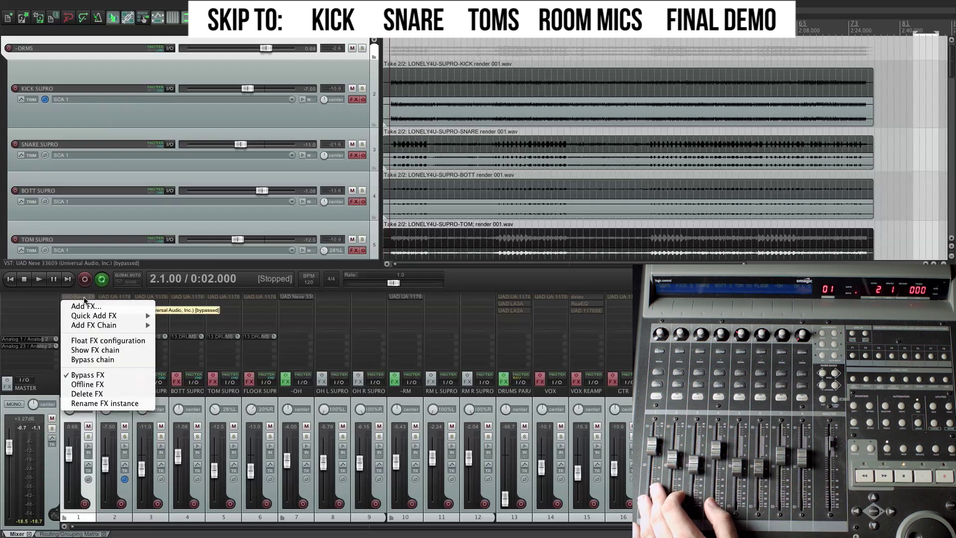
pyautogui.click(99, 375)
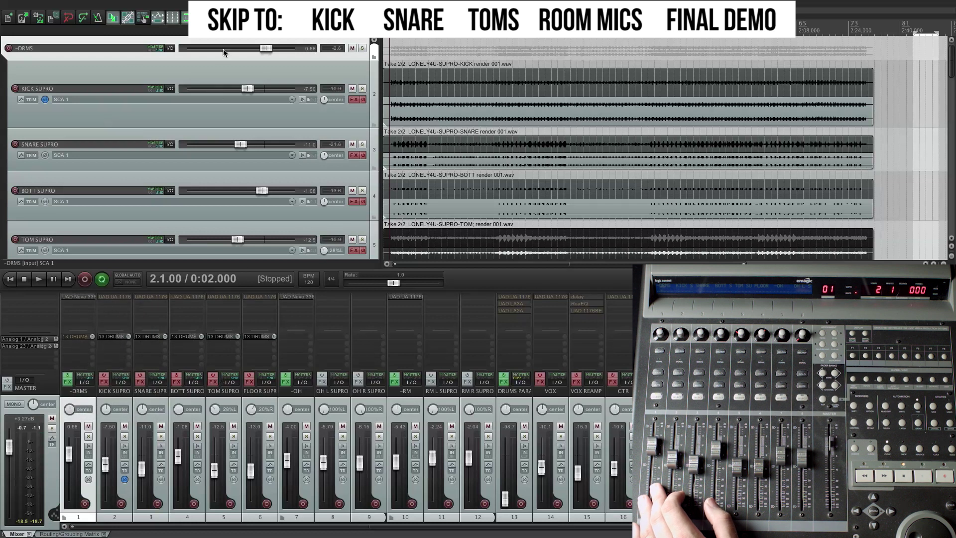
pyautogui.moveTo(217, 60); pyautogui.dragTo(220, 101)
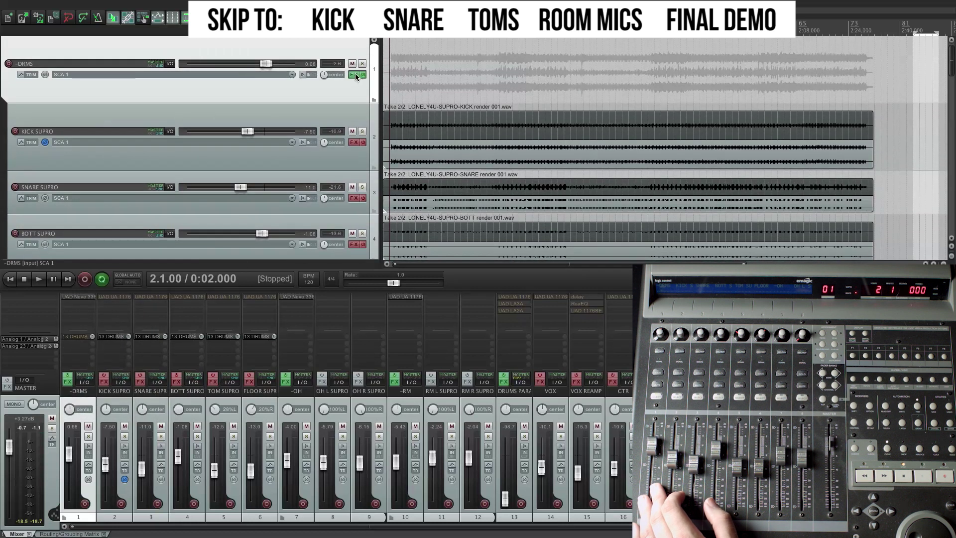
pyautogui.click(355, 74)
pyautogui.moveTo(339, 47); pyautogui.dragTo(226, 172)
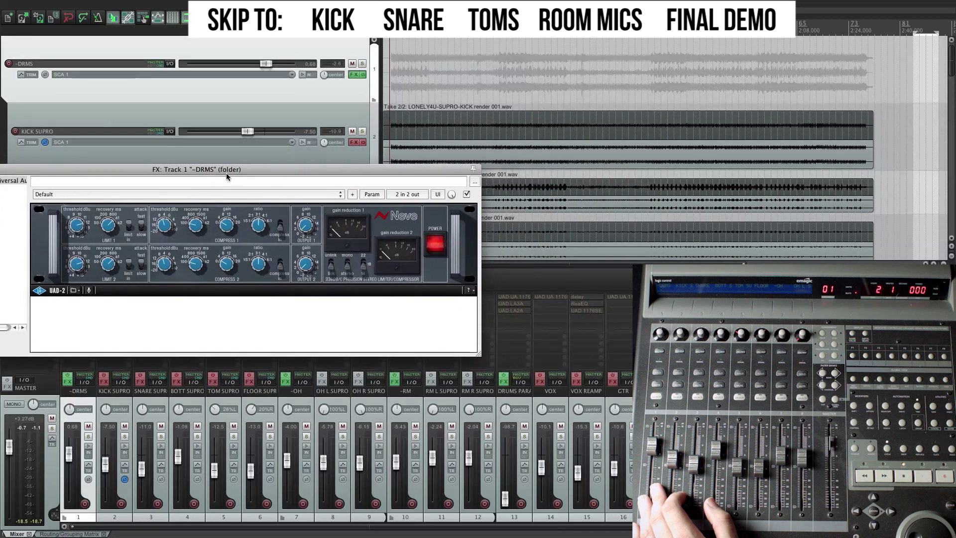
# Step: Play the drums several times to audition the -DRMS bus compressor
pyautogui.press('space')
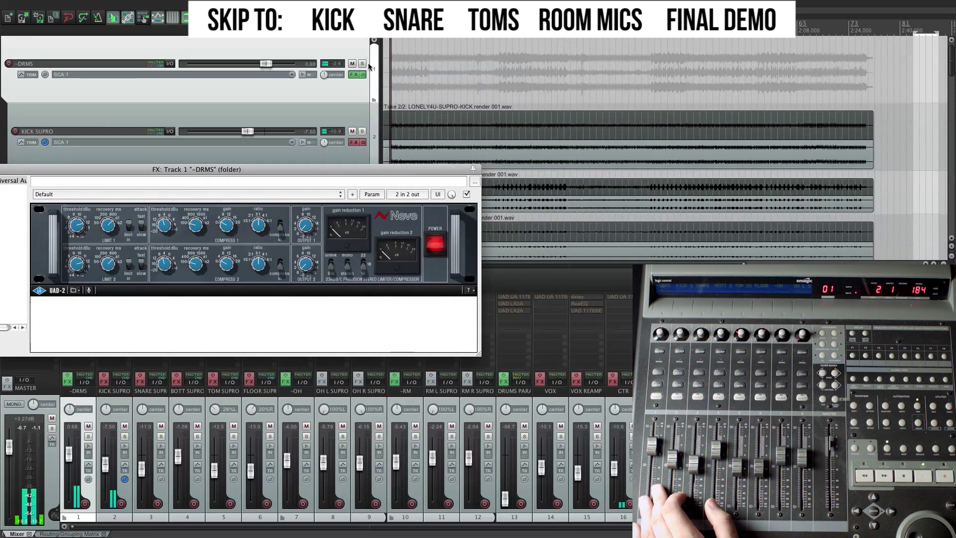
pyautogui.moveTo(256, 173); pyautogui.dragTo(258, 173)
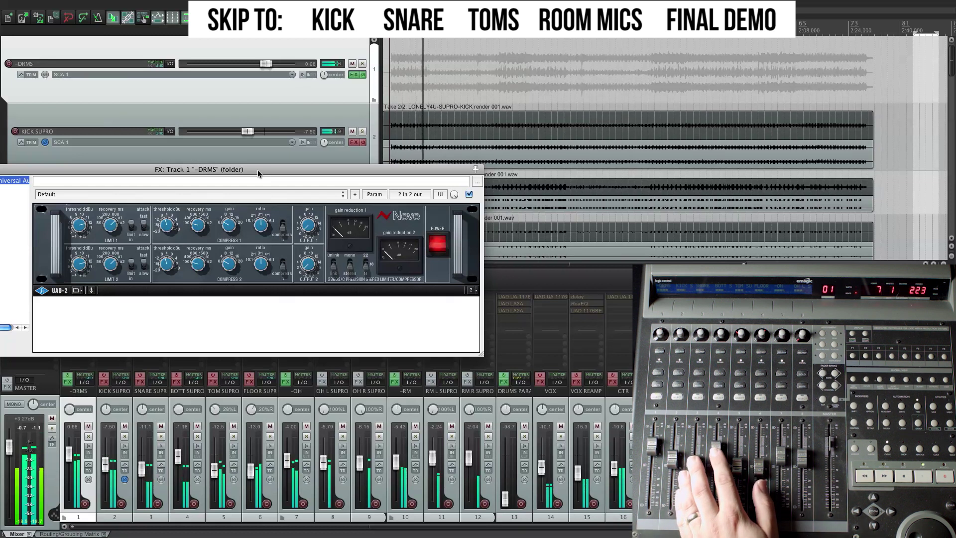
pyautogui.press('space')
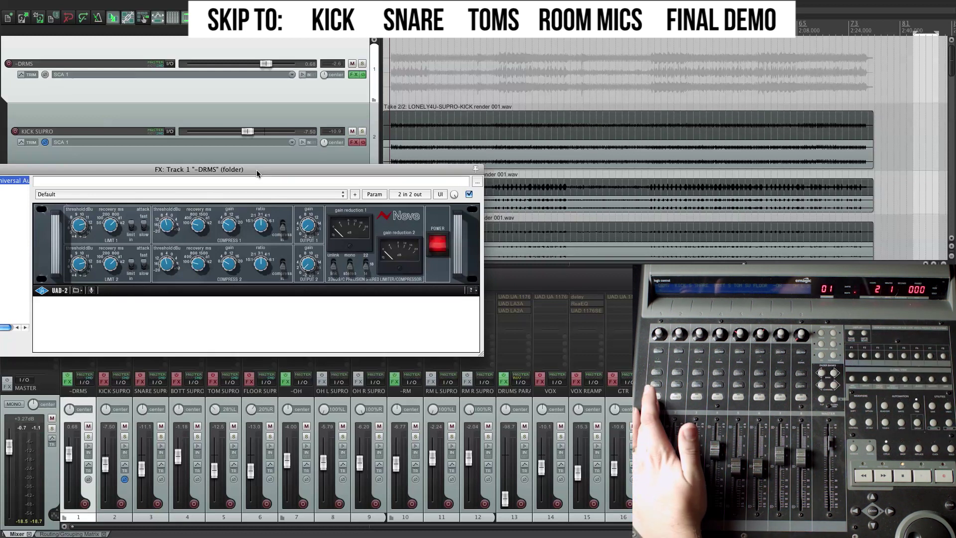
pyautogui.moveTo(257, 170); pyautogui.dragTo(263, 185)
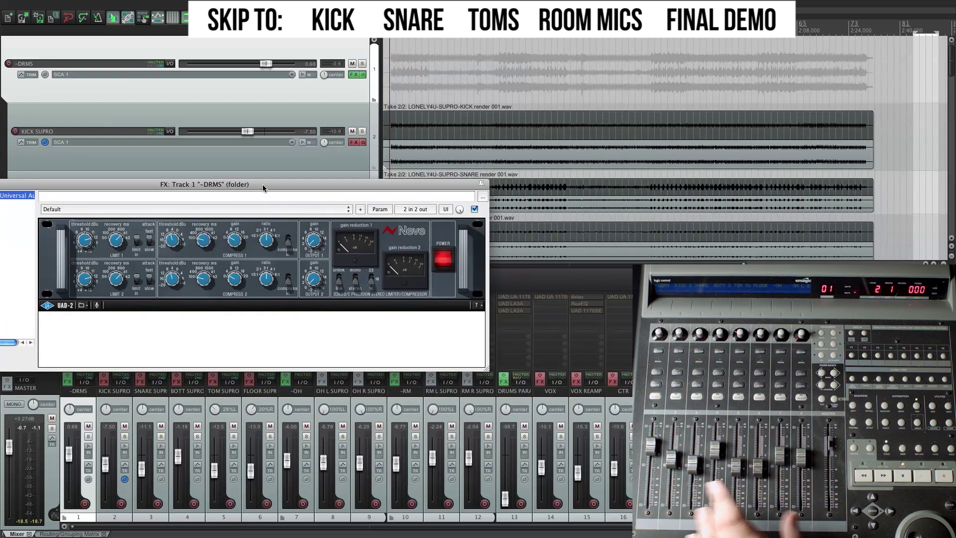
pyautogui.press('space')
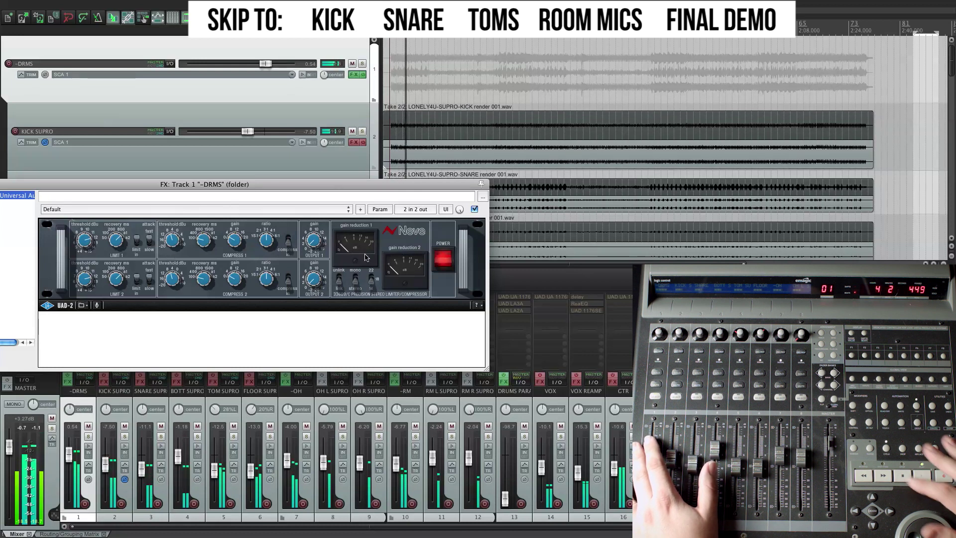
pyautogui.press('space')
pyautogui.press('space')
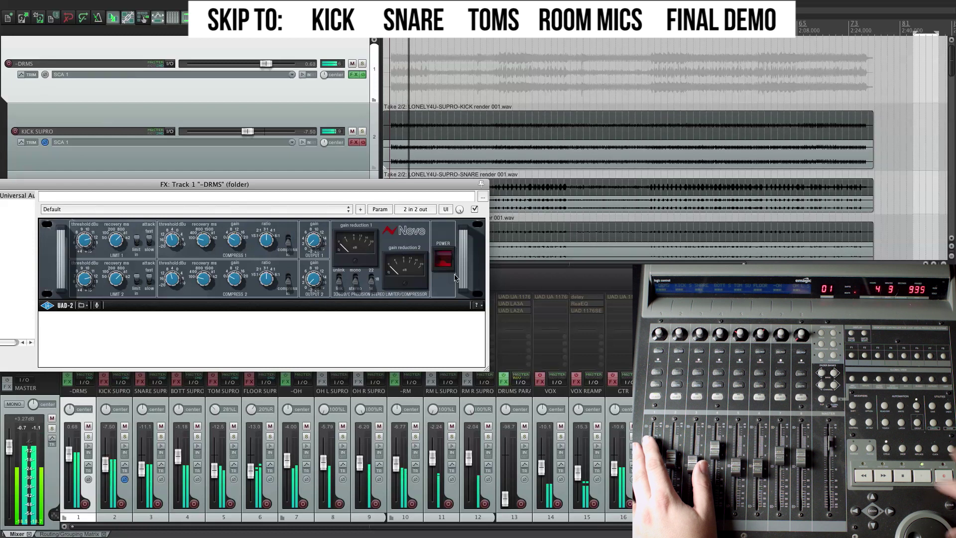
pyautogui.press('space')
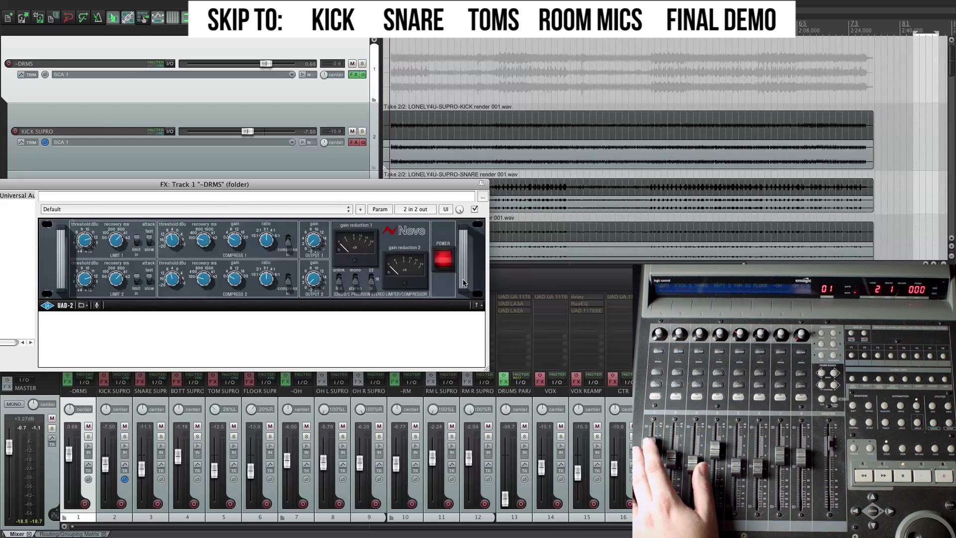
pyautogui.press('space')
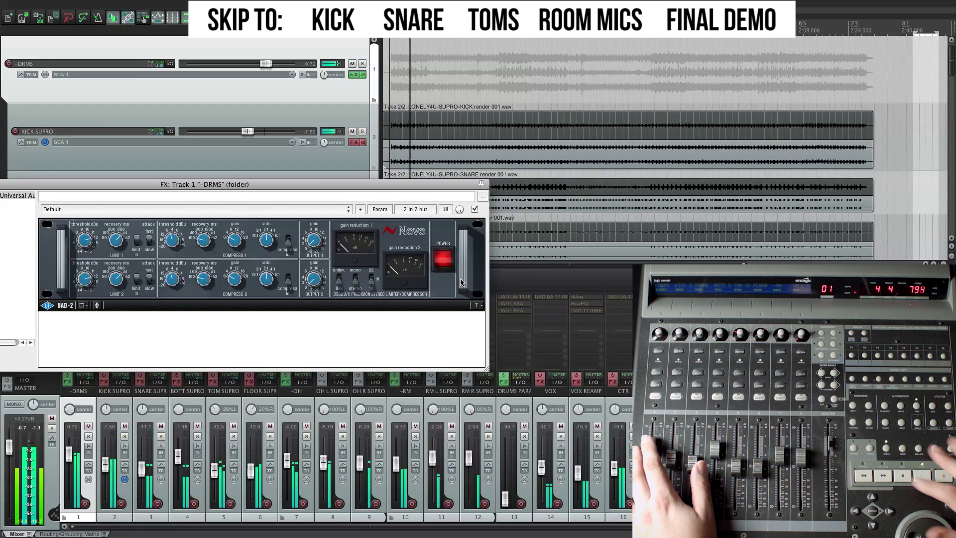
pyautogui.press('space')
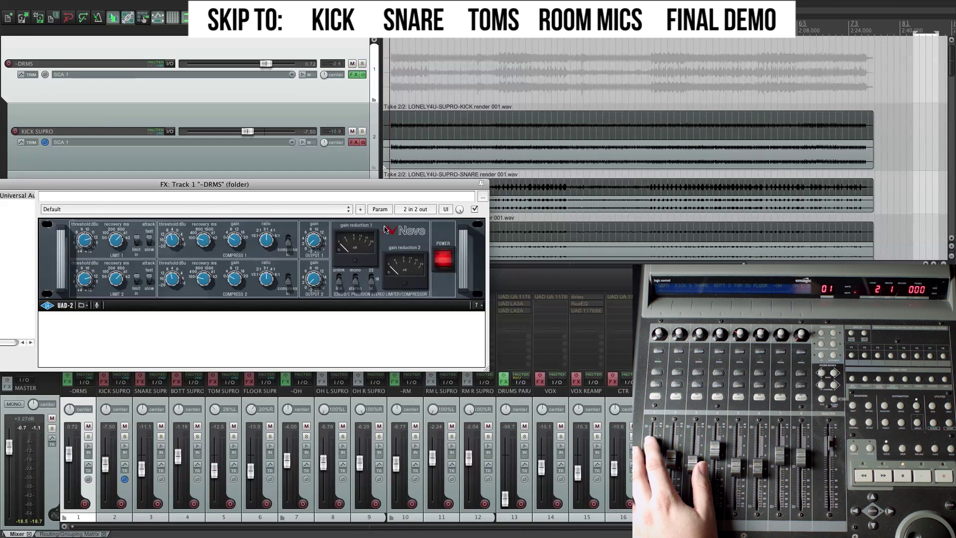
# Step: Adjust the linked Neve 33609 compression thresholds and listen back to the result
pyautogui.moveTo(272, 185); pyautogui.dragTo(353, 205)
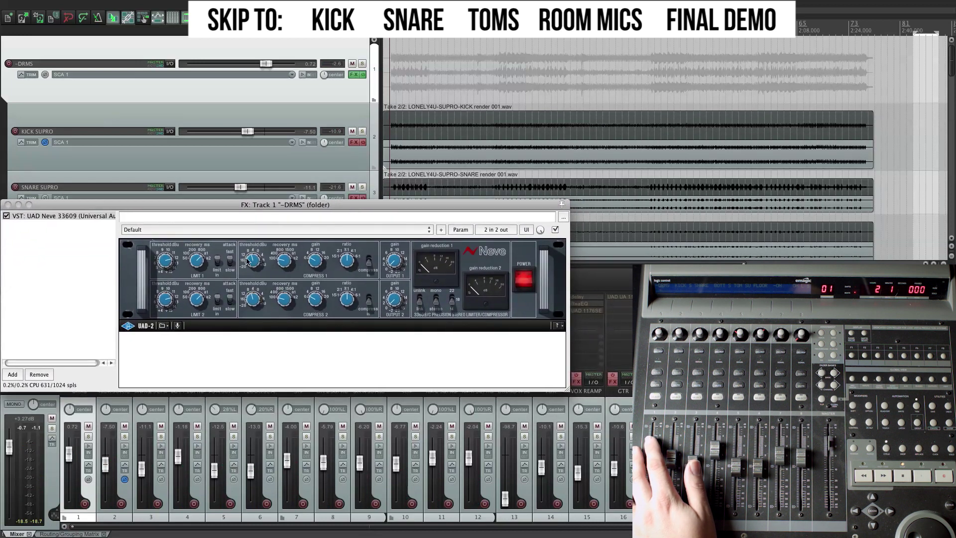
pyautogui.moveTo(251, 259); pyautogui.dragTo(252, 263)
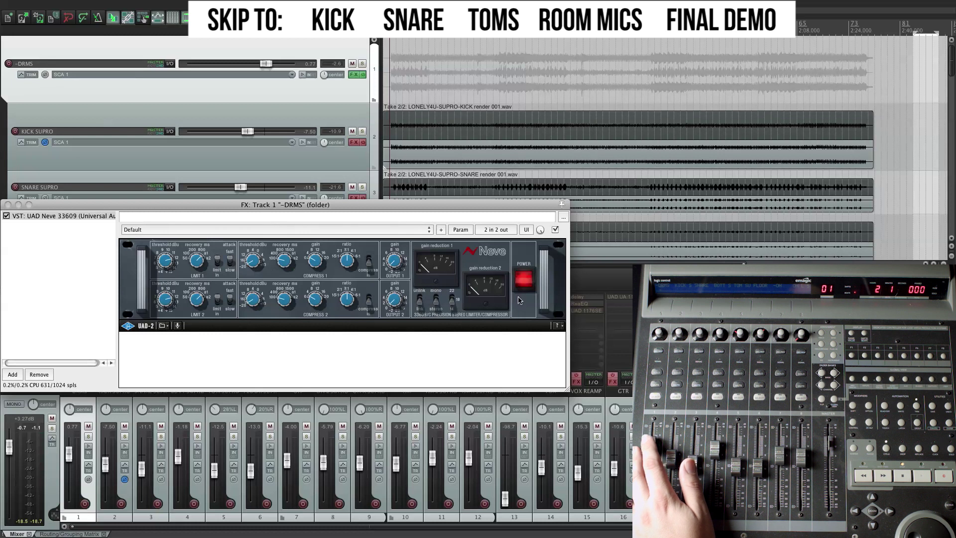
pyautogui.press('space')
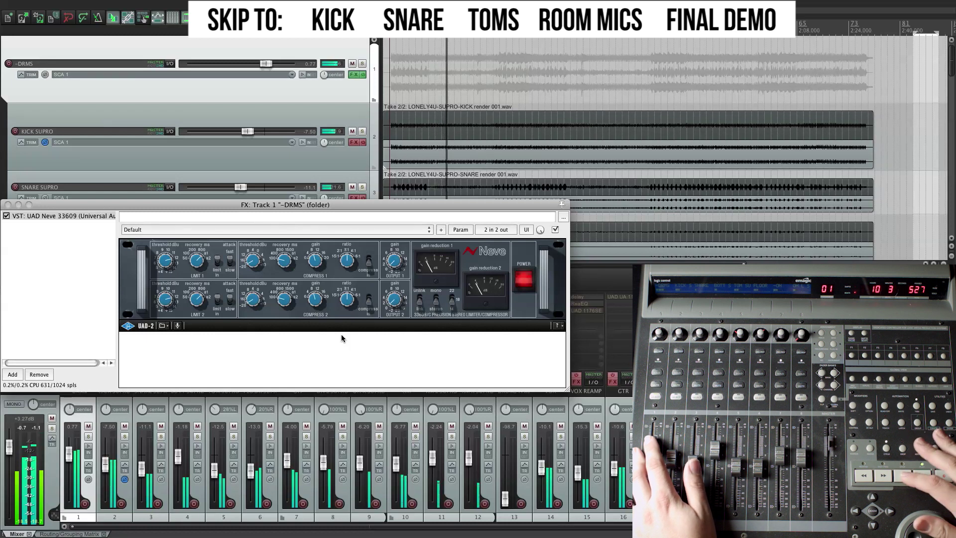
pyautogui.press('space')
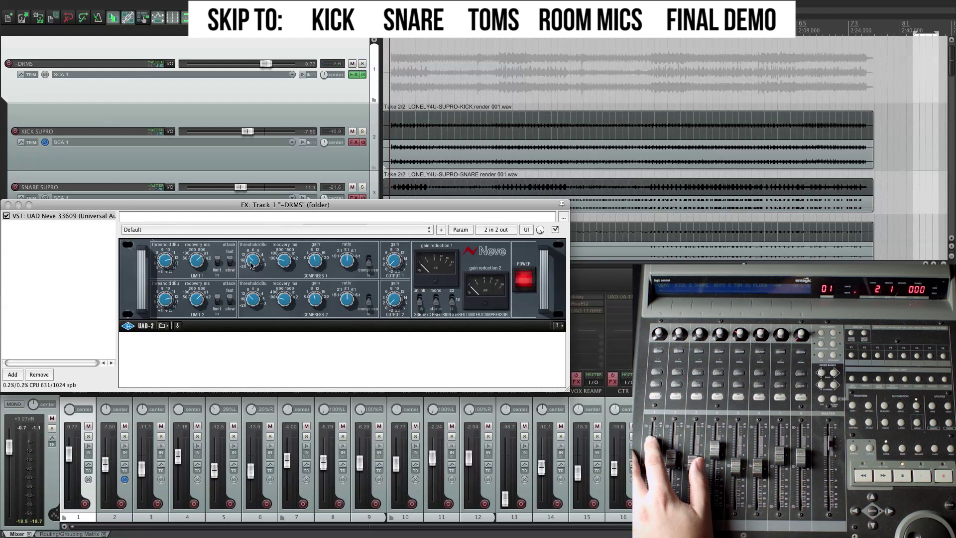
pyautogui.moveTo(251, 266); pyautogui.dragTo(252, 262)
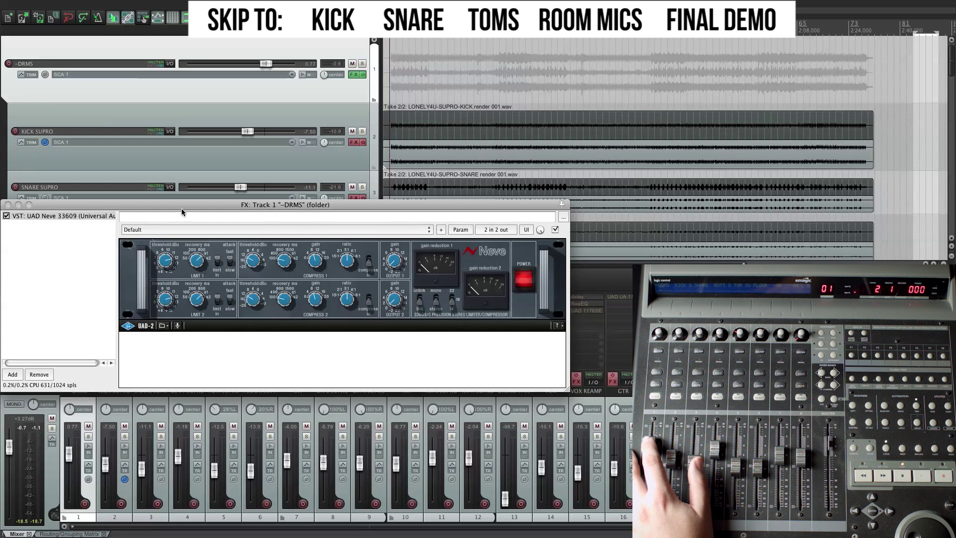
# Step: Play the drums to check the threshold change, then close the -DRMS effects window
pyautogui.moveTo(181, 208); pyautogui.dragTo(181, 210)
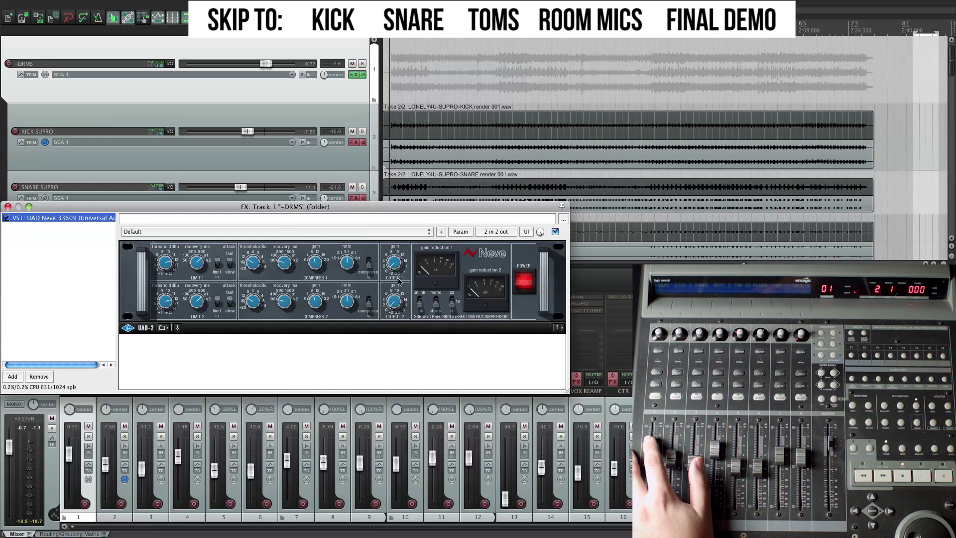
pyautogui.press('space')
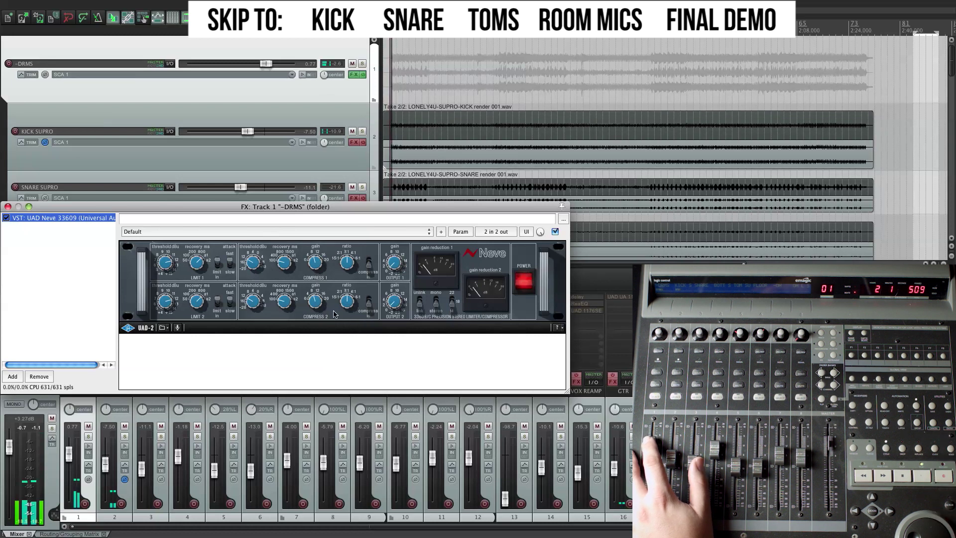
pyautogui.click(313, 264)
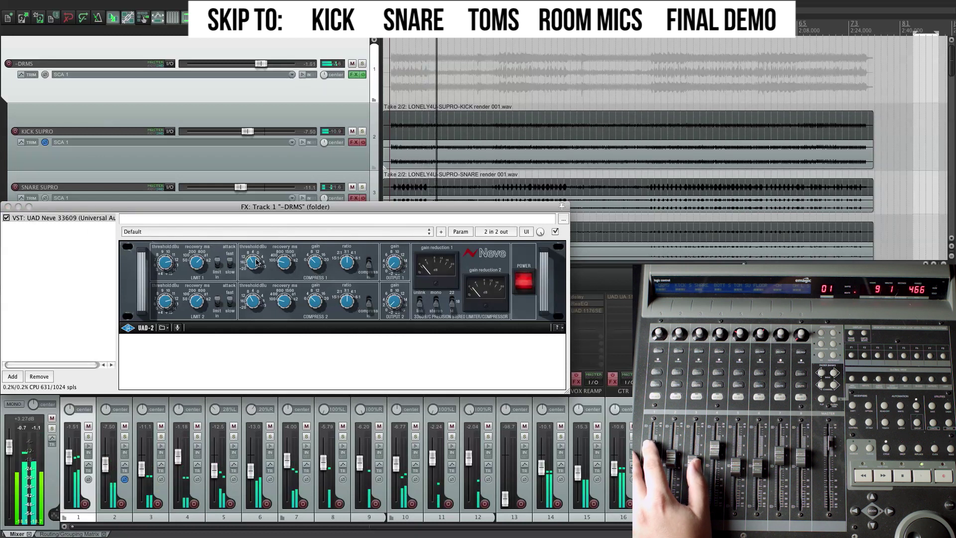
pyautogui.click(10, 207)
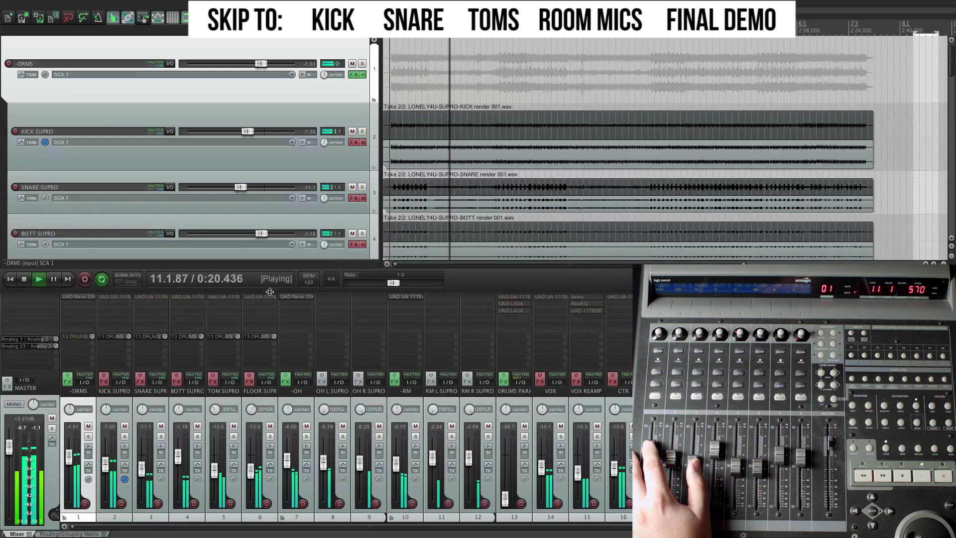
# Step: Check the kick's send to DRUMS PARA COMP (about -7.94 dB), then select track 13
pyautogui.press('space')
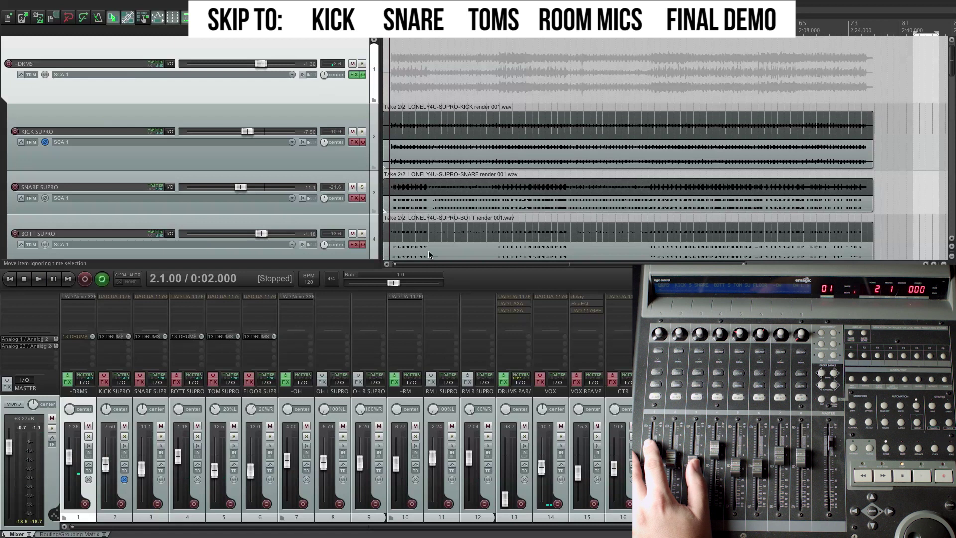
pyautogui.click(407, 297)
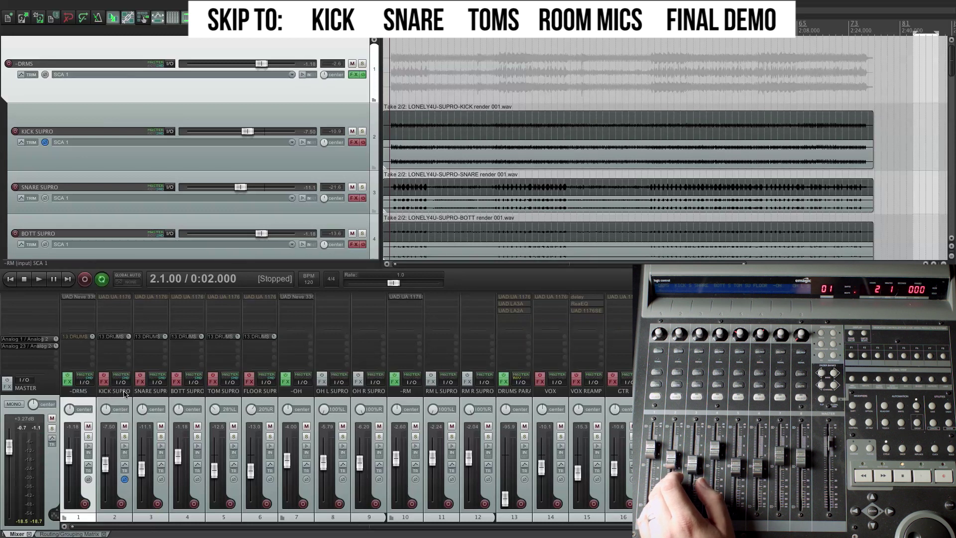
pyautogui.click(110, 336)
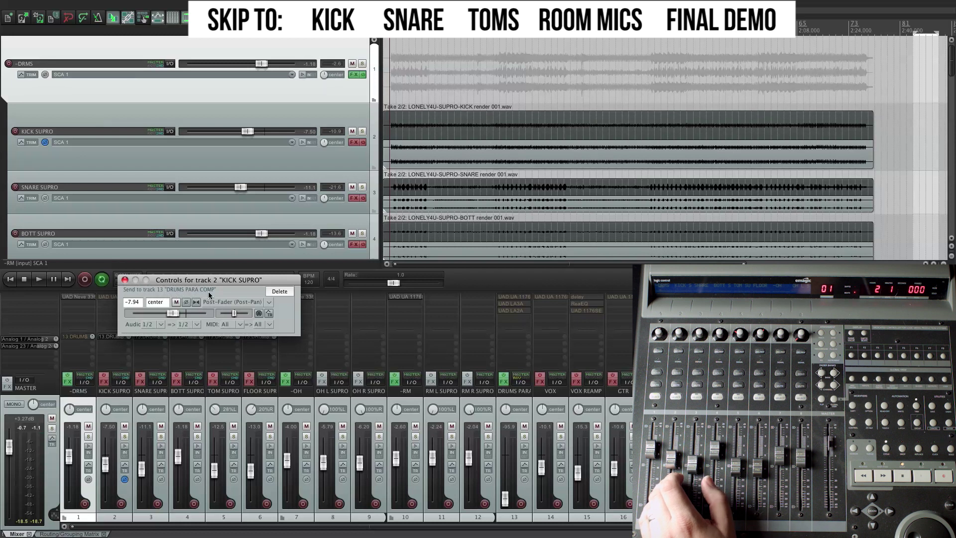
pyautogui.press('Escape')
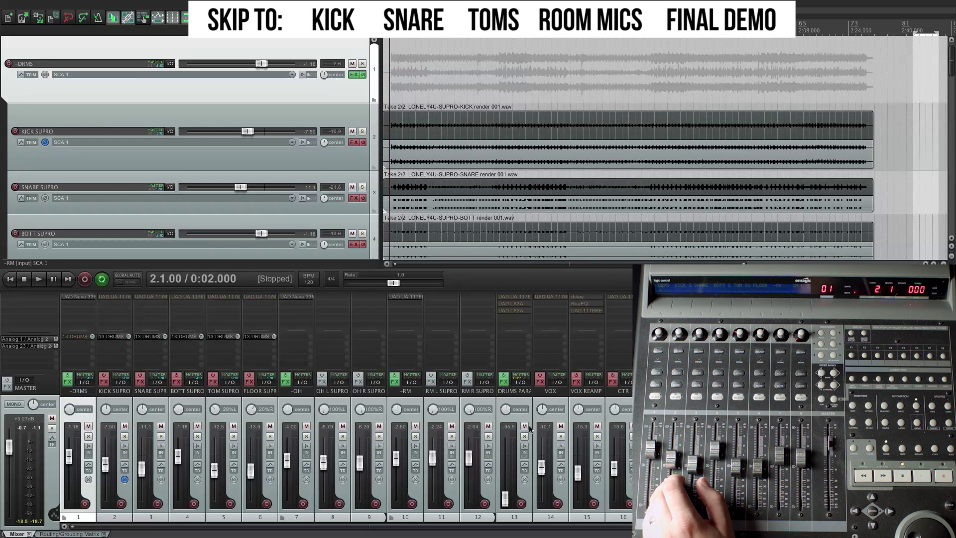
pyautogui.click(515, 518)
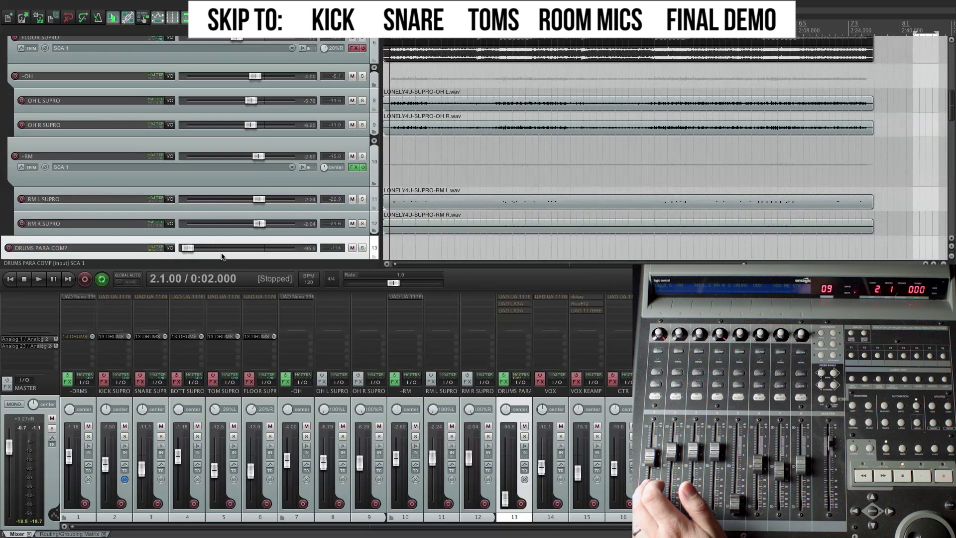
# Step: Enlarge DRUMS PARA COMP, open its 1176/LA-3A/LA-2A chain, and raise its fader to -11.3 dB
pyautogui.moveTo(221, 259); pyautogui.dragTo(265, 264)
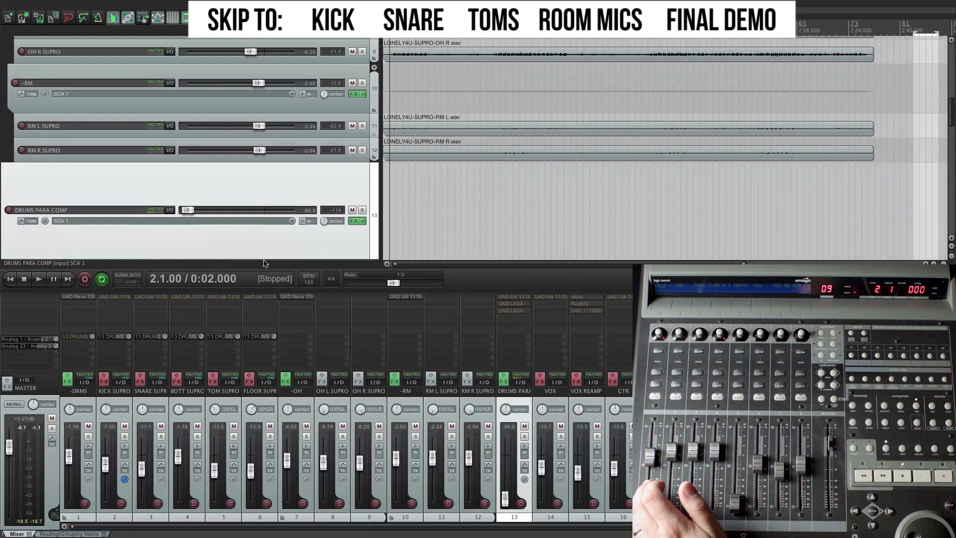
pyautogui.click(353, 220)
pyautogui.moveTo(228, 43); pyautogui.dragTo(379, 185)
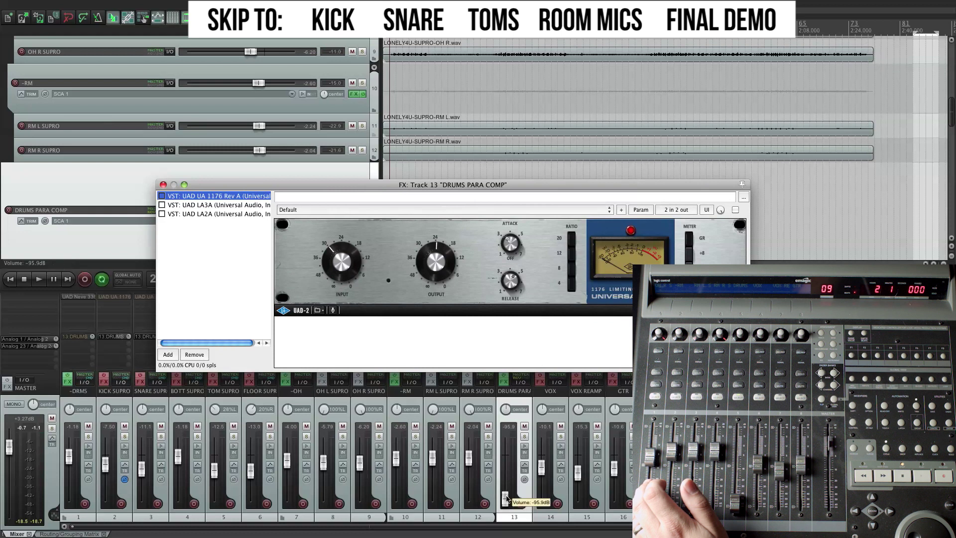
pyautogui.moveTo(505, 498); pyautogui.dragTo(507, 467)
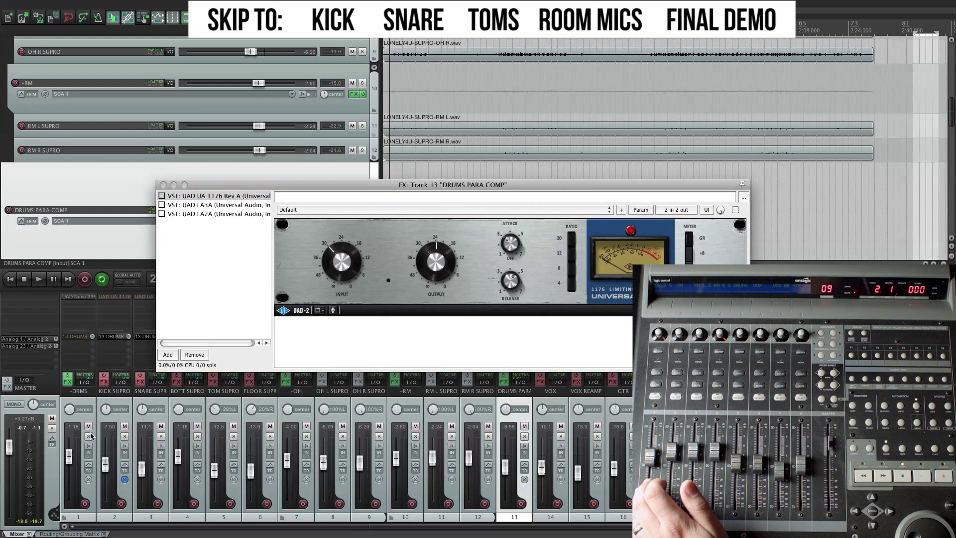
pyautogui.scroll(-1, 69, 458)
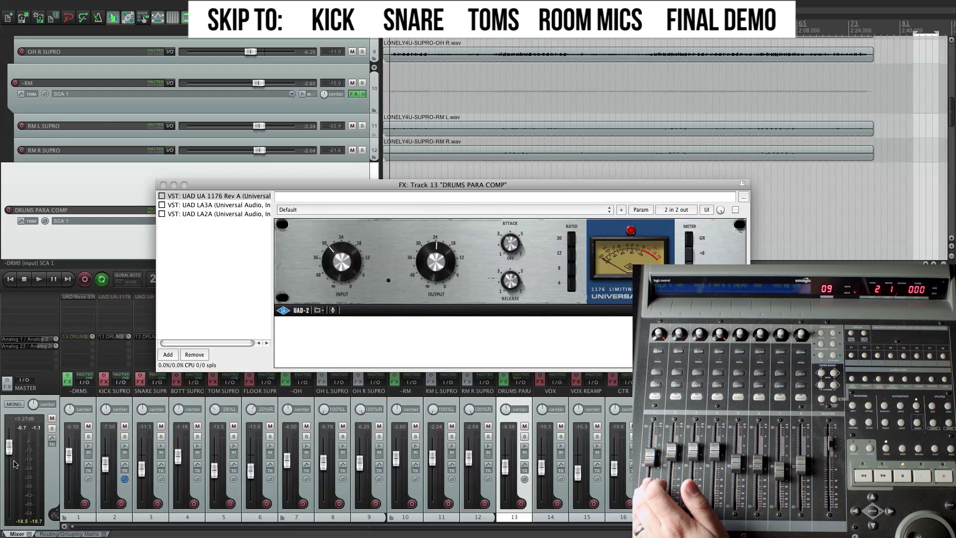
pyautogui.moveTo(258, 185); pyautogui.dragTo(259, 190)
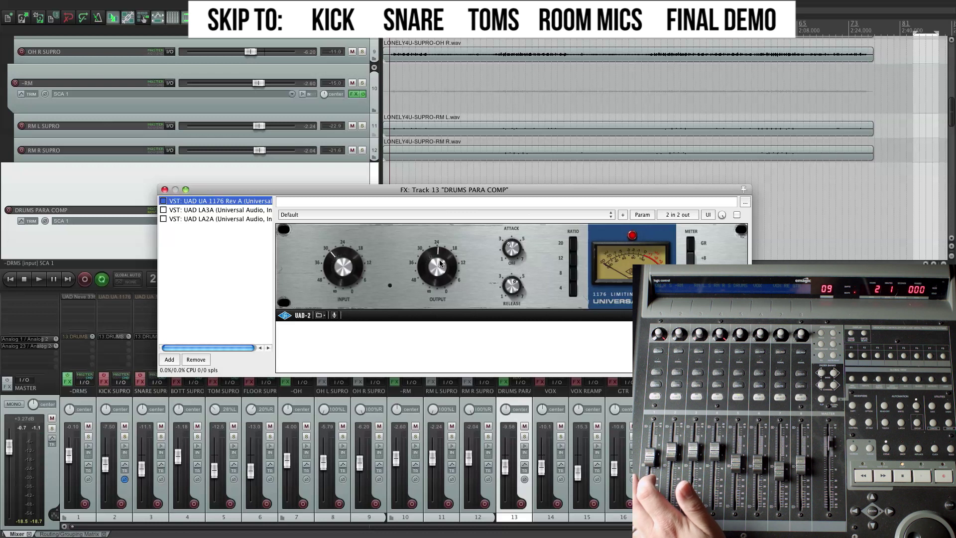
# Step: Enable the 1176 on DRUMS PARA COMP, solo the bus and audition the parallel compression
pyautogui.press('space')
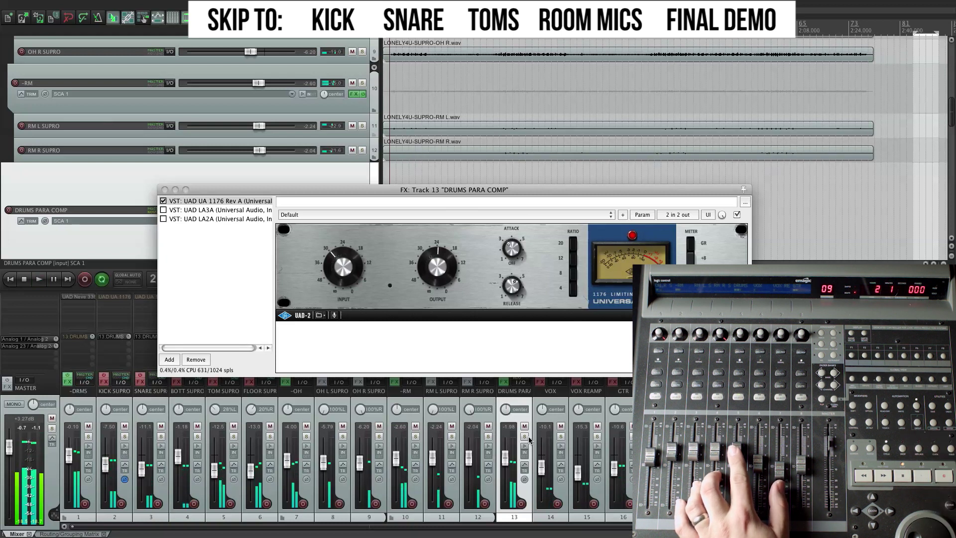
pyautogui.press('space')
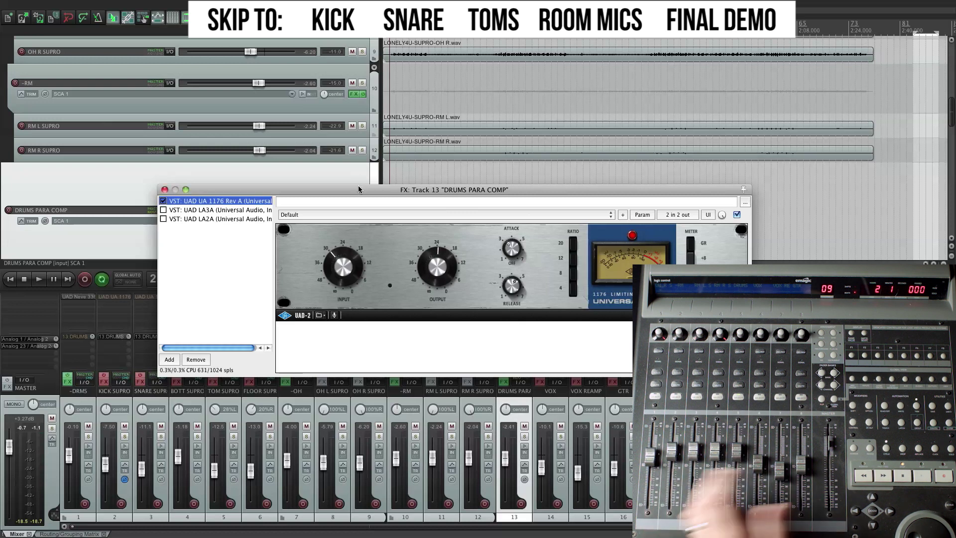
pyautogui.moveTo(358, 187); pyautogui.dragTo(358, 174)
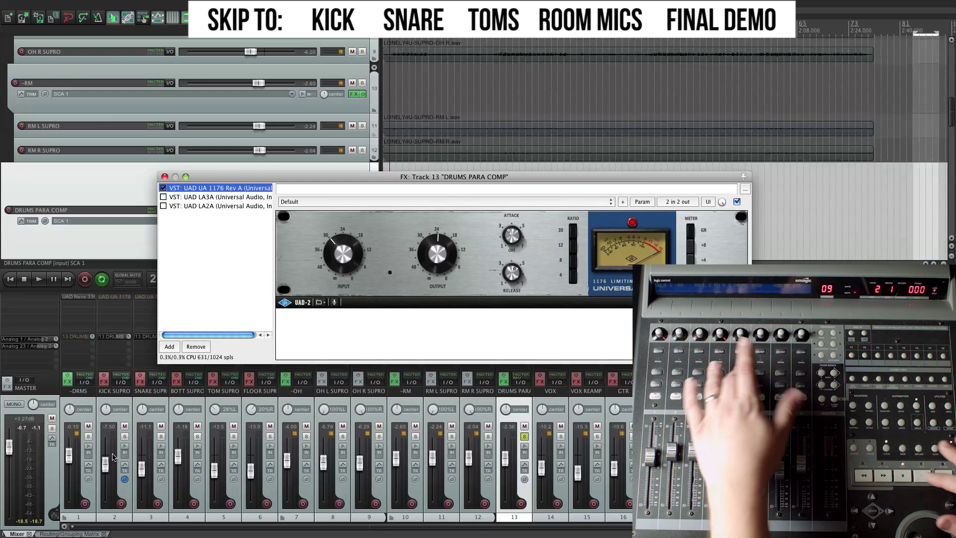
pyautogui.press('space')
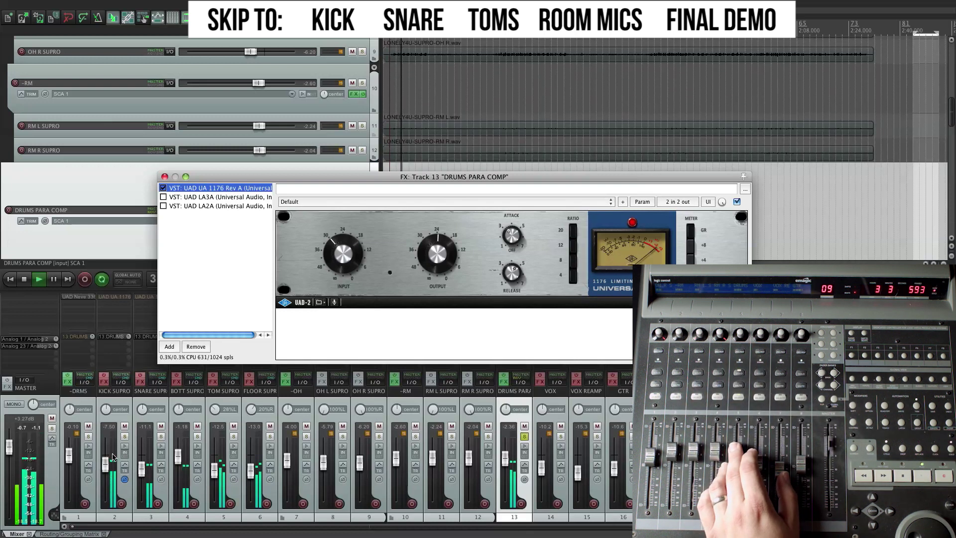
pyautogui.press('space')
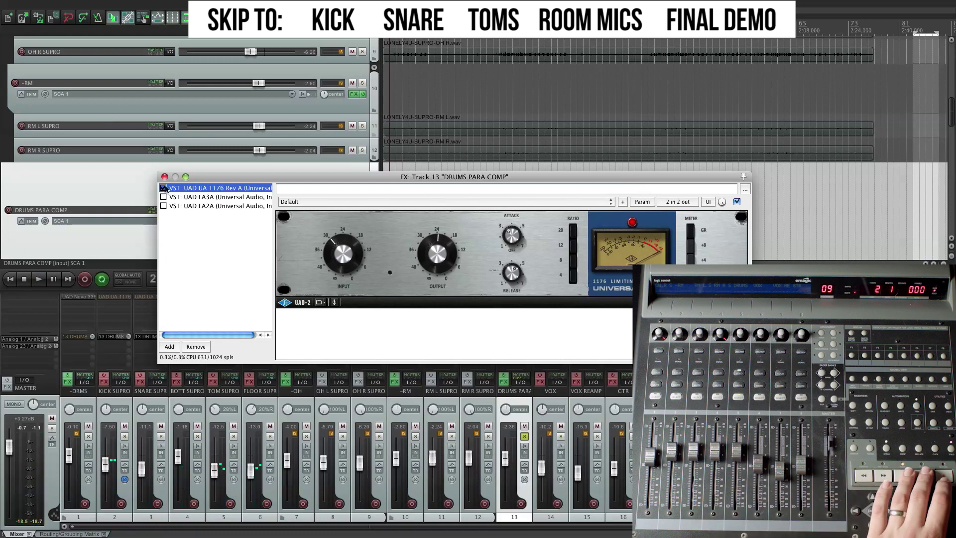
# Step: Audition the LA-3A on the DRUMS PARA COMP bus, then bypass it
pyautogui.click(199, 198)
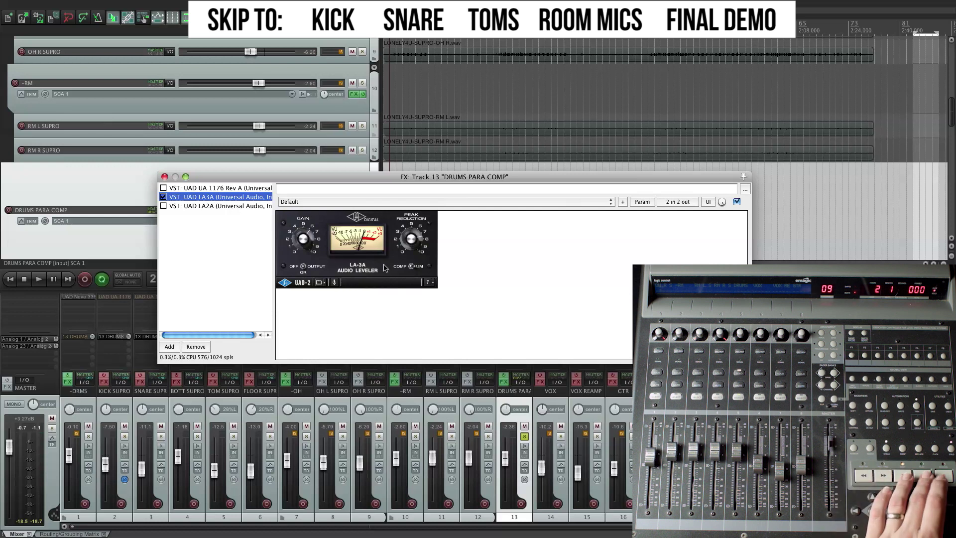
pyautogui.press('space')
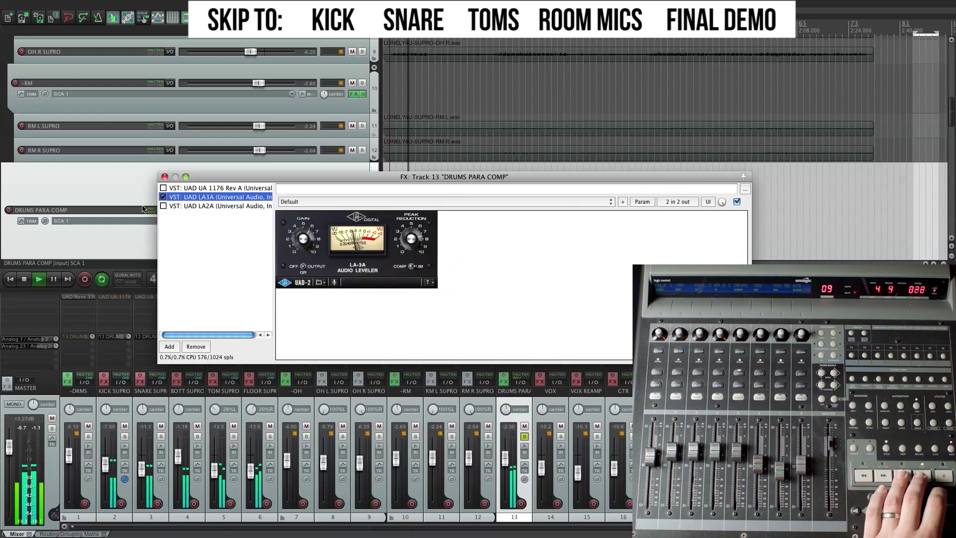
pyautogui.press('space')
pyautogui.click(163, 196)
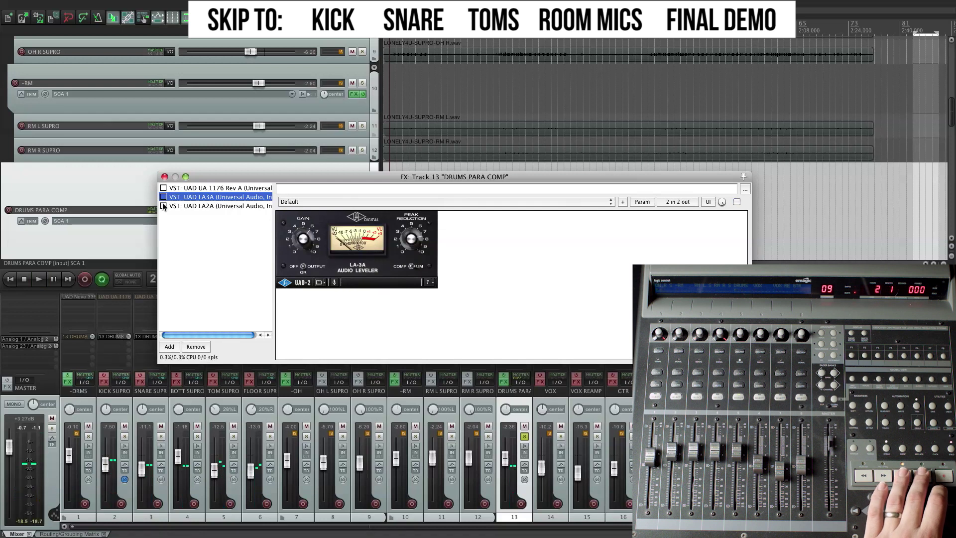
# Step: Try the LA-2A on the bus, then return to the 1176 and play the drums through it
pyautogui.click(230, 206)
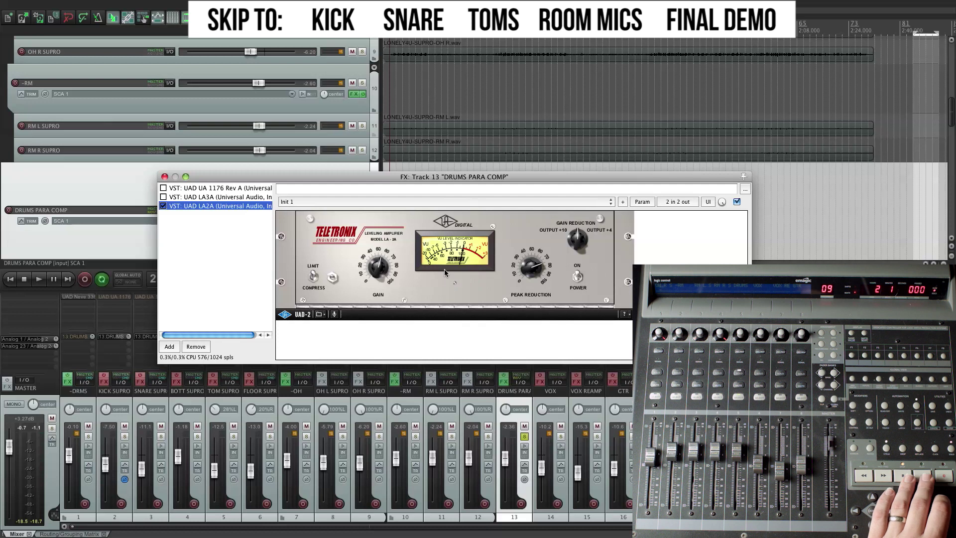
pyautogui.press('space')
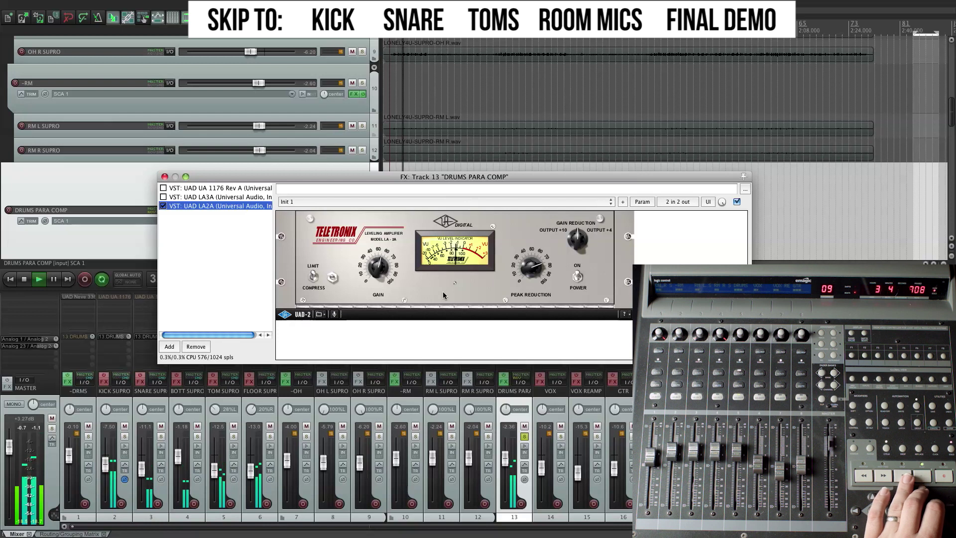
pyautogui.press('space')
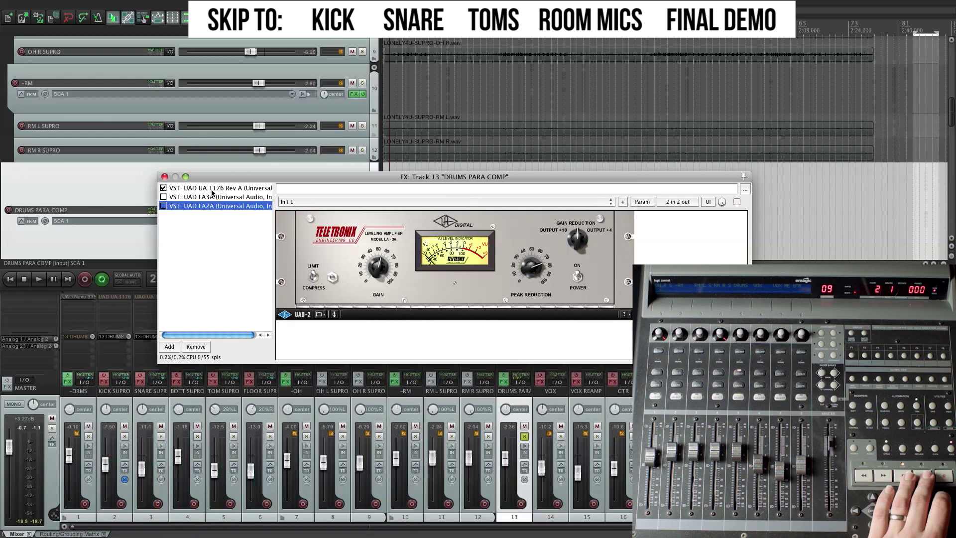
pyautogui.click(211, 188)
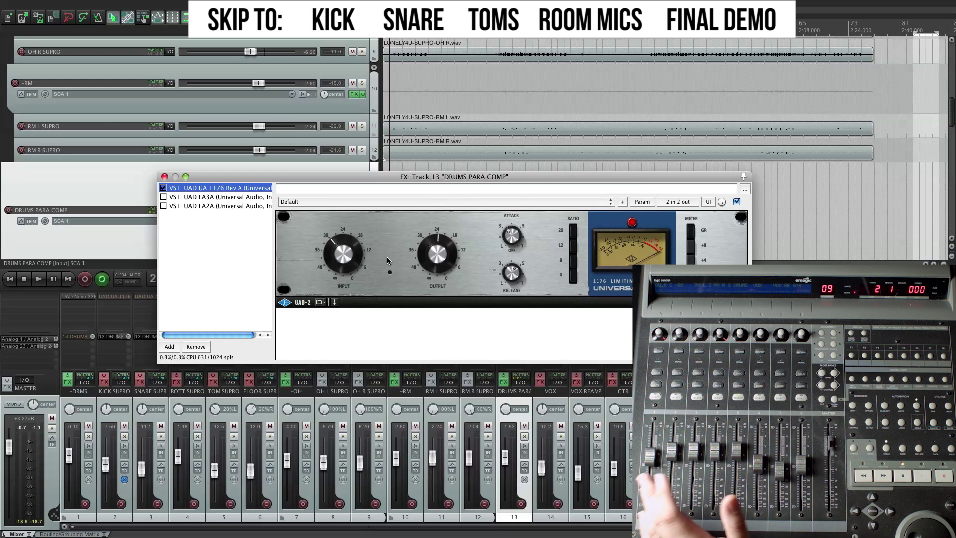
pyautogui.press('space')
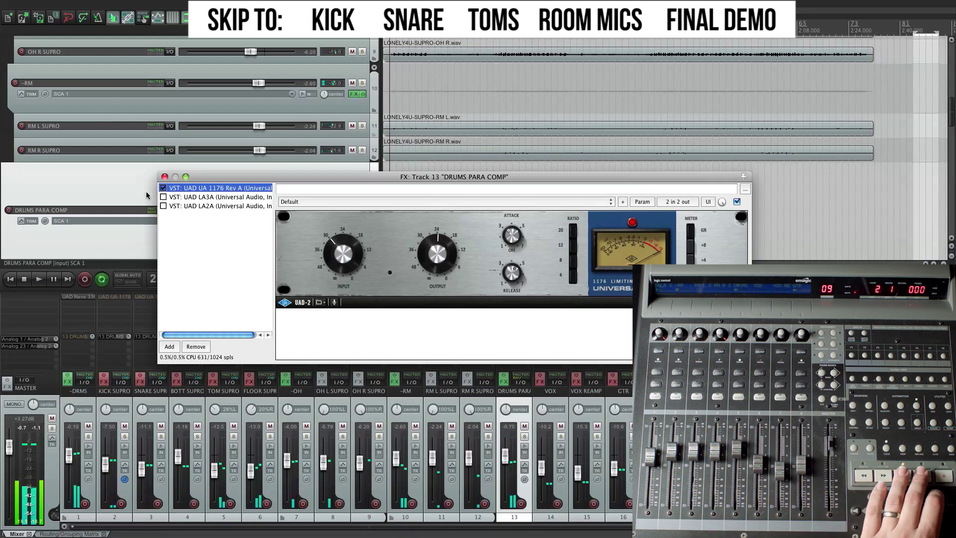
# Step: Audition the LA-3A then the LA-2A on DRUMS PARA COMP, then solo the bus
pyautogui.click(189, 198)
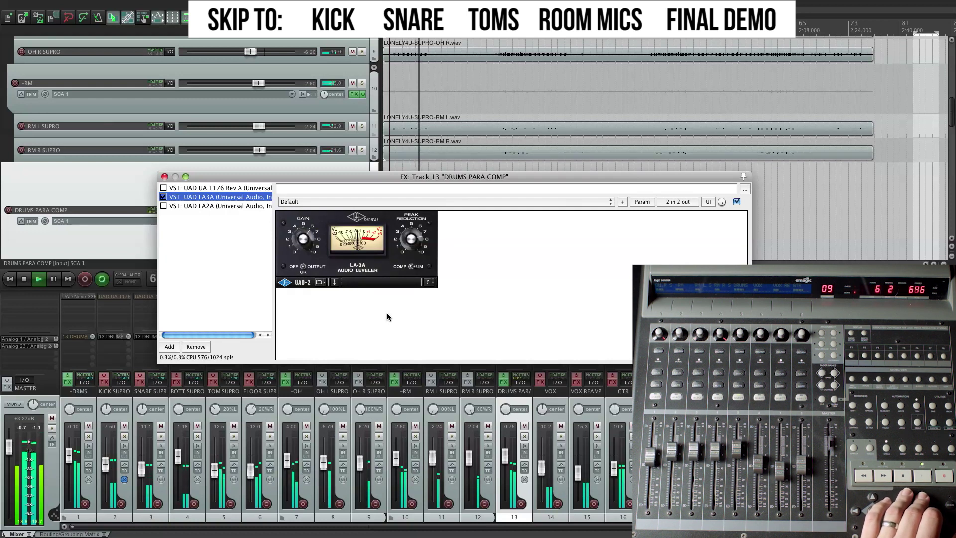
pyautogui.press('space')
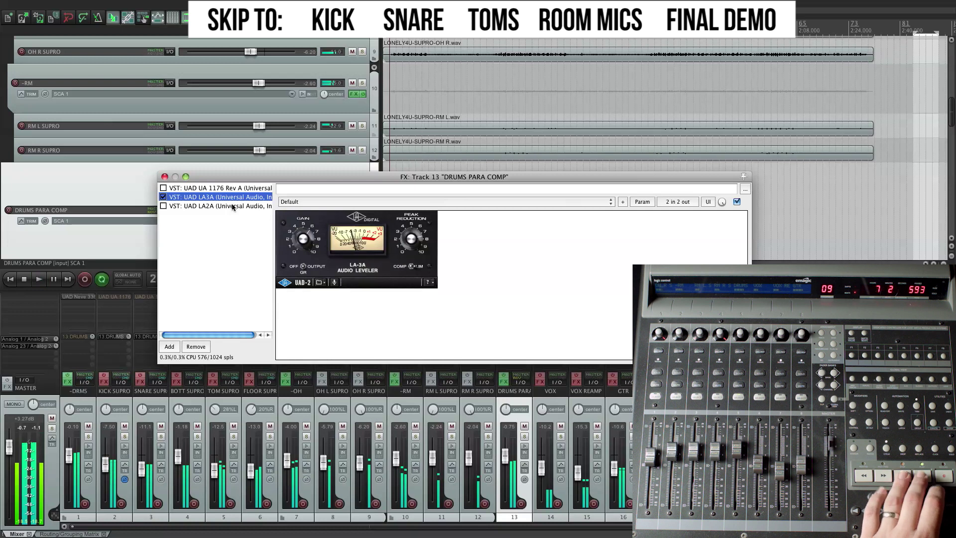
pyautogui.click(163, 206)
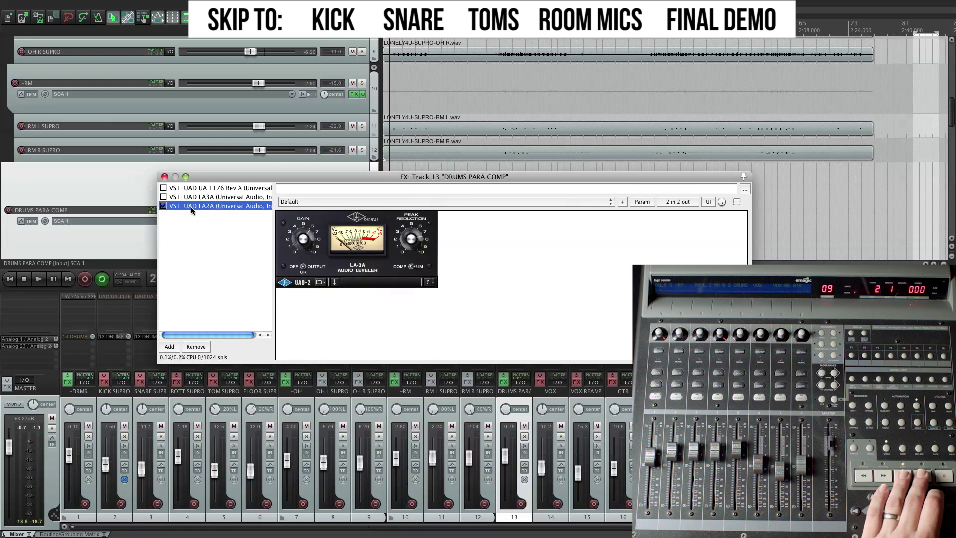
pyautogui.press('space')
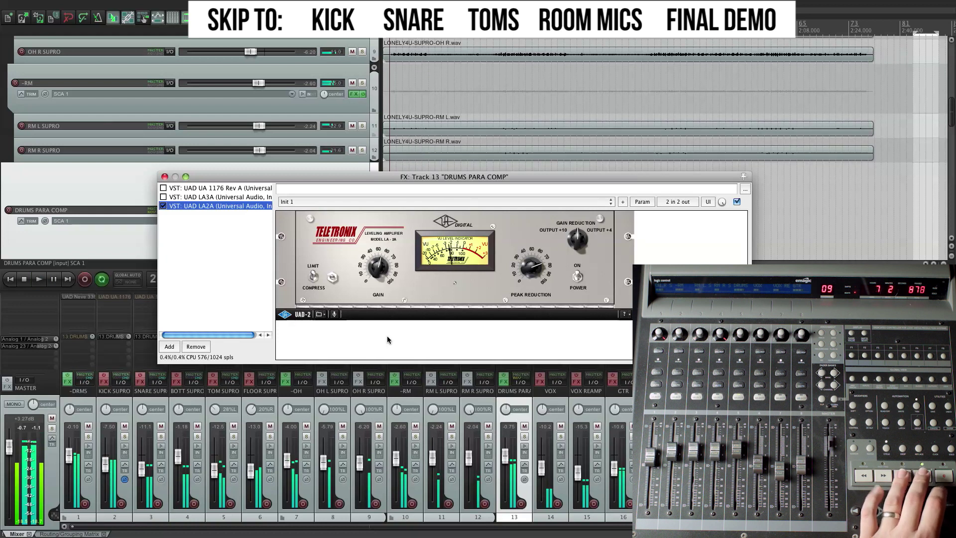
pyautogui.press('space')
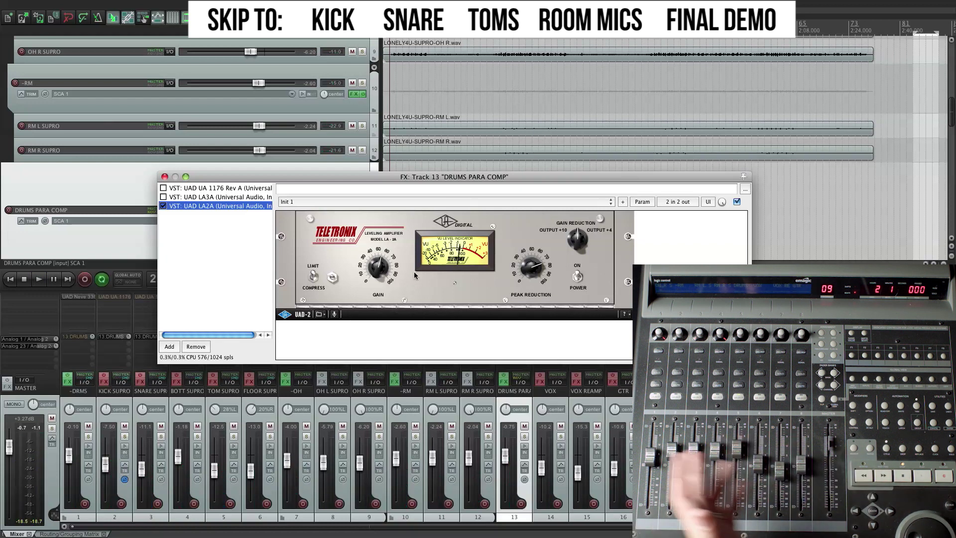
pyautogui.press('s')
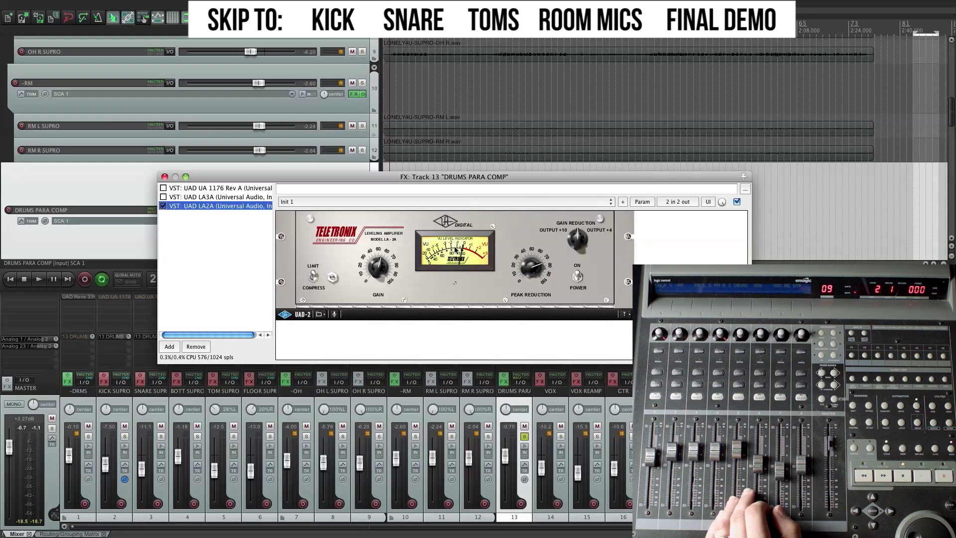
# Step: Show the 1176 again and move the FX window up off the mixer send slots
pyautogui.moveTo(229, 180); pyautogui.dragTo(232, 177)
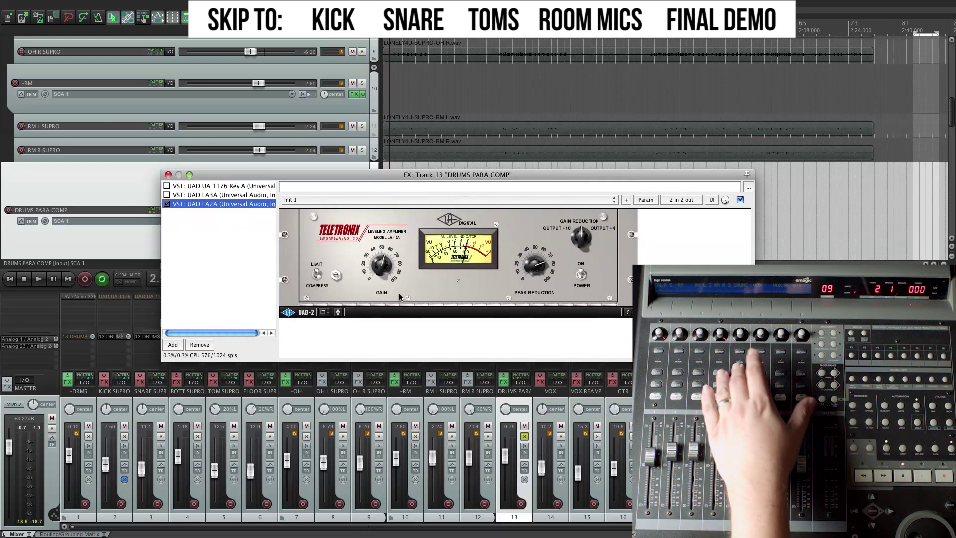
pyautogui.moveTo(305, 178); pyautogui.dragTo(289, 166)
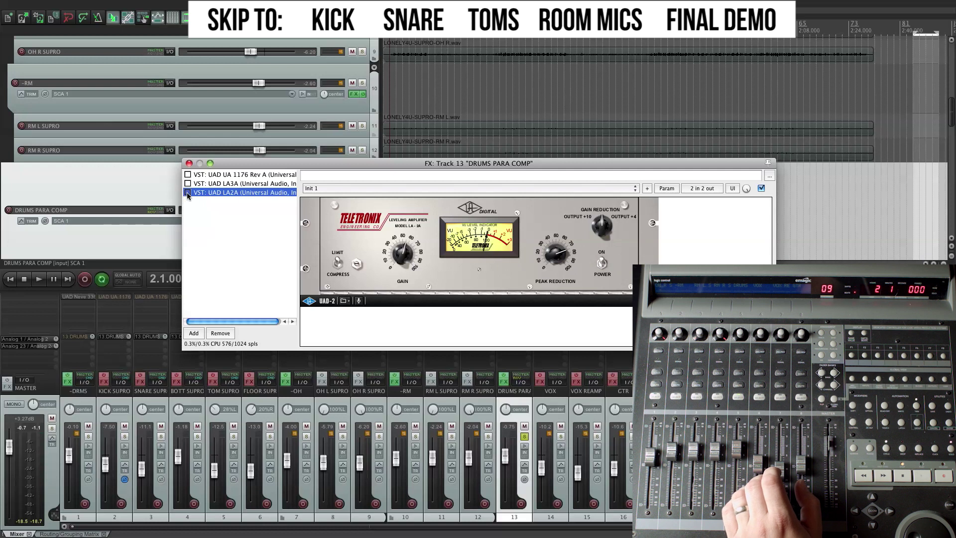
pyautogui.click(216, 175)
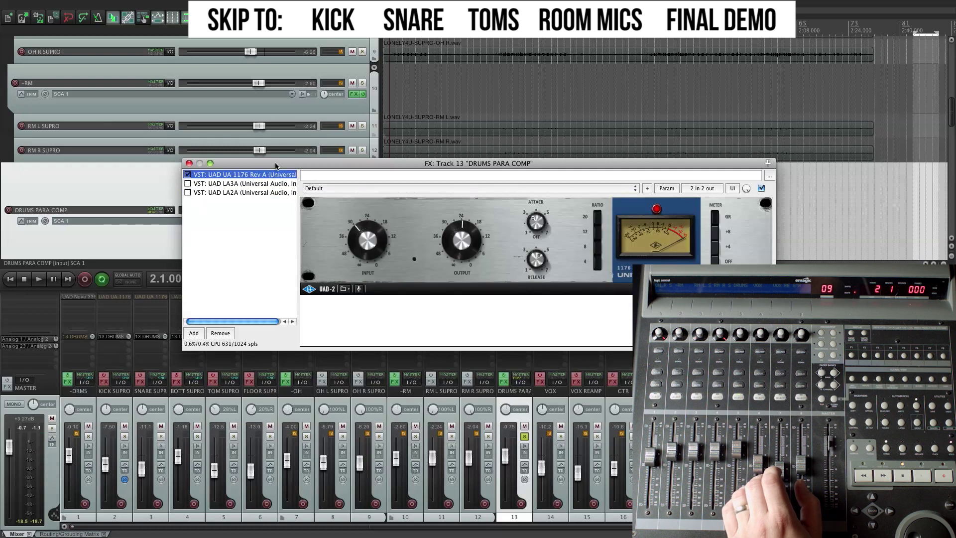
pyautogui.moveTo(276, 165); pyautogui.dragTo(282, 204)
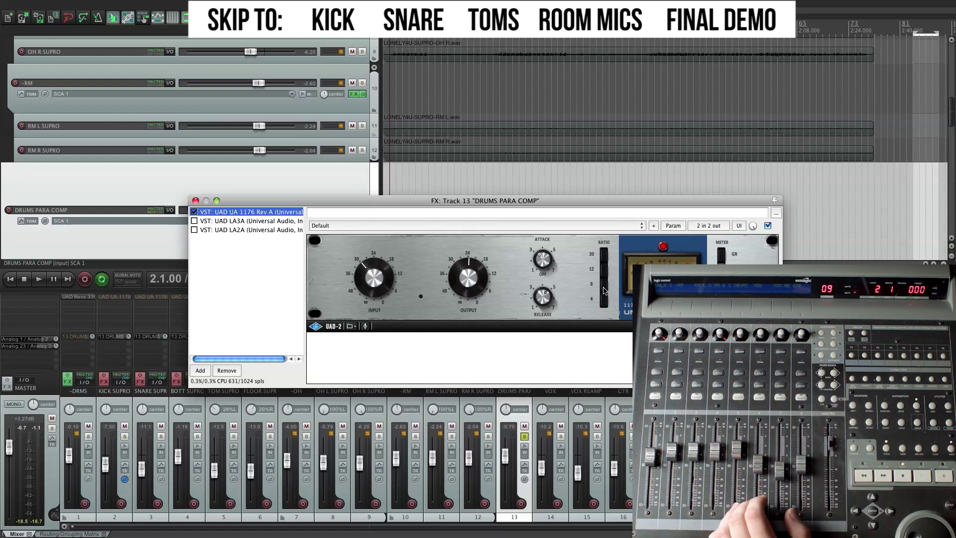
pyautogui.moveTo(371, 205); pyautogui.dragTo(408, 111)
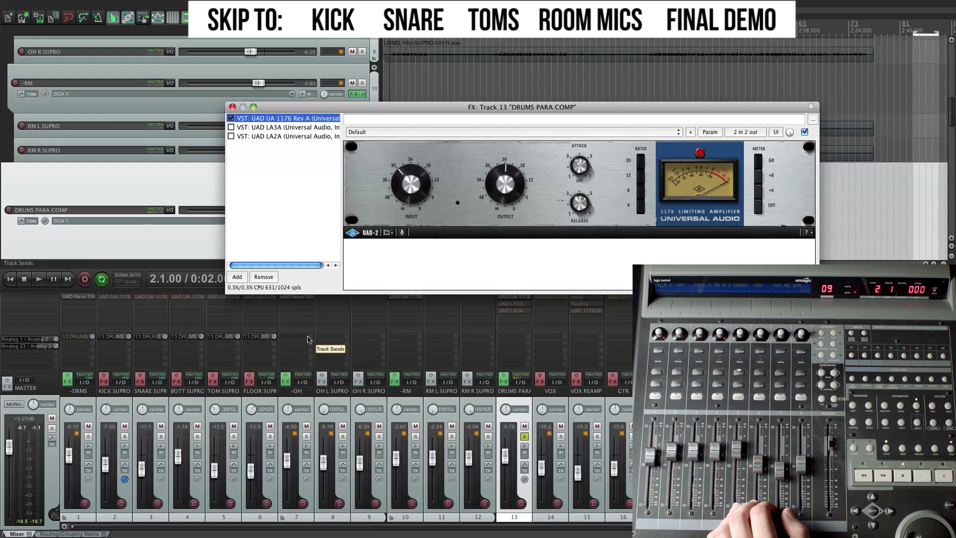
# Step: Dial the kick's send to DRUMS PARA COMP during playback, trying -3.82, -0.57, -7.62, settling near -6.56 dB
pyautogui.press('space')
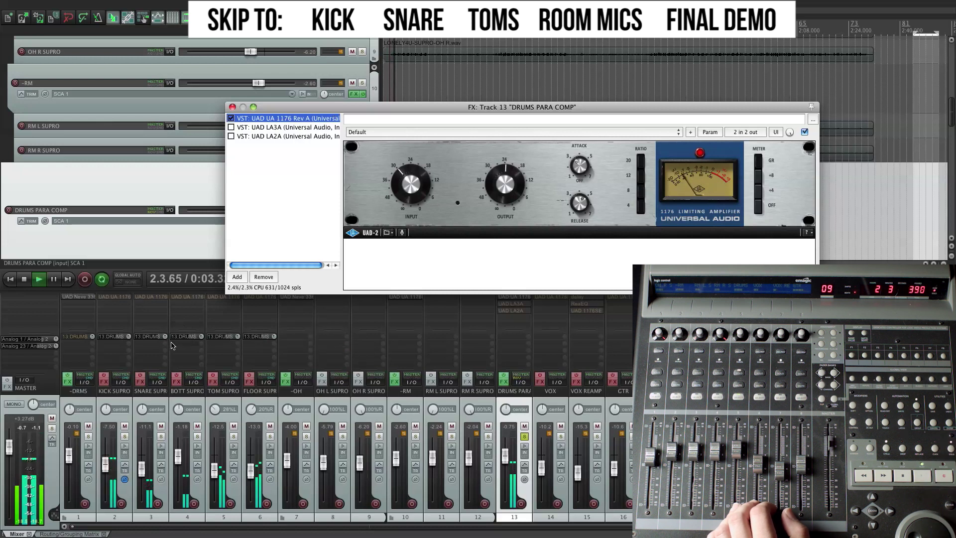
pyautogui.click(114, 336)
pyautogui.moveTo(114, 336); pyautogui.dragTo(132, 339)
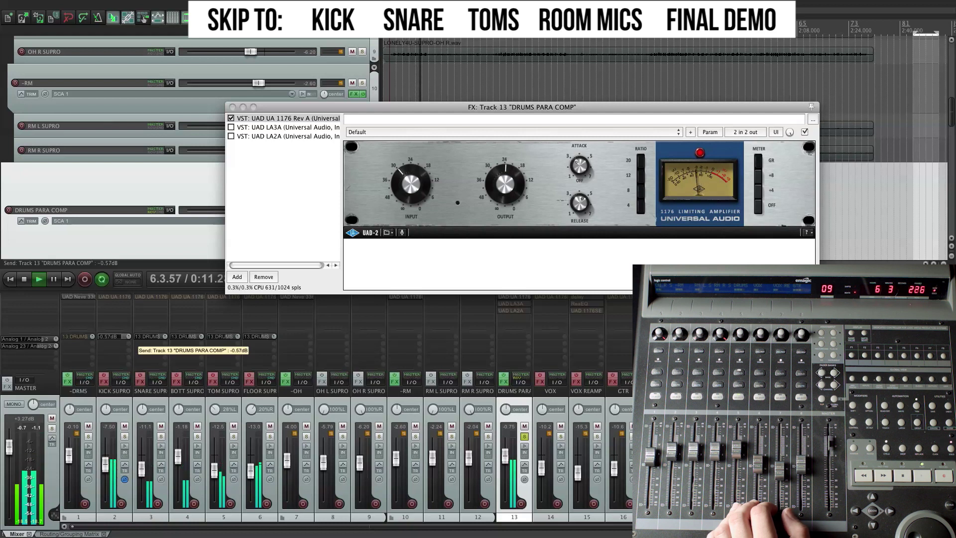
pyautogui.press('space')
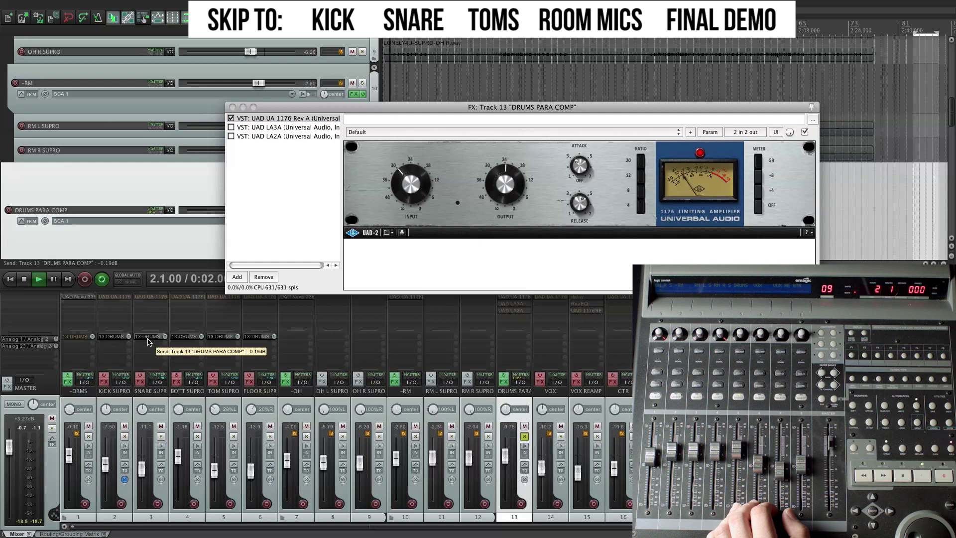
pyautogui.press('space')
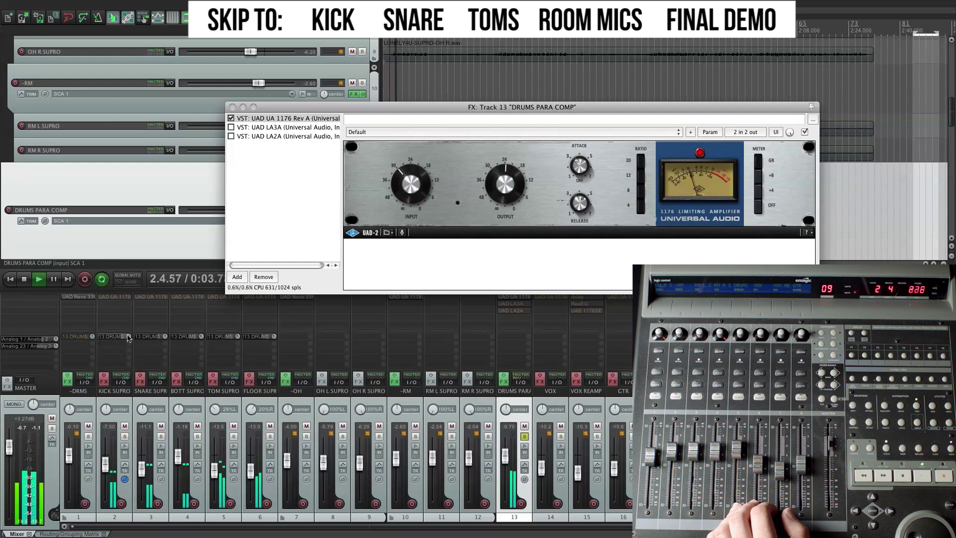
pyautogui.press('space')
pyautogui.moveTo(128, 338); pyautogui.dragTo(128, 338)
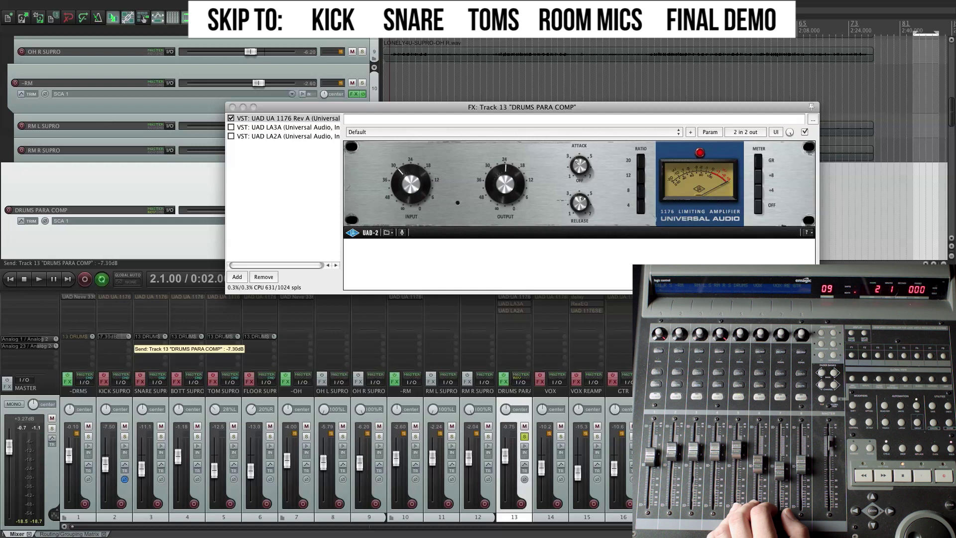
pyautogui.press('space')
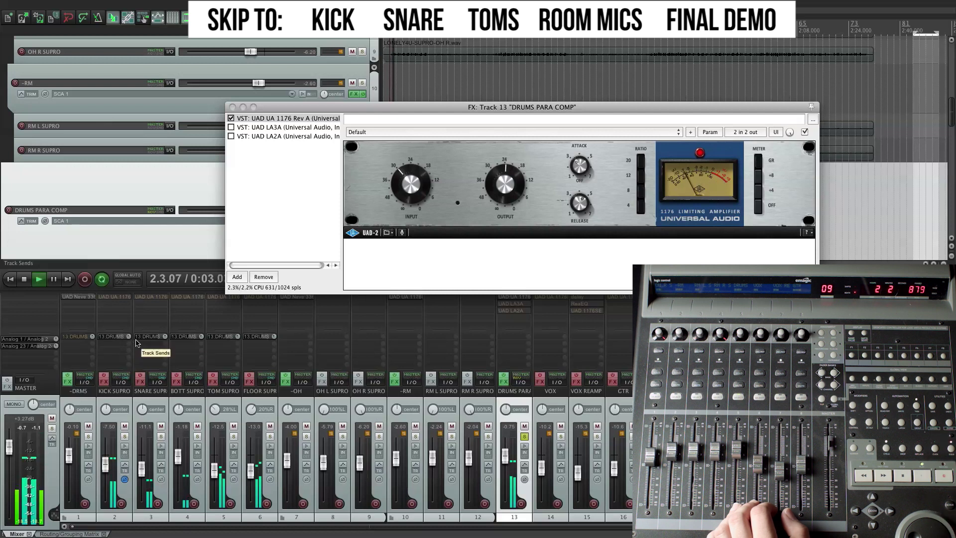
pyautogui.moveTo(131, 339)
pyautogui.mouseDown()
pyautogui.moveTo(131, 349)
pyautogui.moveTo(113, 332)
pyautogui.mouseUp()
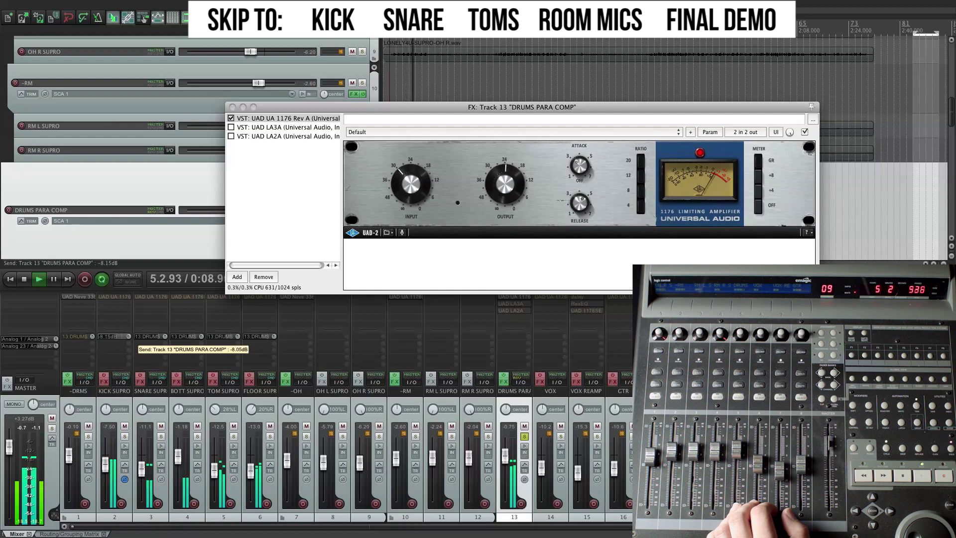
pyautogui.moveTo(114, 336); pyautogui.dragTo(114, 335)
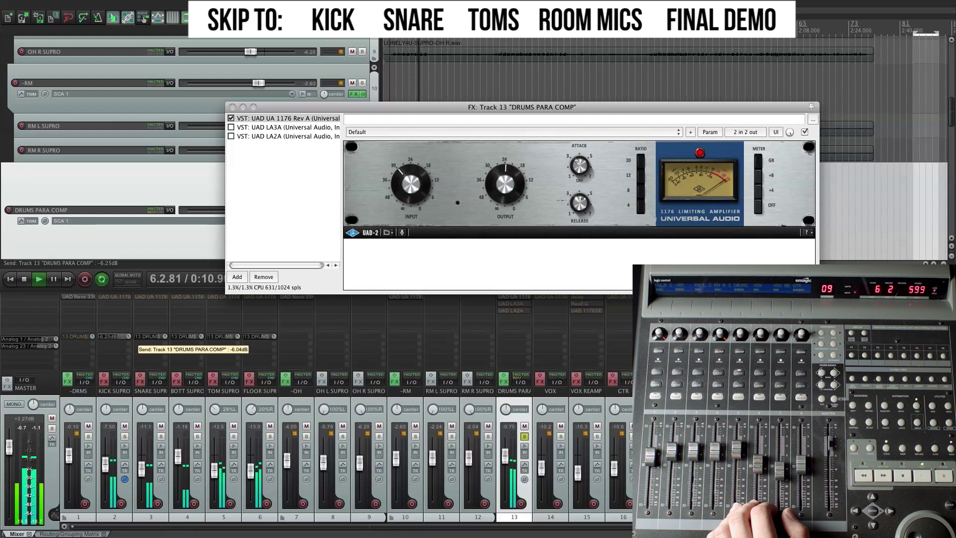
pyautogui.scroll(-3, 129, 338)
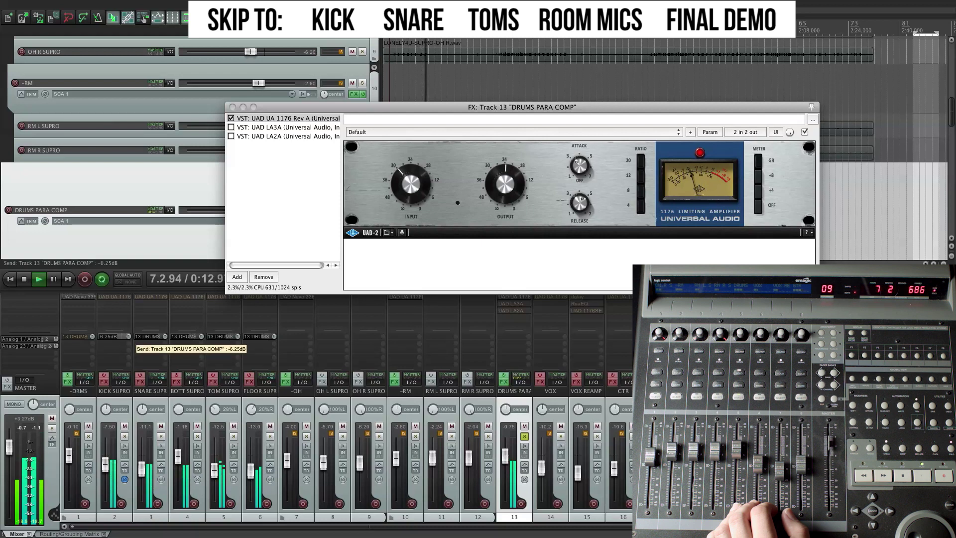
pyautogui.scroll(-3, 129, 338)
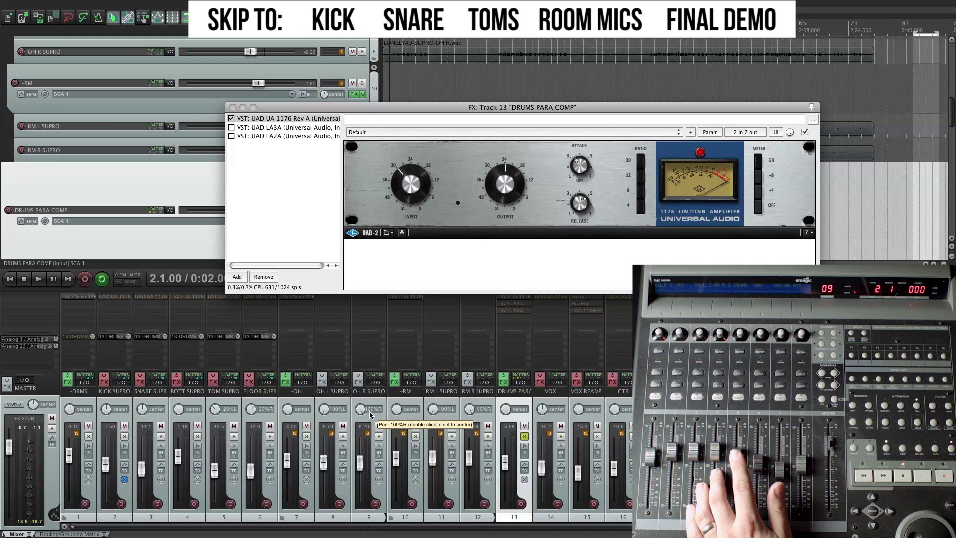
# Step: Switch off the 1176, step through the LA-3A to the LA-2A on the bus, and play the full mix
pyautogui.click(231, 118)
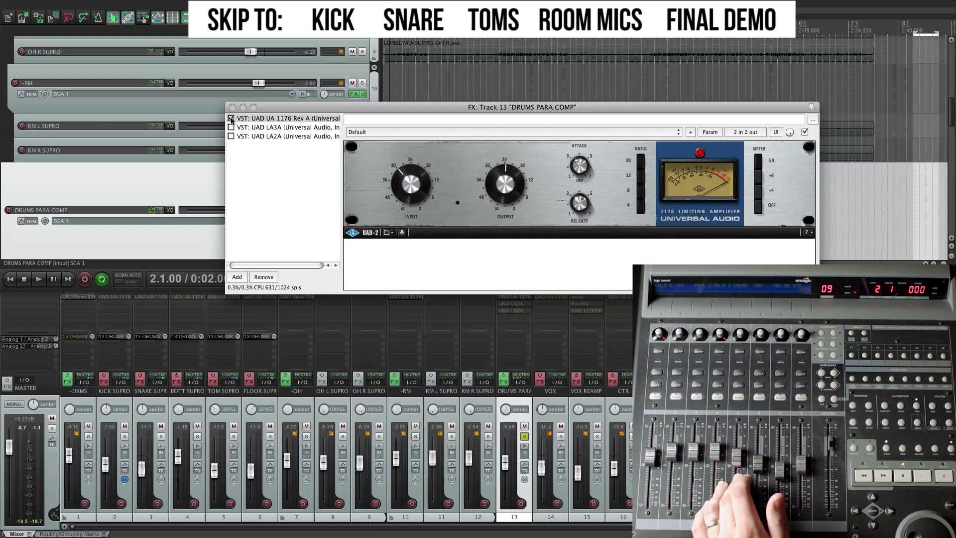
pyautogui.click(231, 118)
pyautogui.click(242, 128)
pyautogui.click(269, 136)
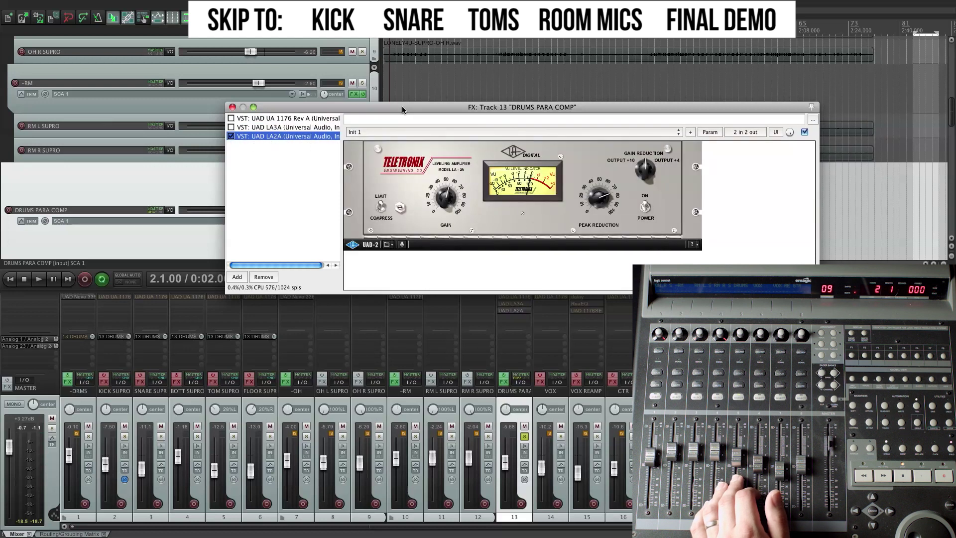
pyautogui.moveTo(403, 106); pyautogui.dragTo(404, 111)
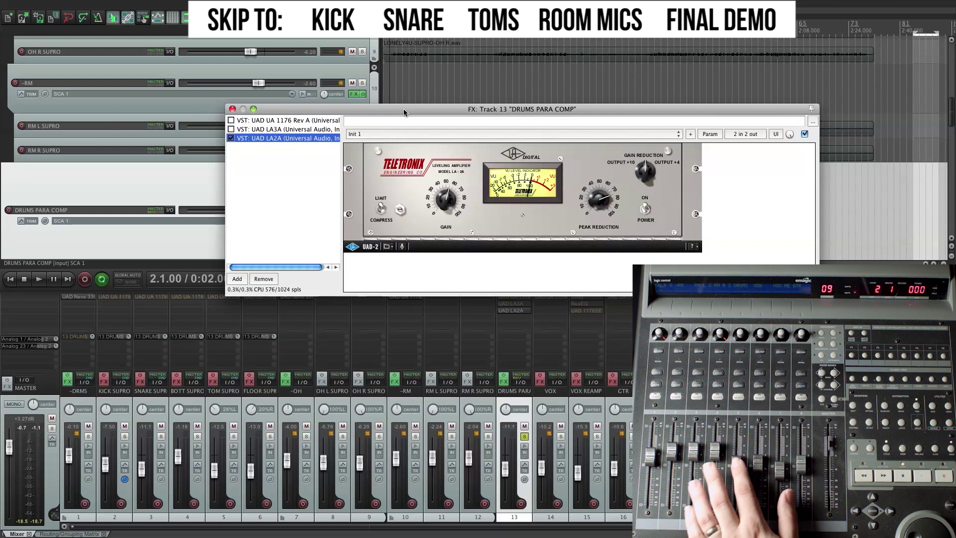
pyautogui.press('space')
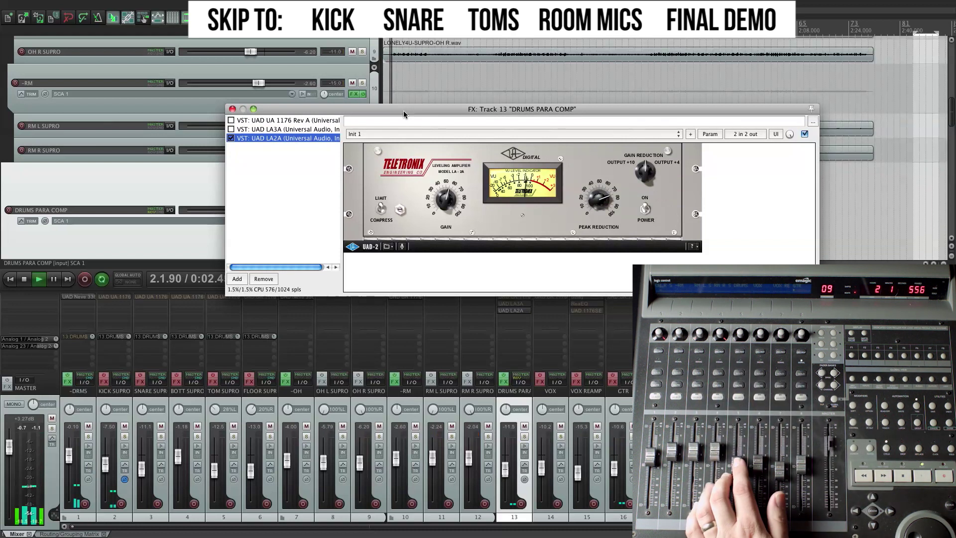